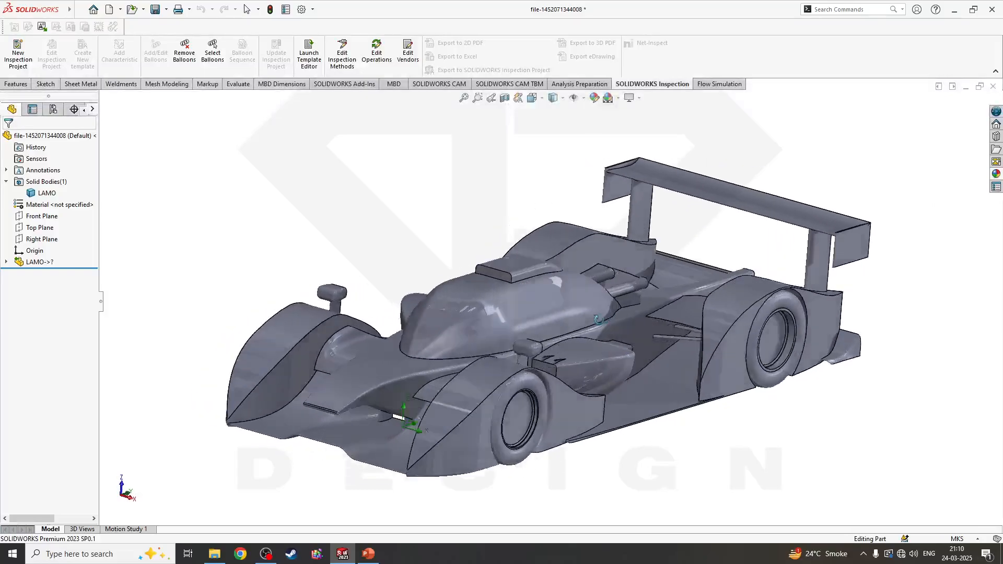
Examine the race car body from several angles, including the nose, cockpit, wheel arches and rear wing.
{"action": "left_click", "coordinate": [538, 329]}
{"action": "scroll", "coordinate": [492, 365], "scroll_direction": "down", "scroll_amount": 1}
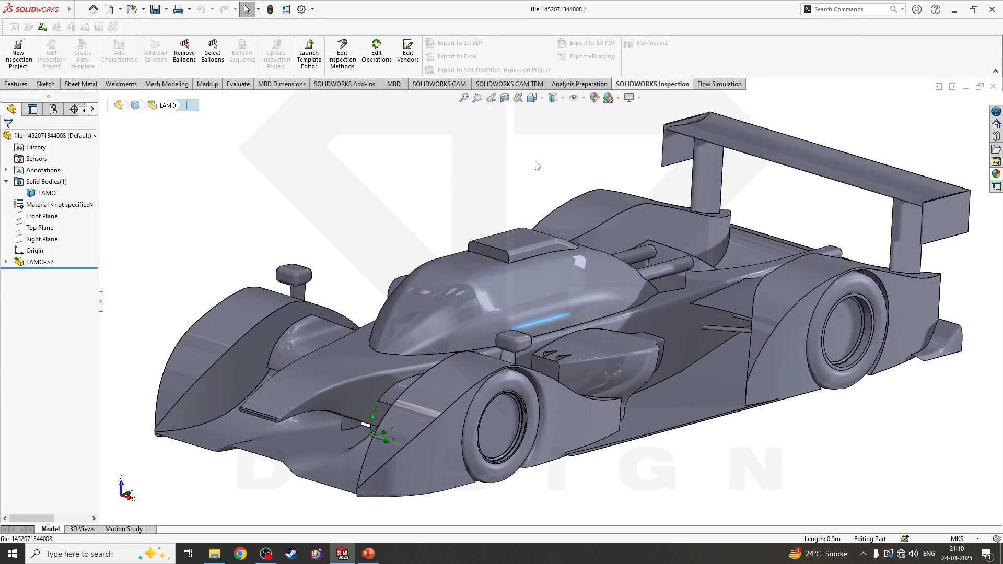
{"action": "mouse_move", "coordinate": [528, 308]}
{"action": "middle_mouse_down"}
{"action": "mouse_move", "coordinate": [587, 296]}
{"action": "mouse_move", "coordinate": [535, 308]}
{"action": "middle_mouse_up"}
{"action": "scroll", "coordinate": [350, 385], "scroll_direction": "down", "scroll_amount": 1}
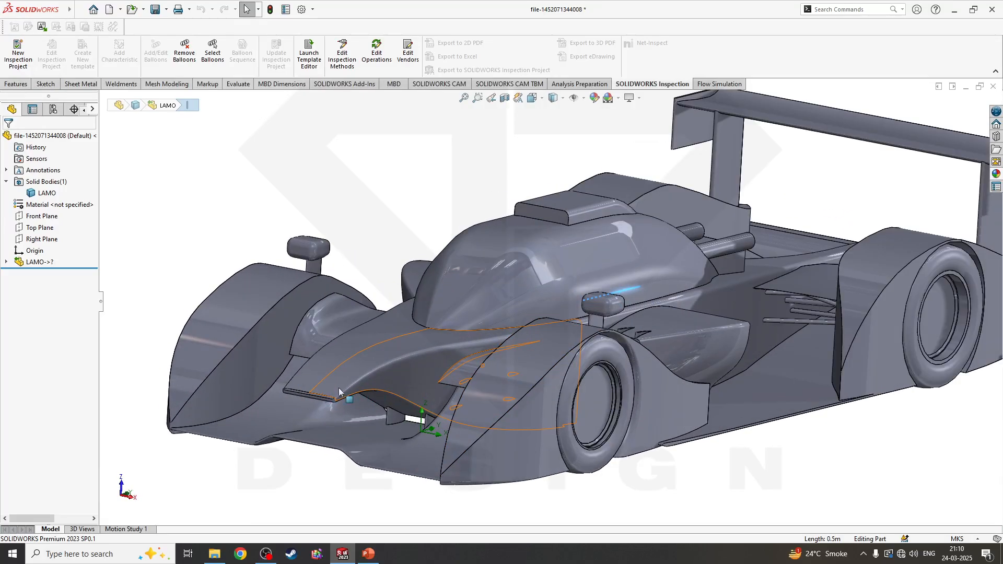
{"action": "scroll", "coordinate": [343, 388], "scroll_direction": "down", "scroll_amount": 4}
{"action": "scroll", "coordinate": [462, 376], "scroll_direction": "up", "scroll_amount": 3}
{"action": "mouse_move", "coordinate": [533, 364]}
{"action": "middle_mouse_down"}
{"action": "mouse_move", "coordinate": [447, 432]}
{"action": "mouse_move", "coordinate": [555, 428]}
{"action": "mouse_move", "coordinate": [512, 449]}
{"action": "mouse_move", "coordinate": [523, 461]}
{"action": "mouse_move", "coordinate": [609, 420]}
{"action": "mouse_move", "coordinate": [604, 403]}
{"action": "middle_mouse_up"}
{"action": "scroll", "coordinate": [605, 403], "scroll_direction": "up", "scroll_amount": 2}
{"action": "scroll", "coordinate": [705, 299], "scroll_direction": "up", "scroll_amount": 2}
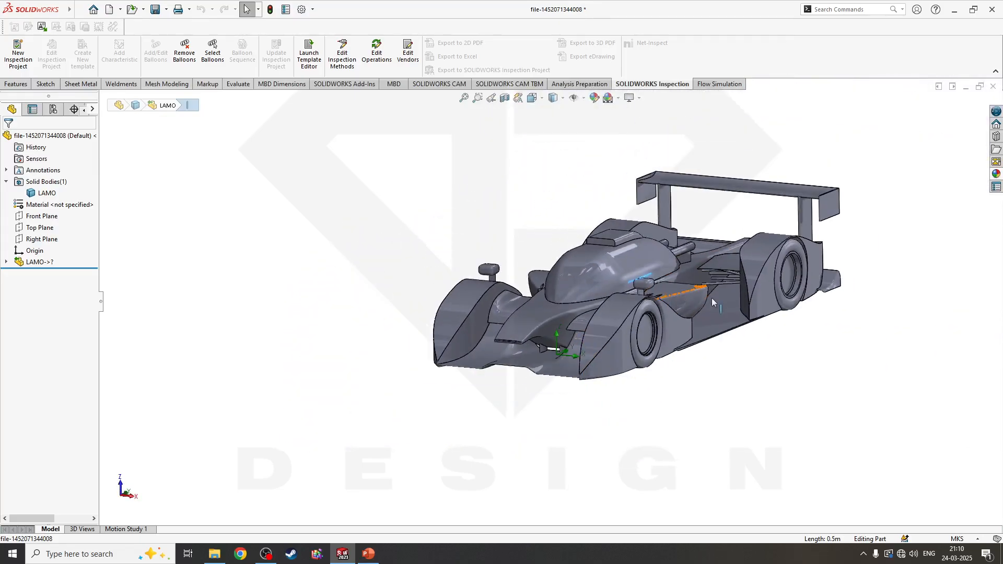
{"action": "middle_click_drag", "start_coordinate": [713, 301], "coordinate": [720, 368]}
{"action": "left_click", "coordinate": [722, 372]}
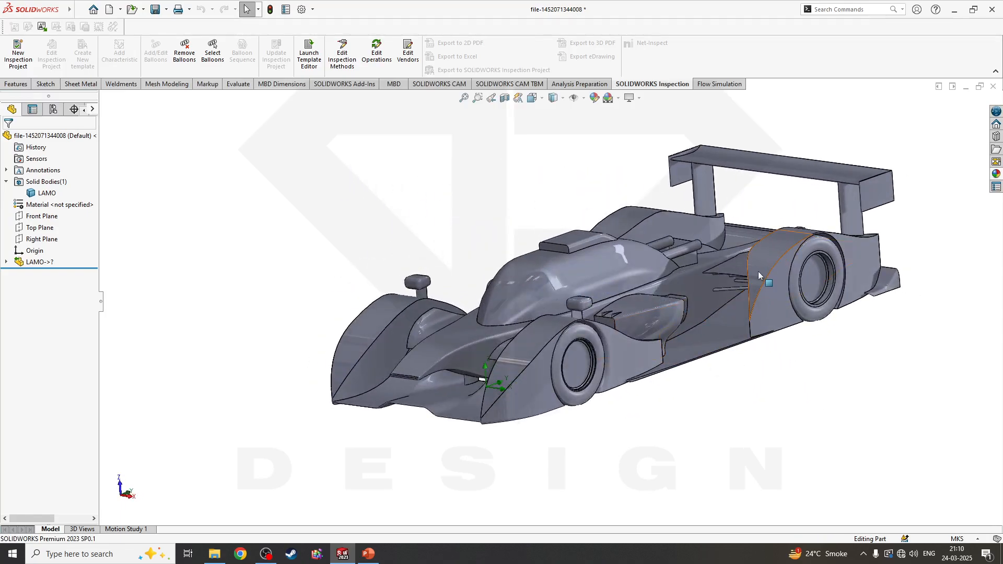
{"action": "middle_click_drag", "start_coordinate": [710, 295], "coordinate": [672, 296]}
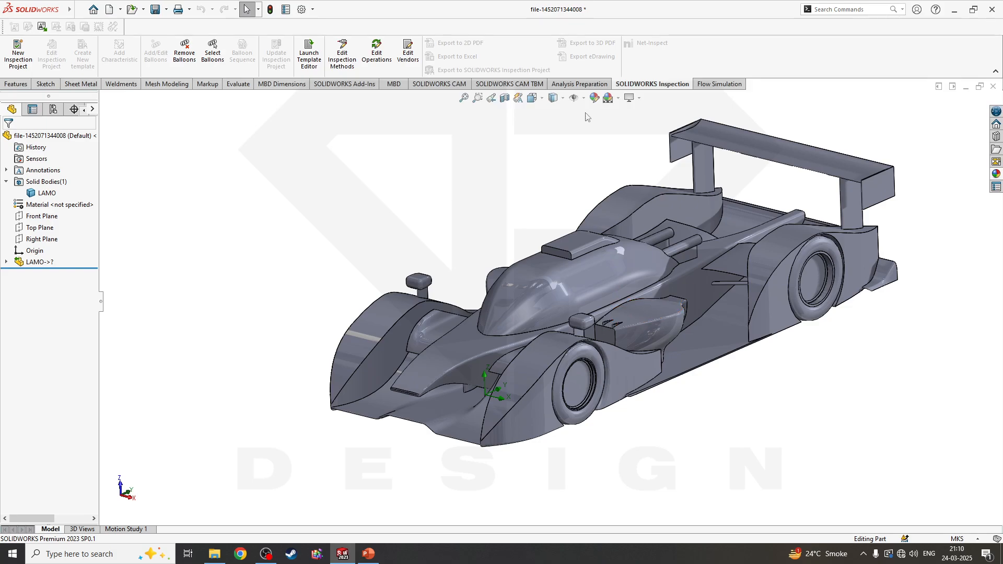
Inspect the car's interior with a temporary section view parallel to the Front Plane, offset about 0.062 m, and discard the section.
{"action": "left_click", "coordinate": [563, 99]}
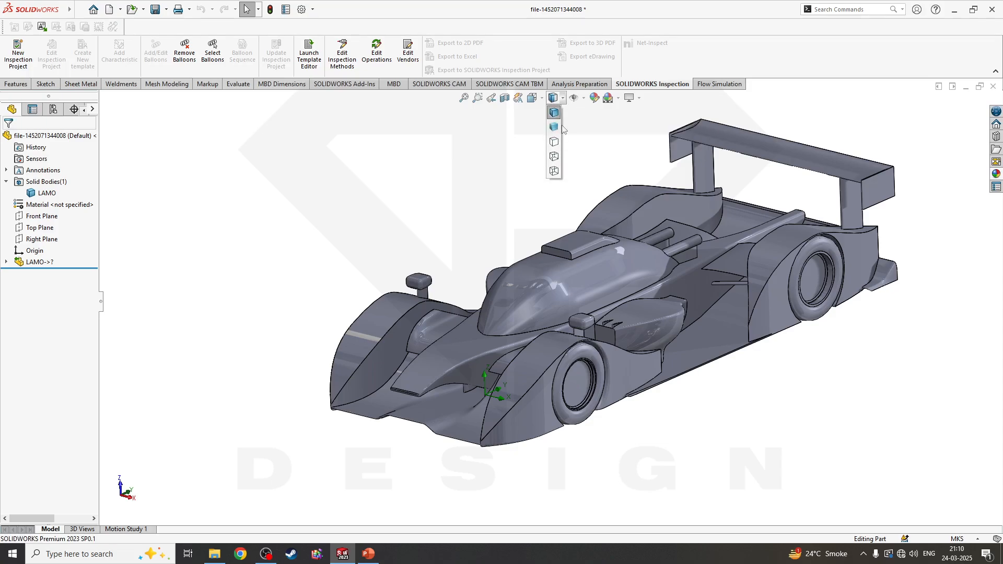
{"action": "left_click", "coordinate": [505, 98]}
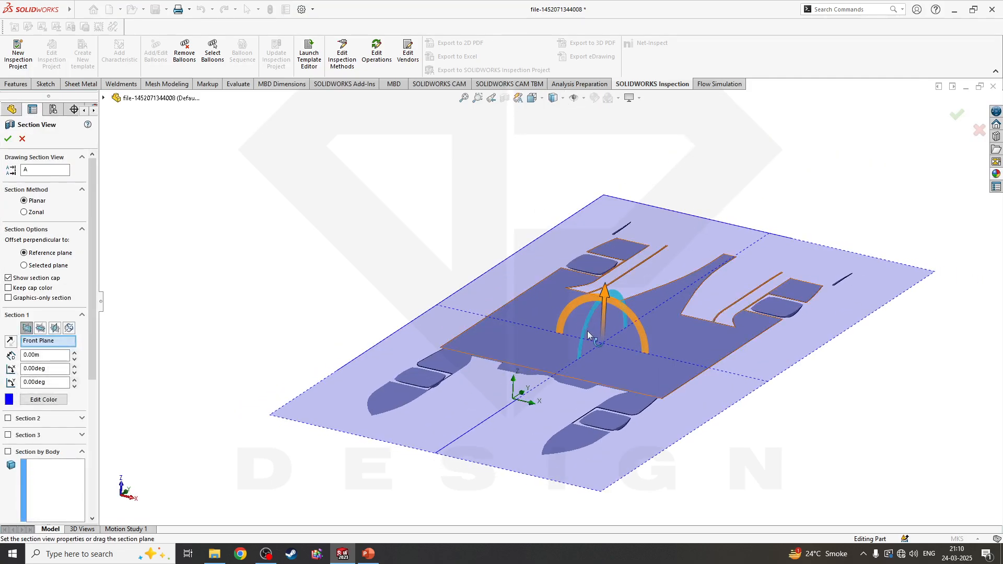
{"action": "left_click_drag", "start_coordinate": [605, 285], "coordinate": [665, 289]}
{"action": "scroll", "coordinate": [707, 307], "scroll_direction": "down", "scroll_amount": 2}
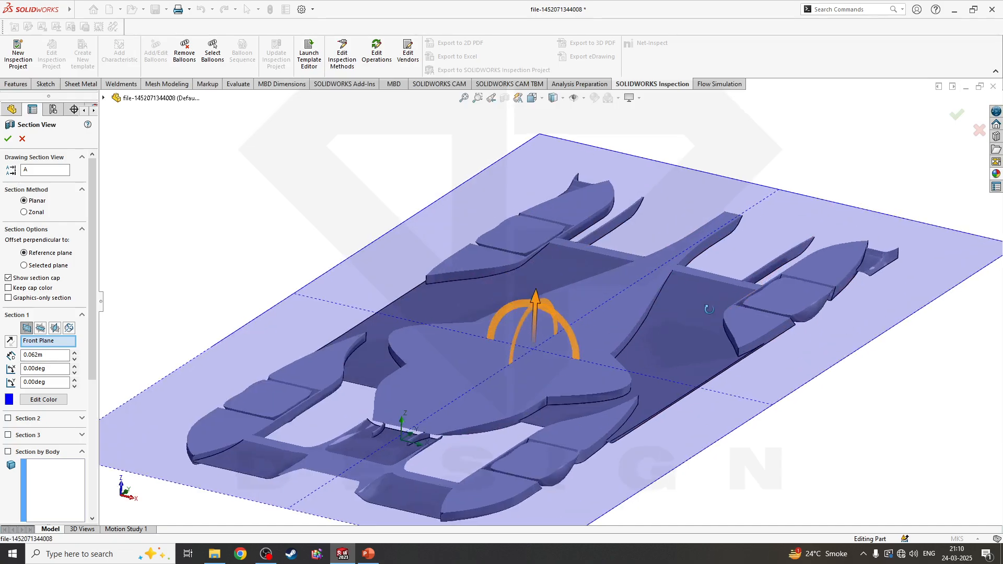
{"action": "middle_click_drag", "start_coordinate": [707, 307], "coordinate": [685, 287]}
{"action": "left_click", "coordinate": [23, 139]}
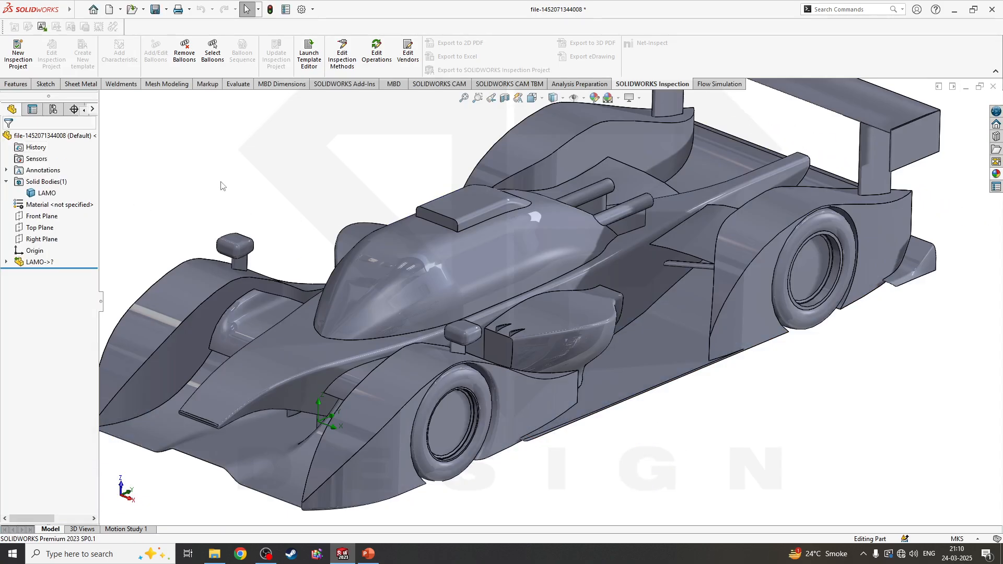
{"action": "scroll", "coordinate": [469, 297], "scroll_direction": "up", "scroll_amount": 3}
{"action": "middle_click_drag", "start_coordinate": [495, 238], "coordinate": [599, 313]}
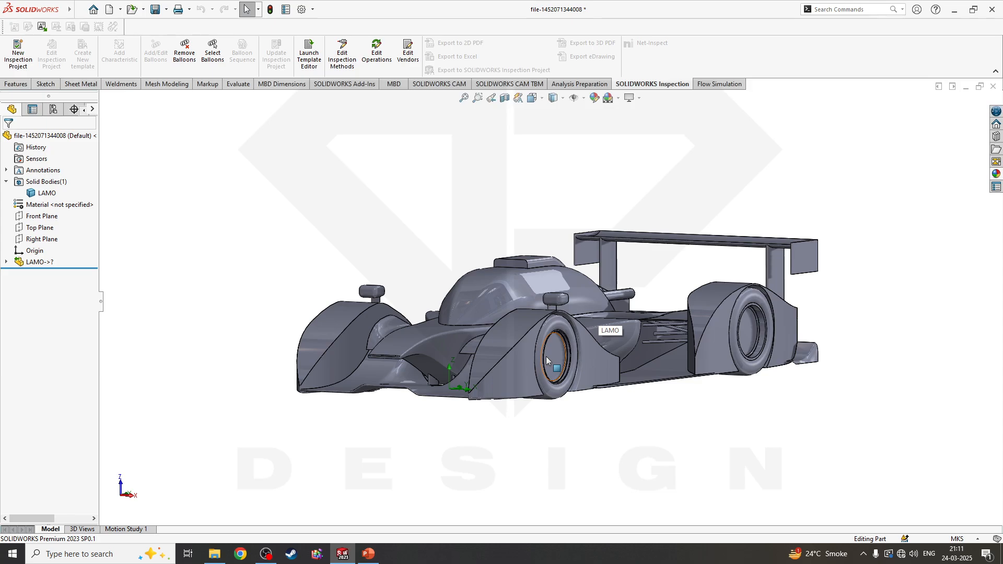
Check in the add-ins list whether SOLIDWORKS Flow Simulation 2023 is enabled for the session and at start-up.
{"action": "left_click", "coordinate": [719, 84]}
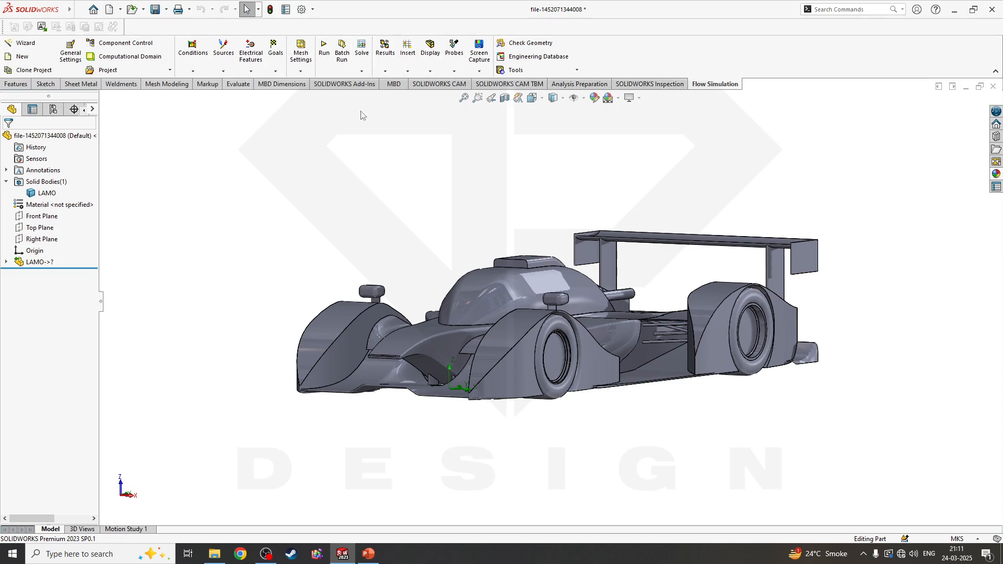
{"action": "left_click", "coordinate": [312, 9]}
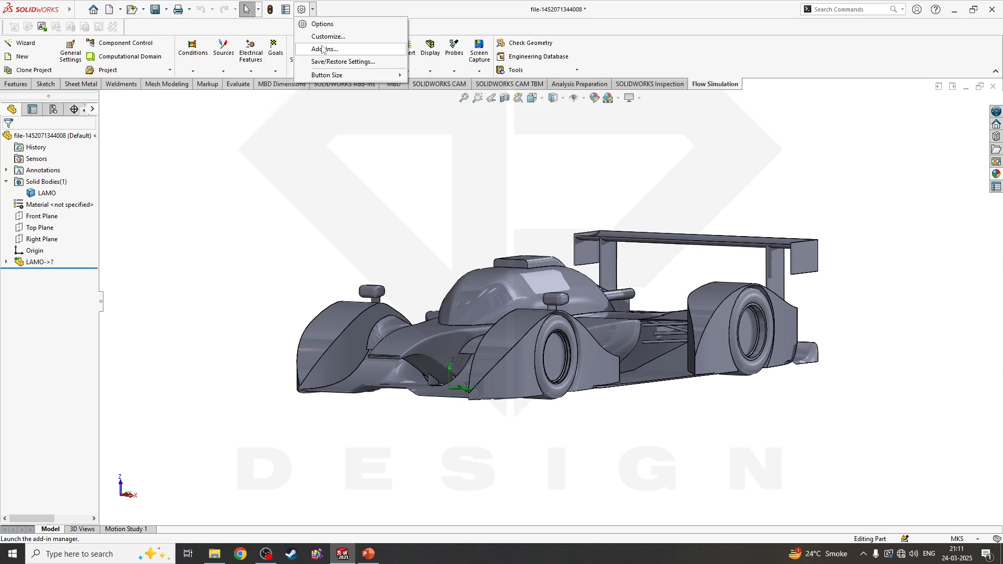
{"action": "left_click", "coordinate": [321, 48]}
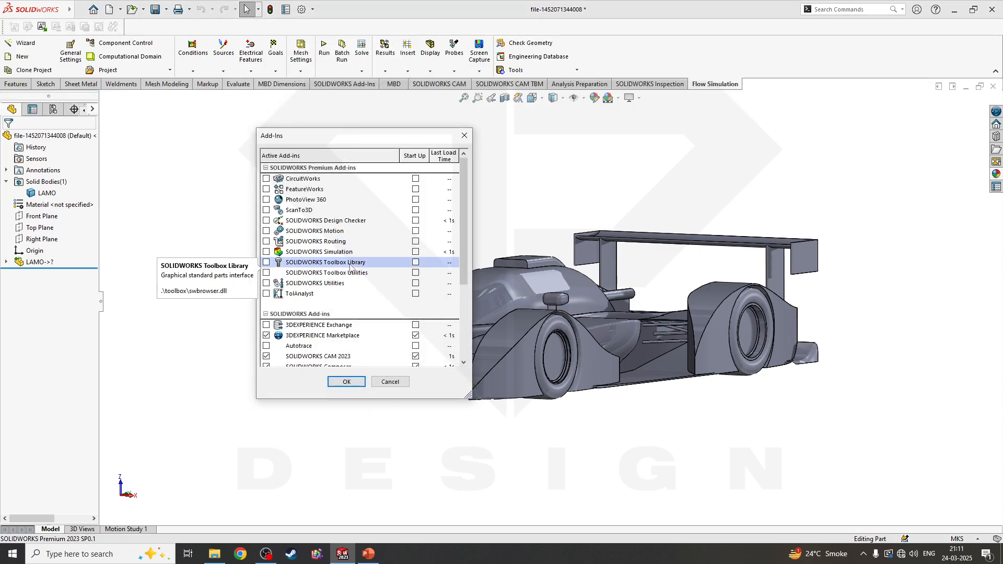
{"action": "scroll", "coordinate": [350, 280], "scroll_direction": "down", "scroll_amount": 1}
{"action": "scroll", "coordinate": [351, 284], "scroll_direction": "down", "scroll_amount": 3}
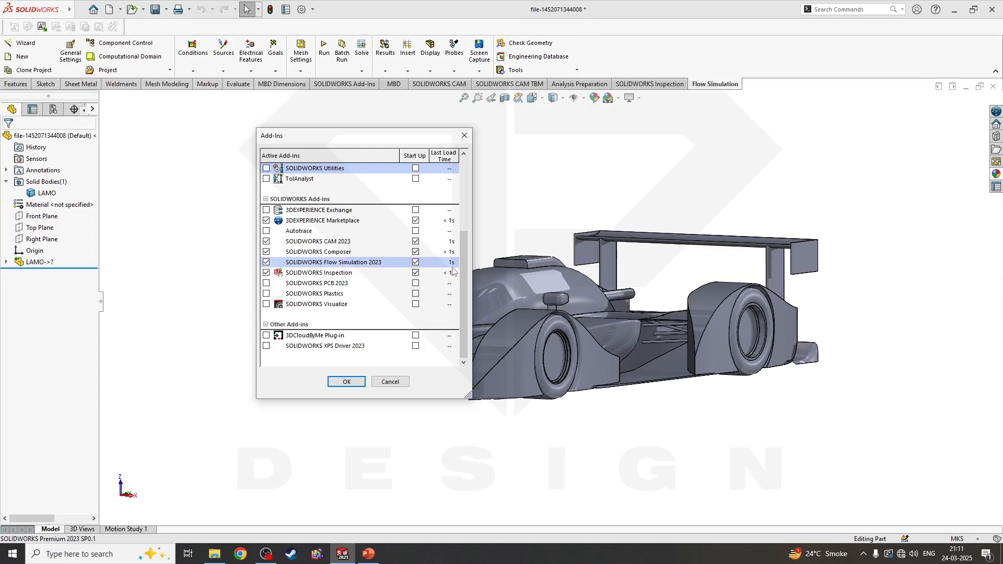
{"action": "left_click", "coordinate": [354, 379]}
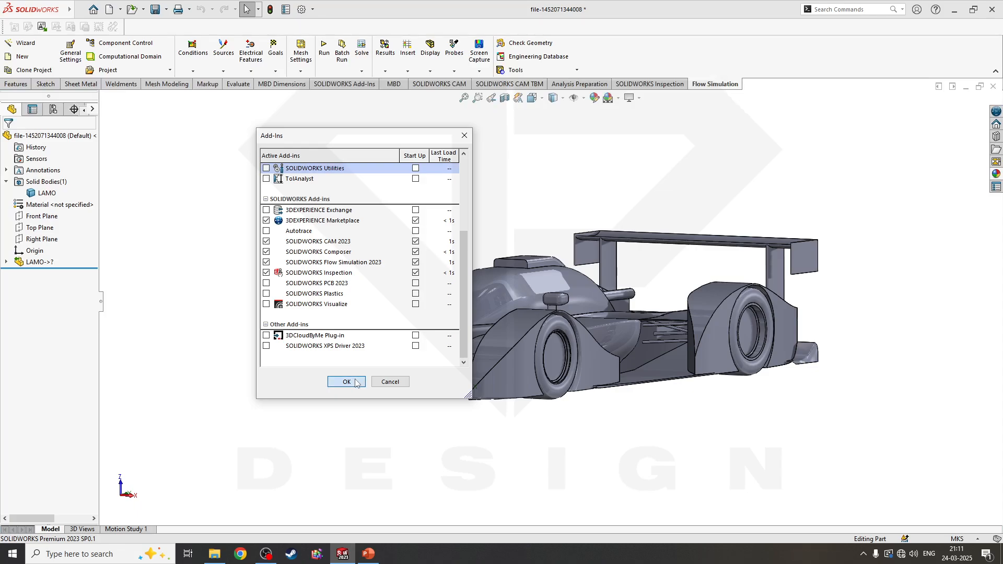
{"action": "middle_click_drag", "start_coordinate": [644, 224], "coordinate": [617, 243]}
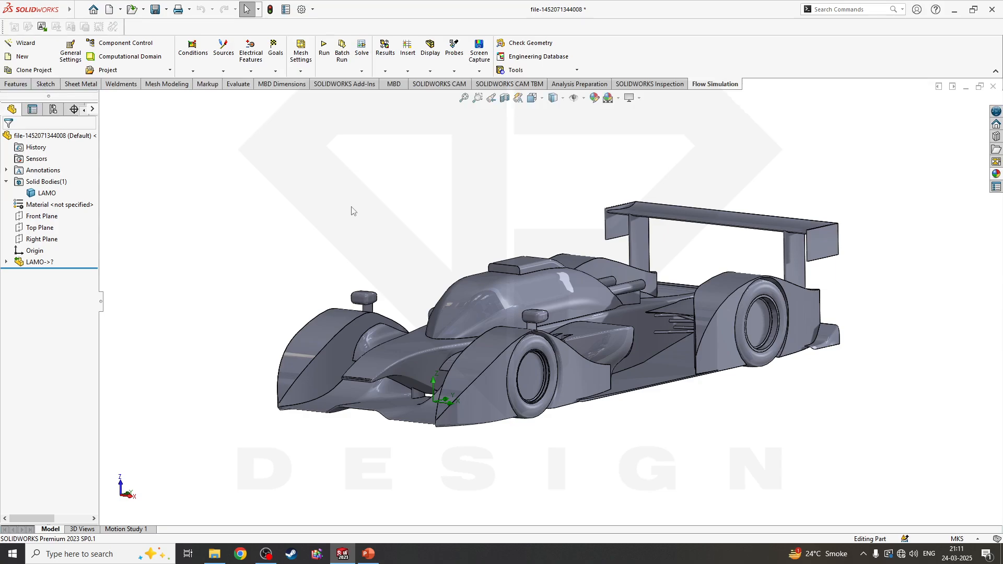
Start a Flow Simulation project with the wizard, naming it LEMANS_CFD and using the current configuration.
{"action": "key", "text": "ctrl+s"}
{"action": "left_click", "coordinate": [25, 48]}
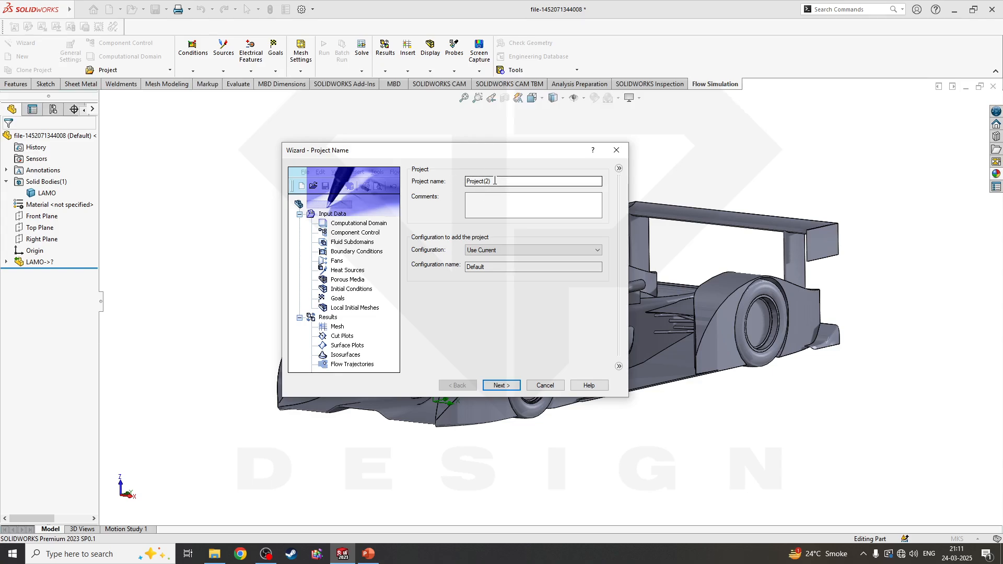
{"action": "left_click_drag", "start_coordinate": [495, 181], "coordinate": [417, 185]}
{"action": "type", "text": "LEMANS"}
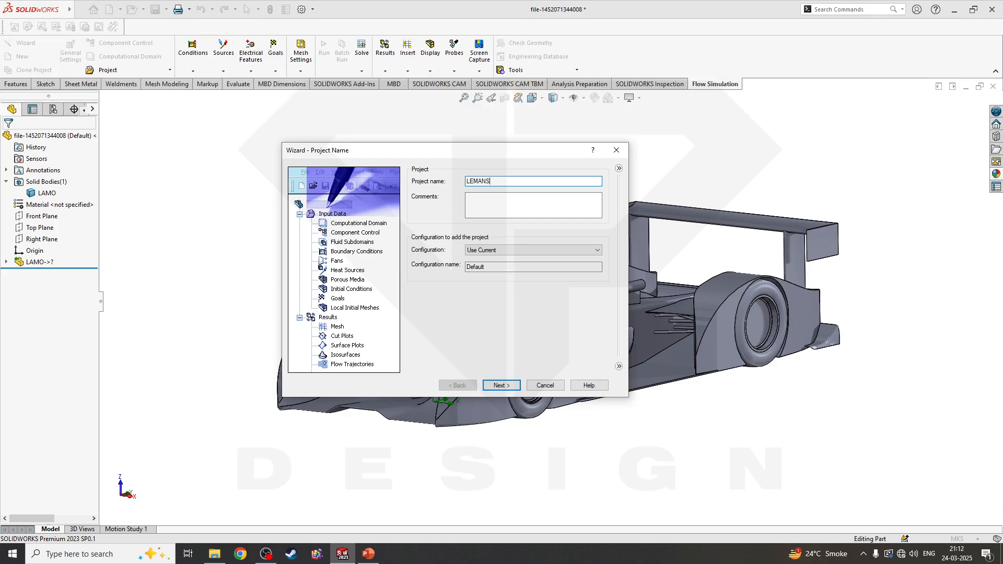
{"action": "type", "text": "_CFD"}
{"action": "left_click", "coordinate": [486, 249]}
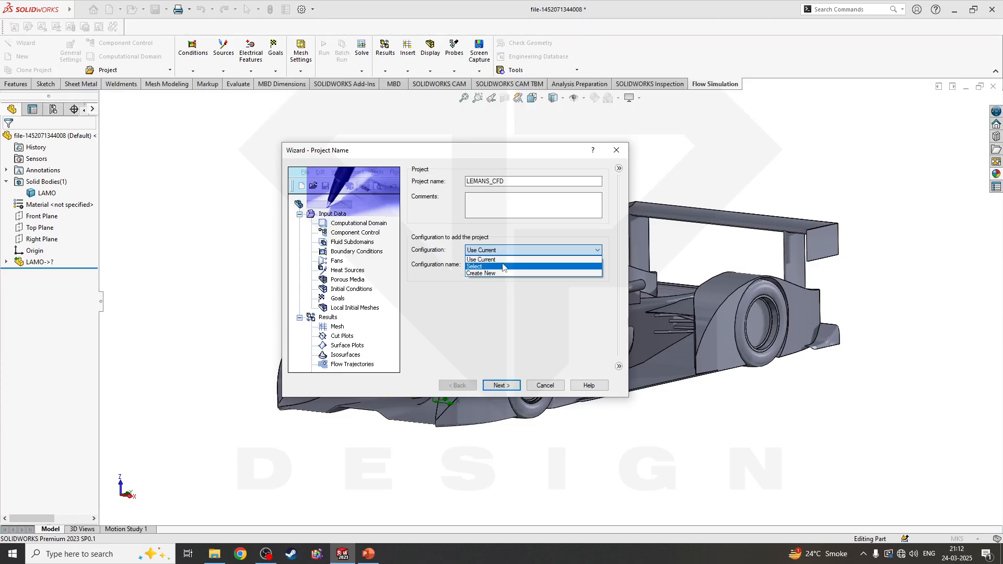
{"action": "left_click", "coordinate": [508, 260]}
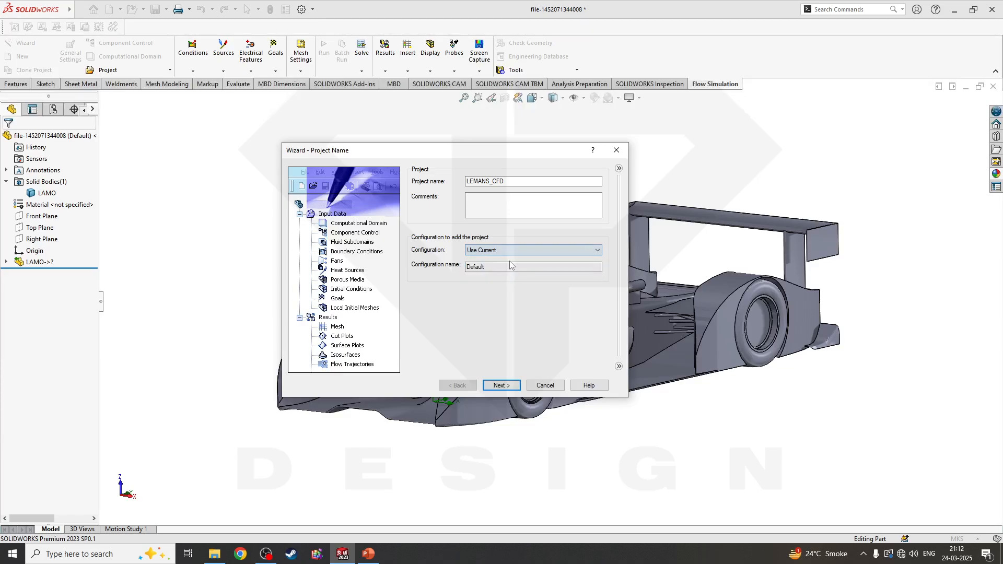
{"action": "left_click", "coordinate": [488, 252]}
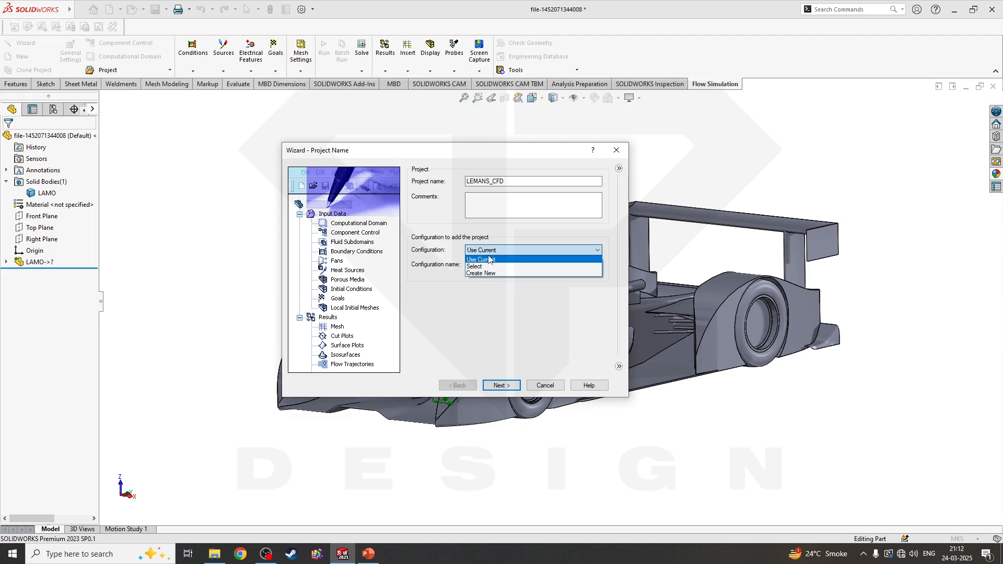
{"action": "left_click", "coordinate": [491, 260]}
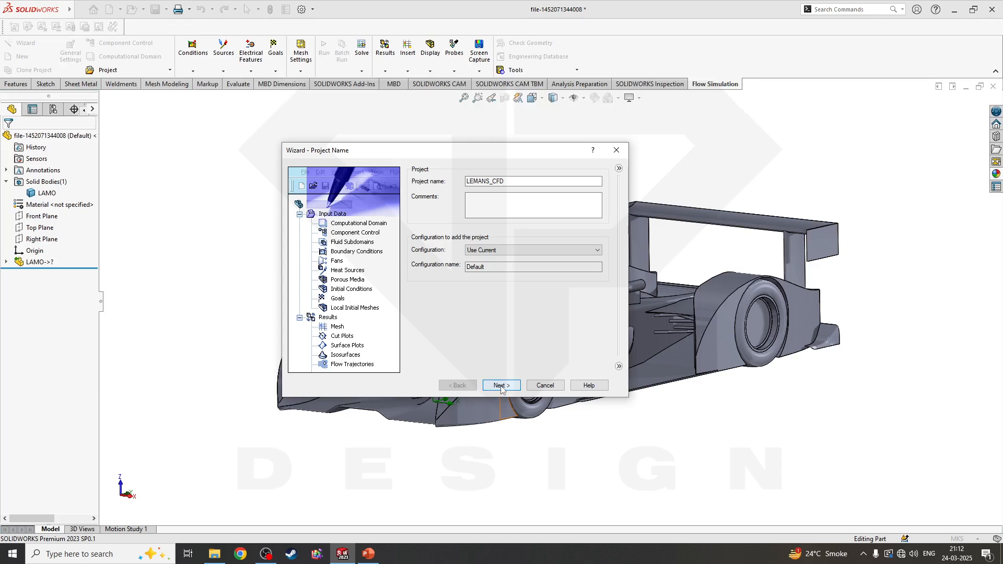
{"action": "left_click", "coordinate": [503, 212]}
{"action": "left_click", "coordinate": [499, 385]}
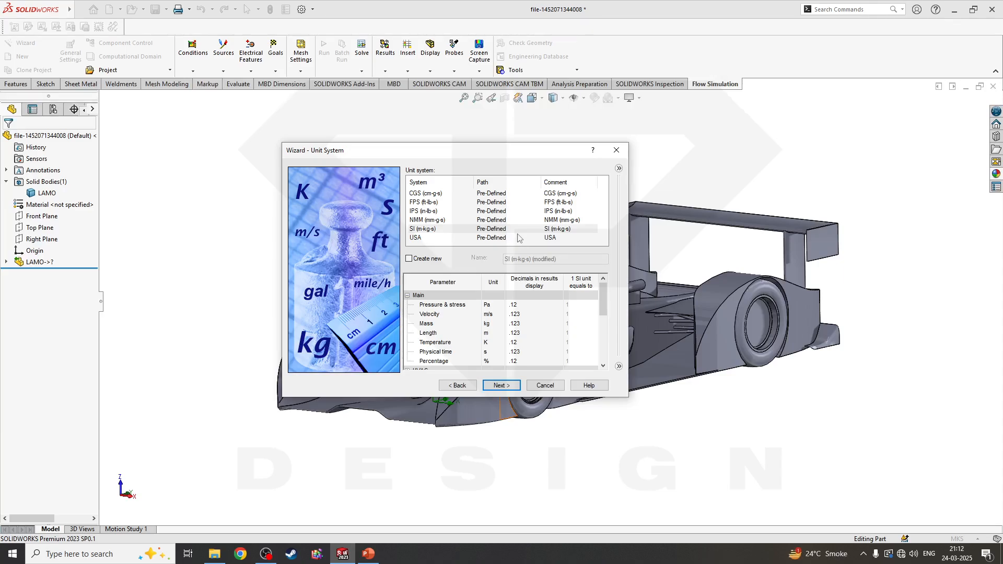
Choose the SI (m-kg-s) unit system for the project, keeping temperature in kelvin, and accept the units.
{"action": "left_click", "coordinate": [519, 231]}
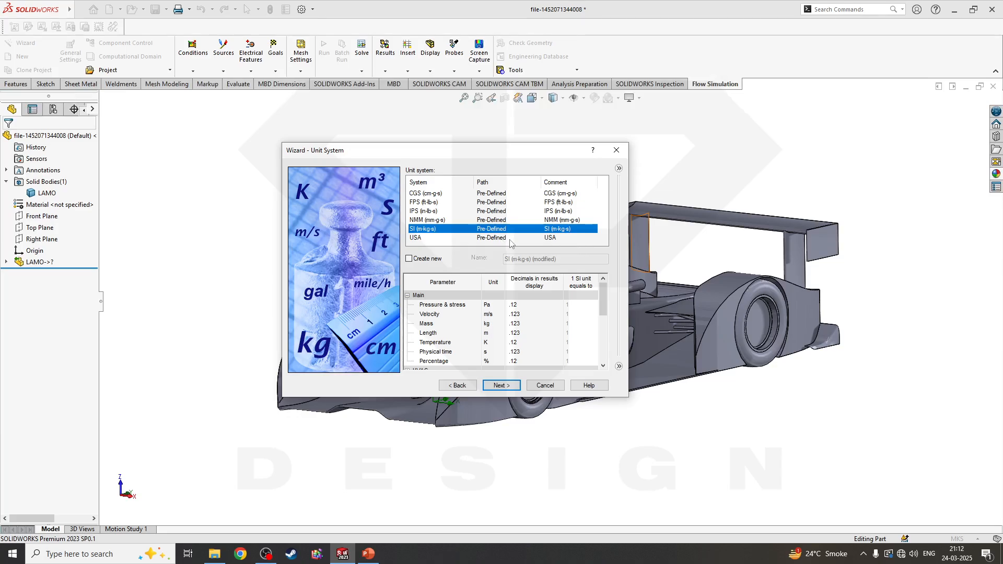
{"action": "left_click", "coordinate": [428, 336]}
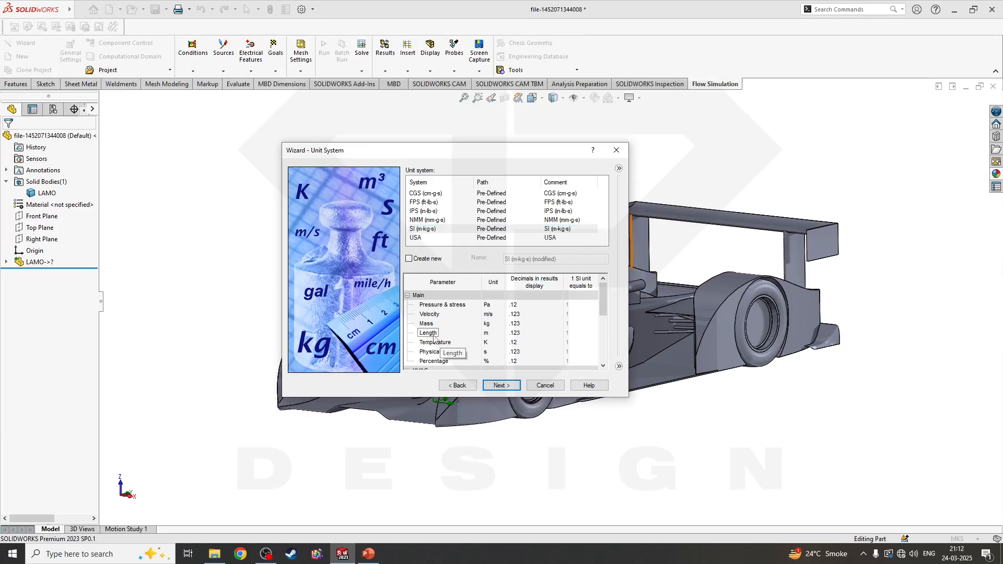
{"action": "scroll", "coordinate": [439, 316], "scroll_direction": "down", "scroll_amount": 2}
{"action": "scroll", "coordinate": [439, 321], "scroll_direction": "up", "scroll_amount": 3}
{"action": "scroll", "coordinate": [458, 345], "scroll_direction": "down", "scroll_amount": 1}
{"action": "left_click", "coordinate": [490, 324]}
{"action": "left_click", "coordinate": [500, 324]}
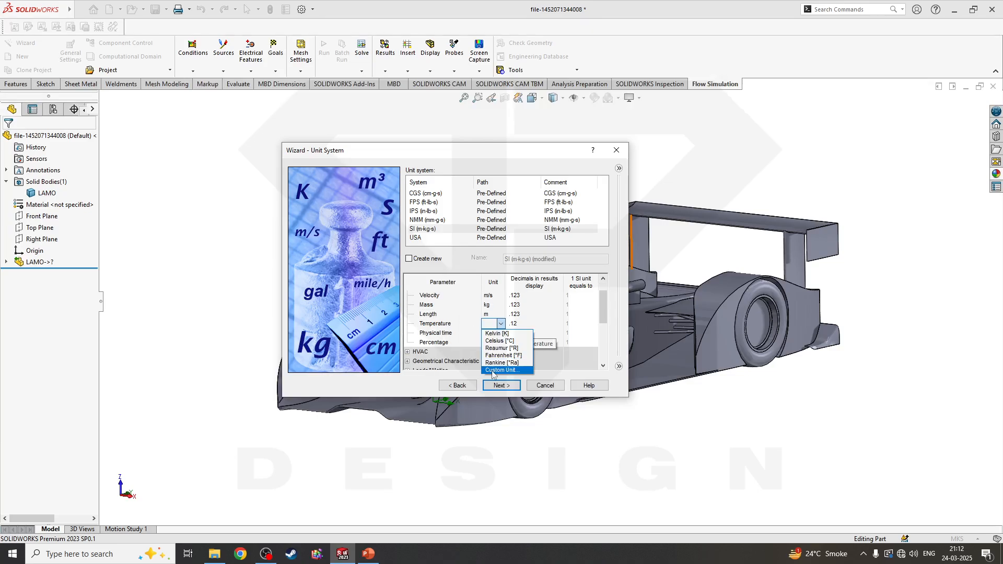
{"action": "key", "text": "Escape"}
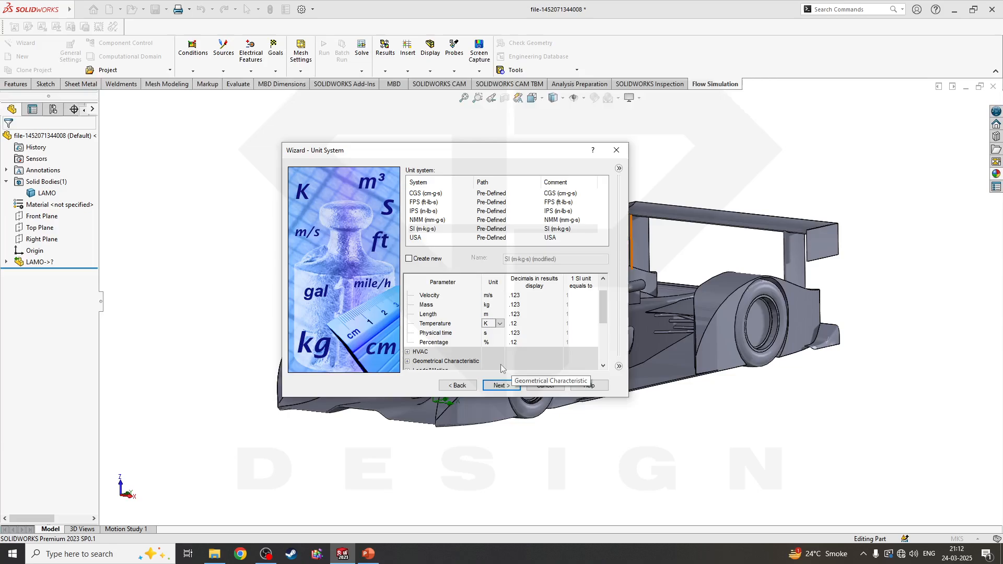
{"action": "scroll", "coordinate": [455, 355], "scroll_direction": "down", "scroll_amount": 1}
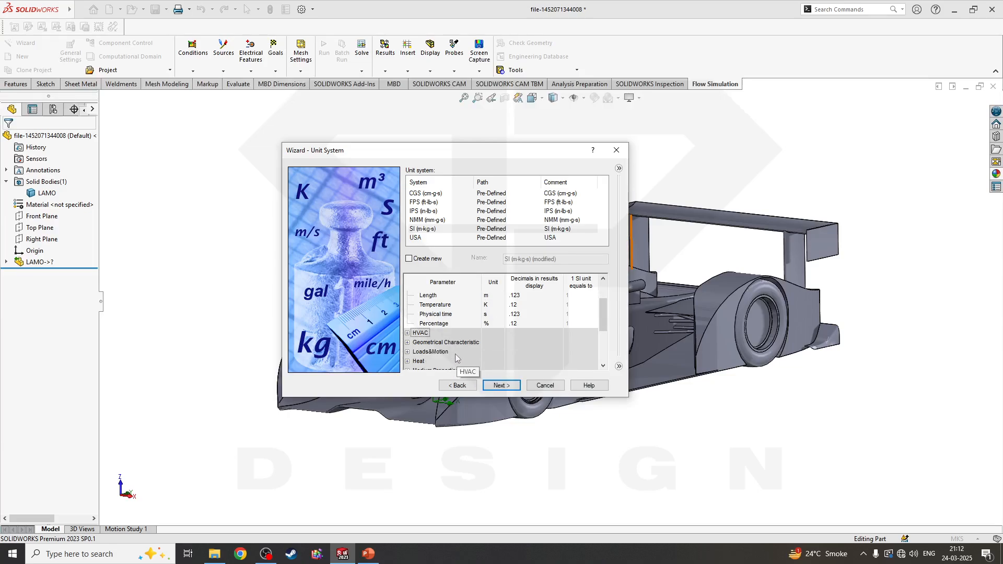
{"action": "left_click", "coordinate": [501, 386]}
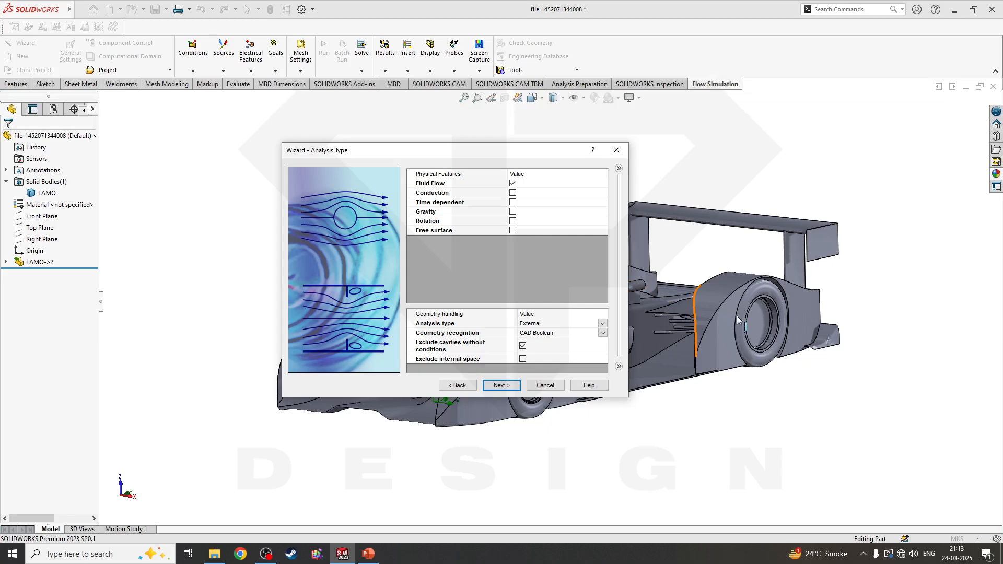
Keep the analysis type External with CAD Boolean geometry recognition, and enable gravity with a Z component of -9.81 m/s^2.
{"action": "scroll", "coordinate": [746, 317], "scroll_direction": "up", "scroll_amount": 2}
{"action": "left_click_drag", "start_coordinate": [531, 154], "coordinate": [335, 154]}
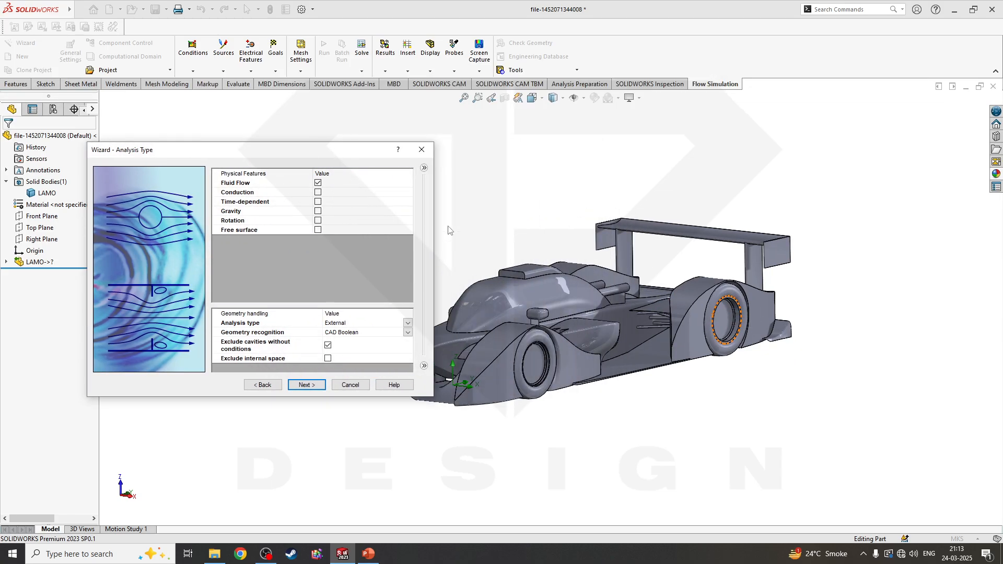
{"action": "scroll", "coordinate": [450, 230], "scroll_direction": "up", "scroll_amount": 2}
{"action": "scroll", "coordinate": [514, 253], "scroll_direction": "down", "scroll_amount": 1}
{"action": "scroll", "coordinate": [491, 277], "scroll_direction": "up", "scroll_amount": 1}
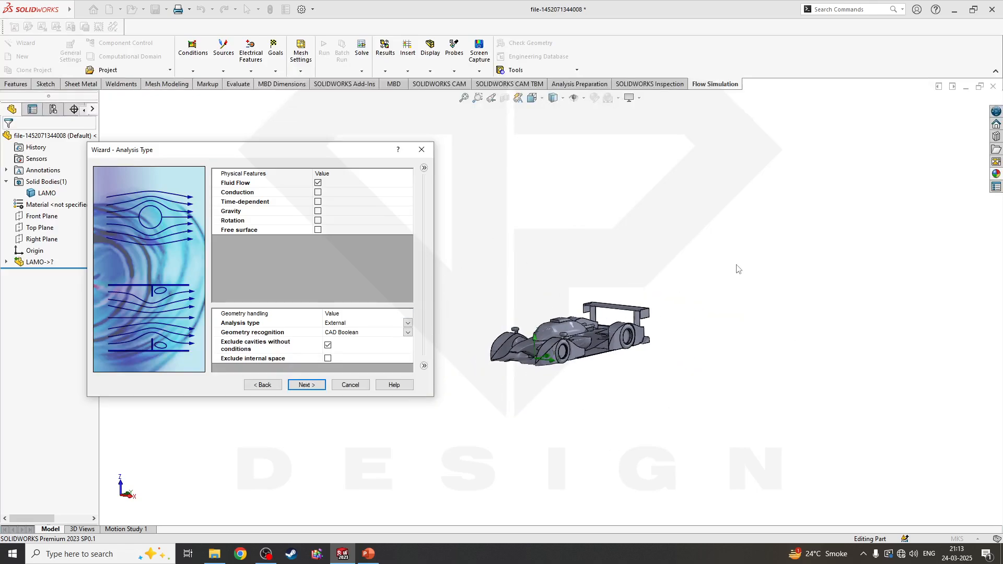
{"action": "scroll", "coordinate": [463, 315], "scroll_direction": "down", "scroll_amount": 3}
{"action": "middle_click_drag", "start_coordinate": [655, 365], "coordinate": [695, 377]}
{"action": "scroll", "coordinate": [742, 358], "scroll_direction": "down", "scroll_amount": 2}
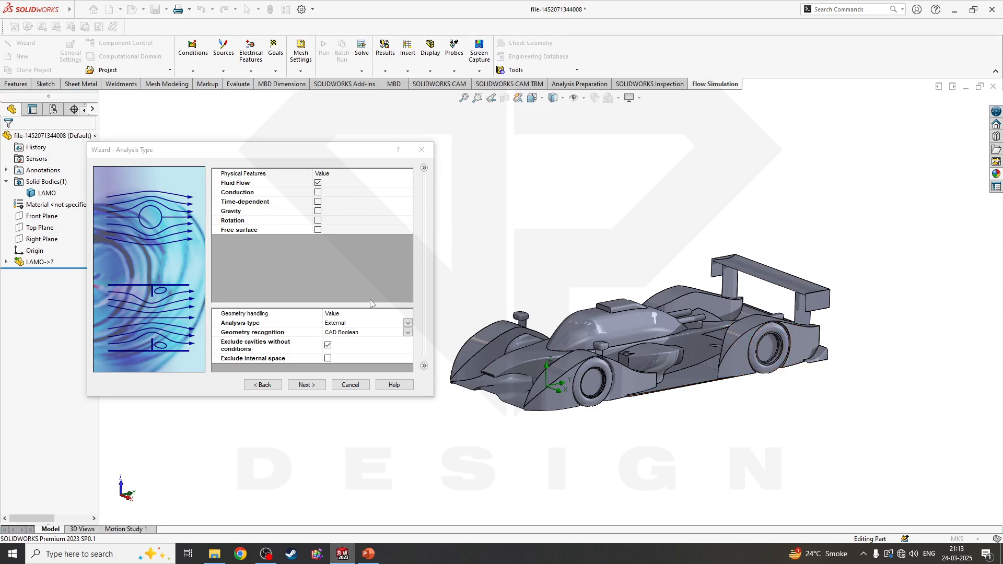
{"action": "scroll", "coordinate": [533, 349], "scroll_direction": "up", "scroll_amount": 2}
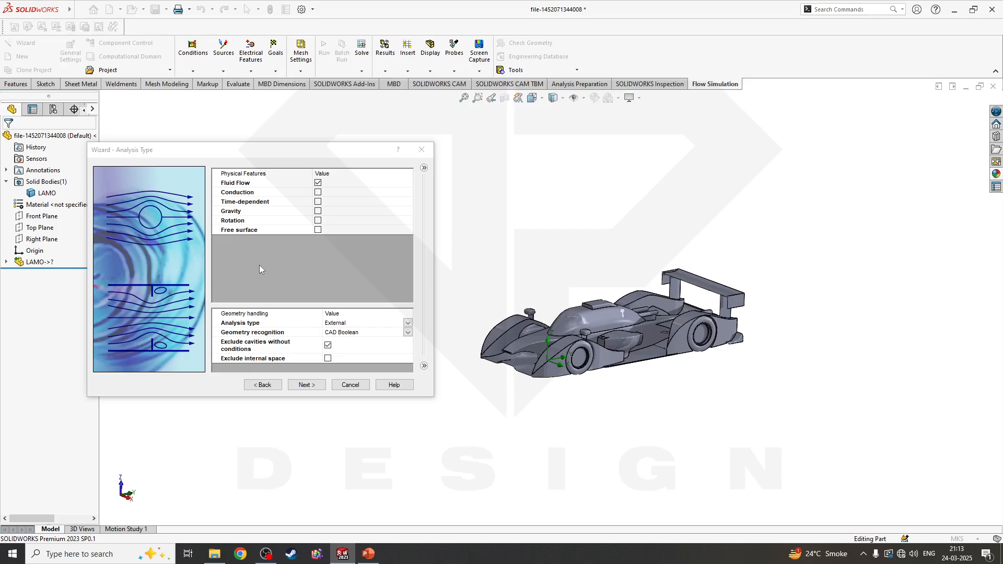
{"action": "left_click", "coordinate": [357, 323]}
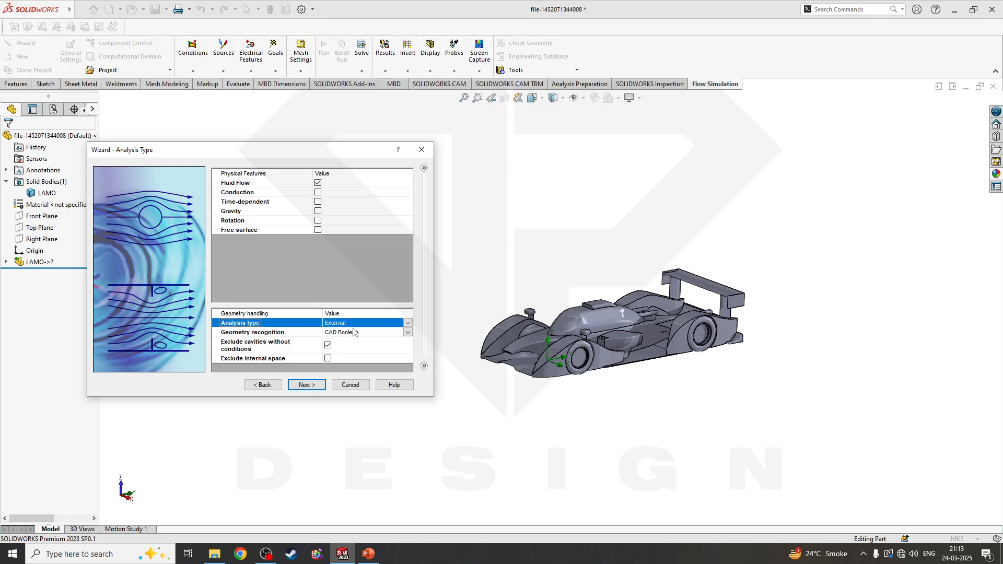
{"action": "left_click", "coordinate": [247, 333]}
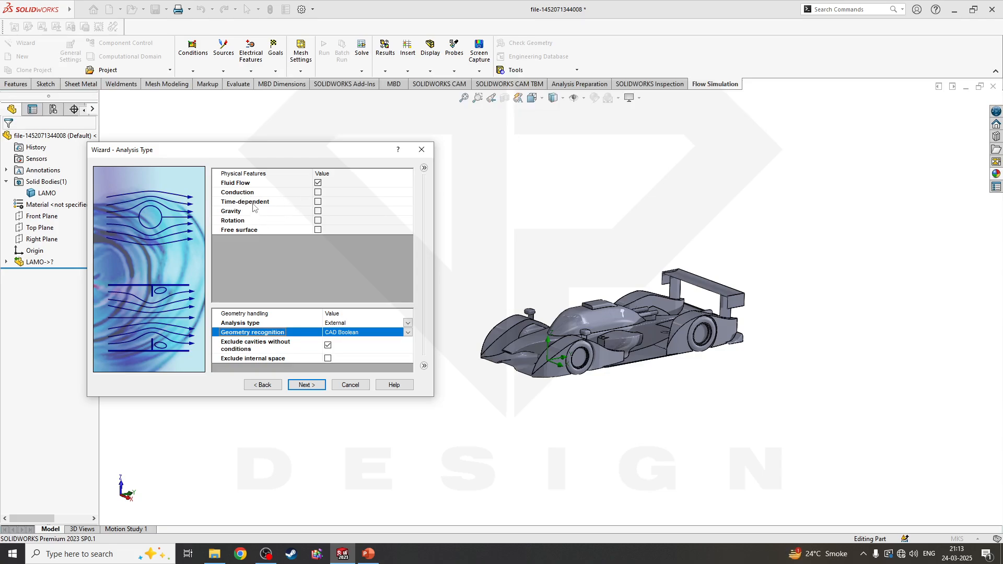
{"action": "left_click", "coordinate": [318, 211]}
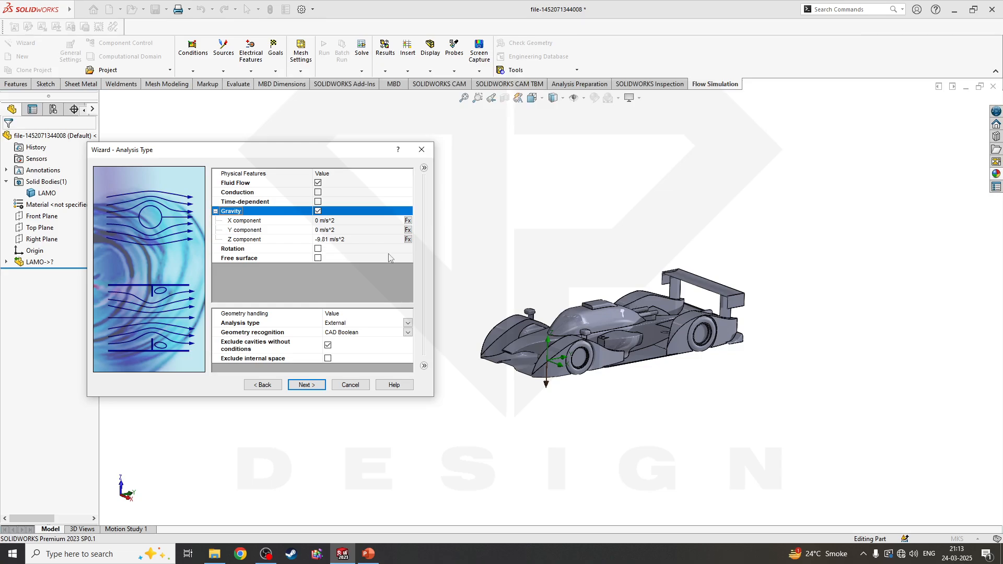
Check the gravity direction and the wheels on the car, and accept the analysis type with rotation and free surface left off.
{"action": "scroll", "coordinate": [606, 332], "scroll_direction": "down", "scroll_amount": 6}
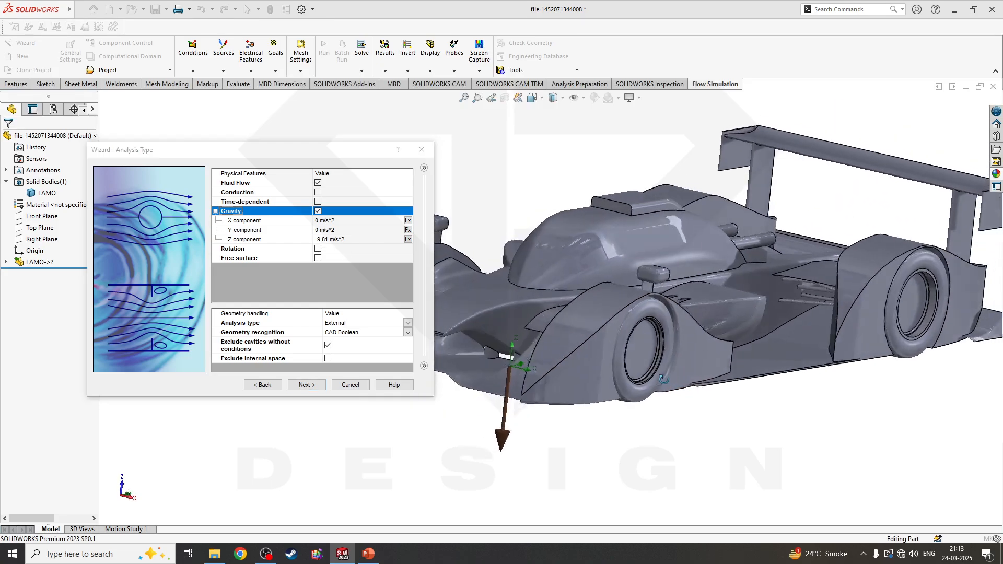
{"action": "scroll", "coordinate": [663, 380], "scroll_direction": "down", "scroll_amount": 5}
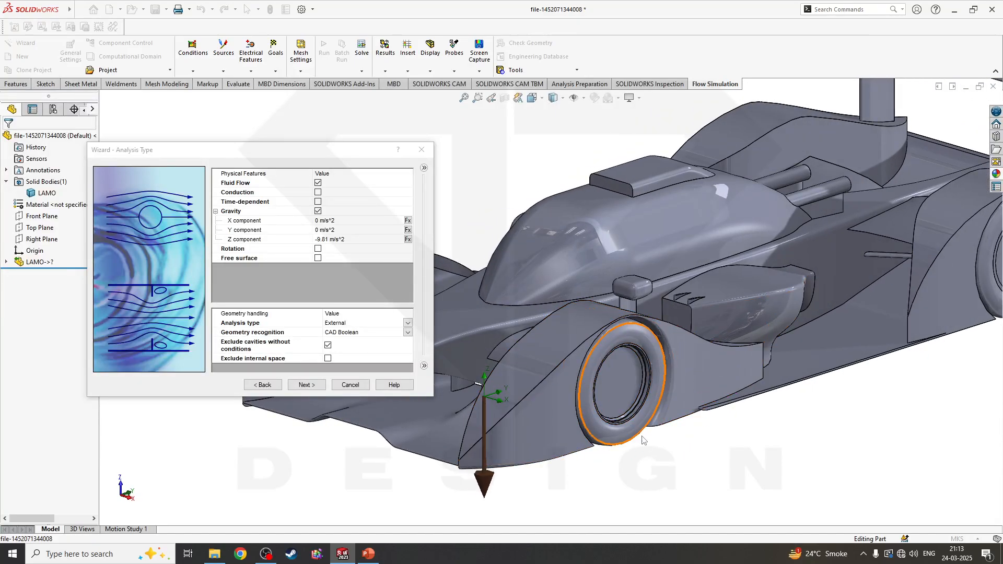
{"action": "middle_click_drag", "start_coordinate": [684, 399], "coordinate": [653, 380]}
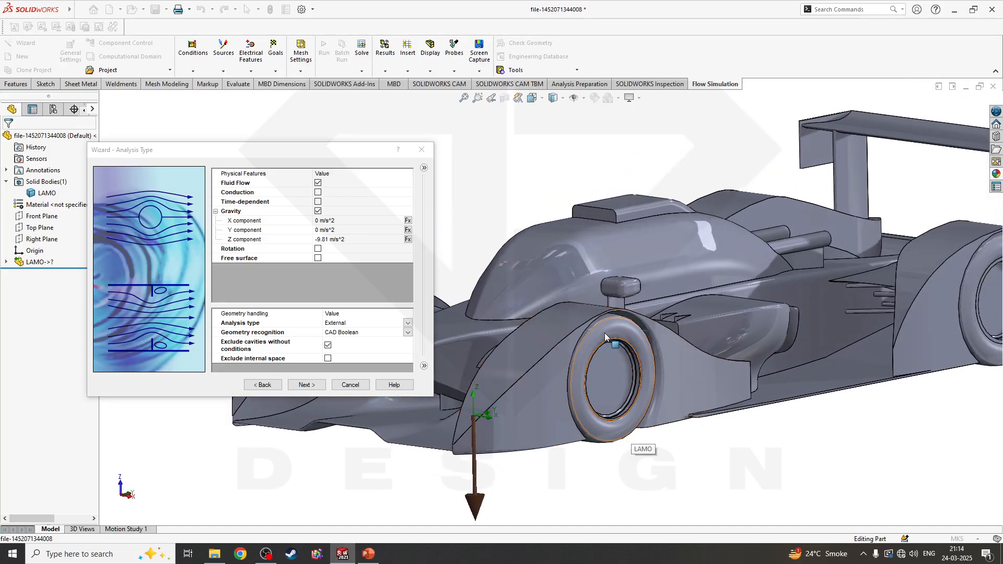
{"action": "middle_click_drag", "start_coordinate": [590, 392], "coordinate": [587, 429]}
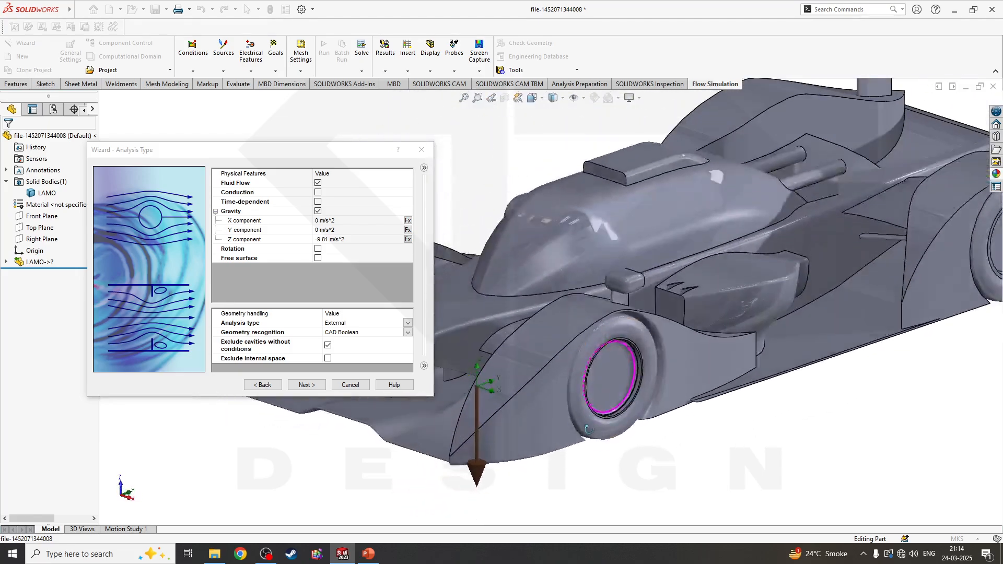
{"action": "middle_click_drag", "start_coordinate": [609, 377], "coordinate": [715, 315]}
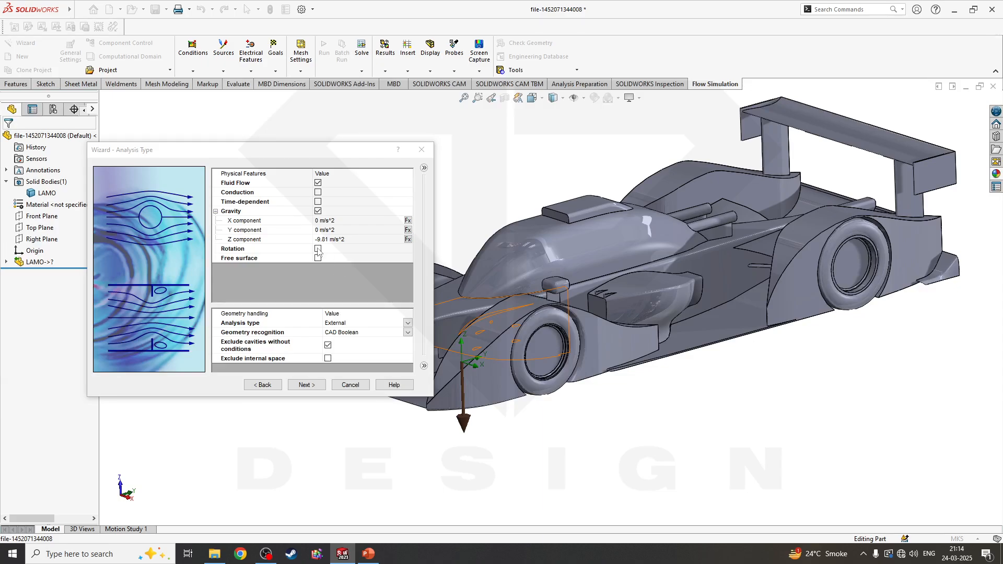
{"action": "left_click", "coordinate": [236, 260]}
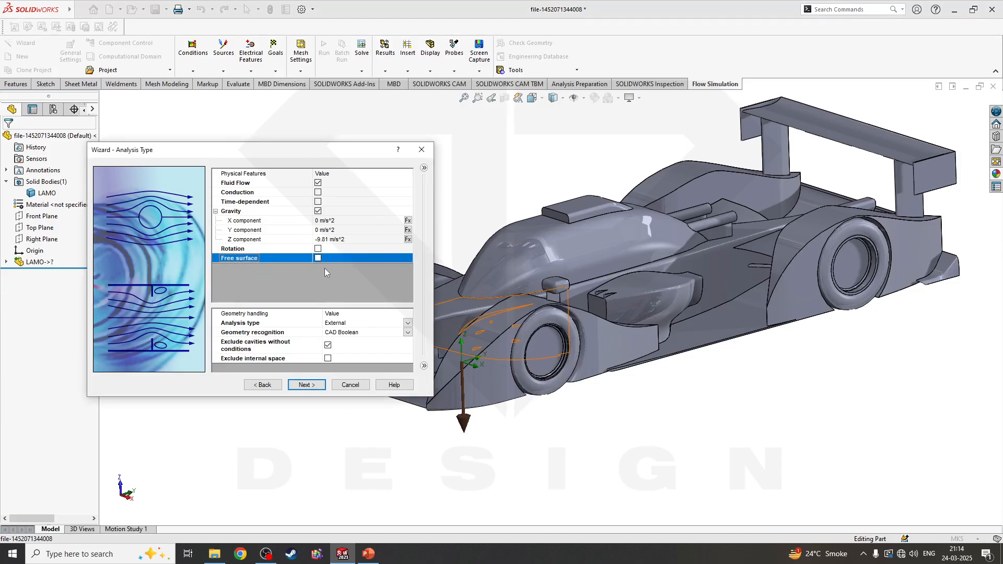
{"action": "left_click", "coordinate": [325, 388]}
Add Air from the pre-defined gases as the project's default fluid.
{"action": "double_click", "coordinate": [227, 182]}
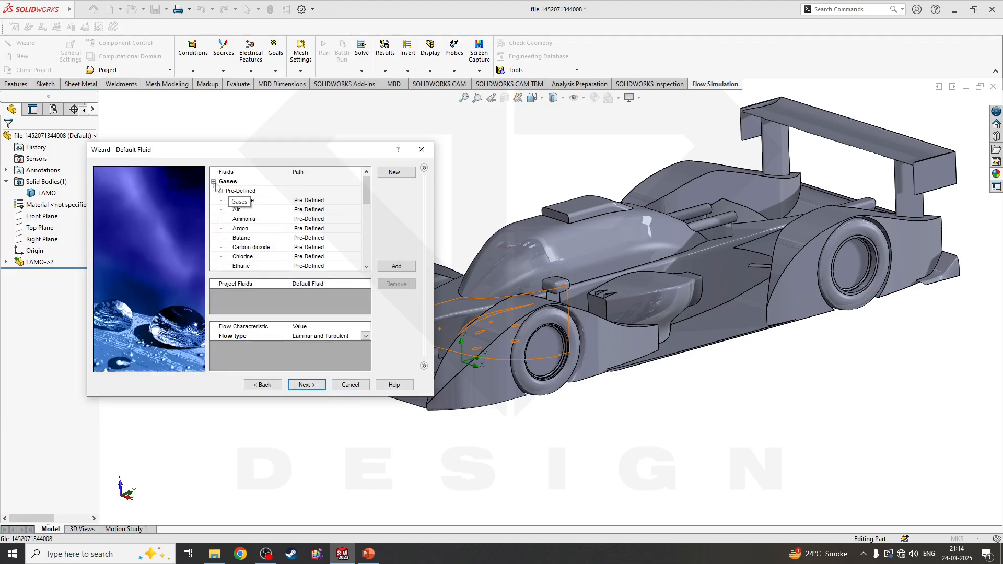
{"action": "left_click", "coordinate": [249, 211]}
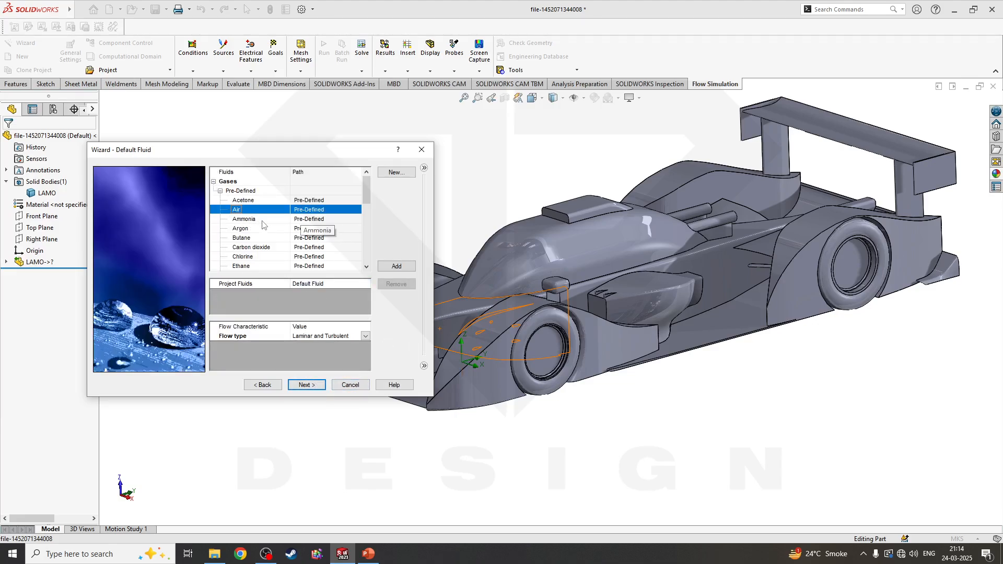
{"action": "double_click", "coordinate": [309, 211]}
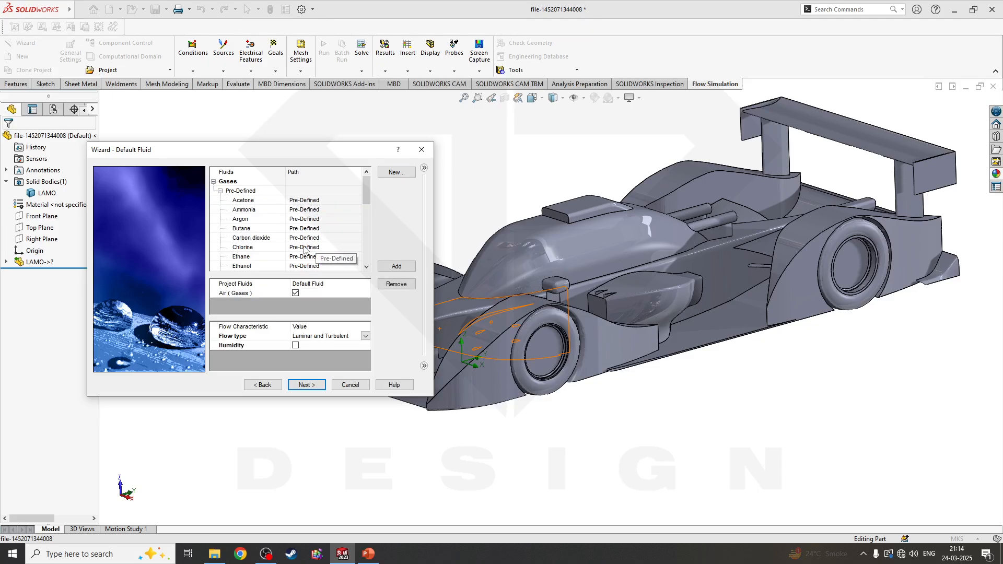
Browse the other fluid categories and the pre-defined liquids available for a project.
{"action": "scroll", "coordinate": [298, 248], "scroll_direction": "down", "scroll_amount": 5}
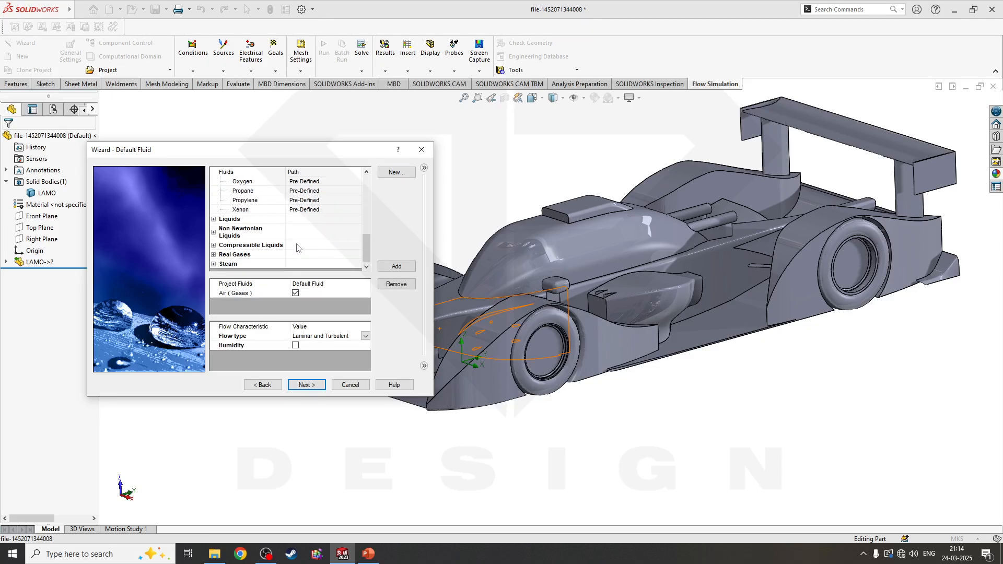
{"action": "double_click", "coordinate": [227, 220]}
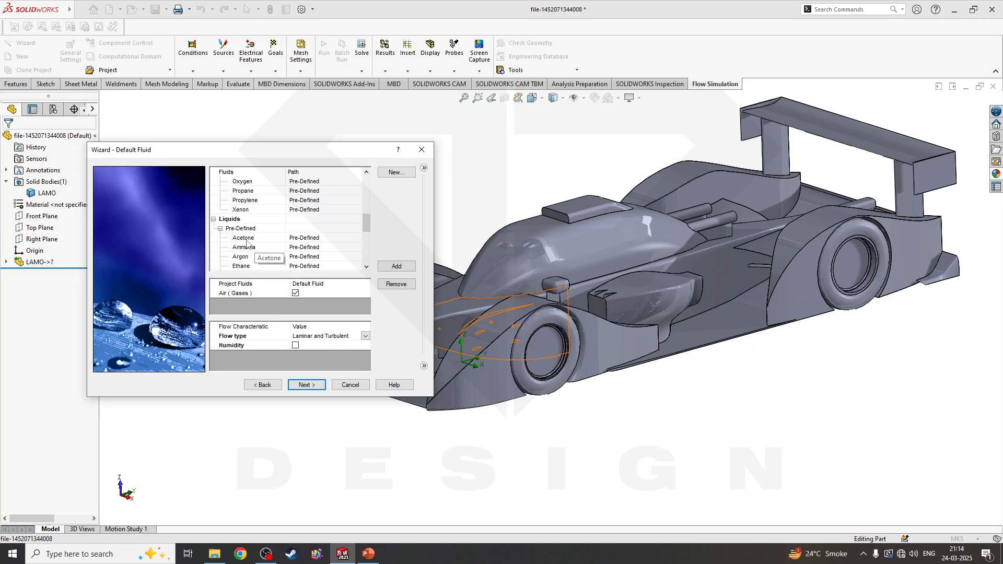
{"action": "scroll", "coordinate": [248, 235], "scroll_direction": "down", "scroll_amount": 3}
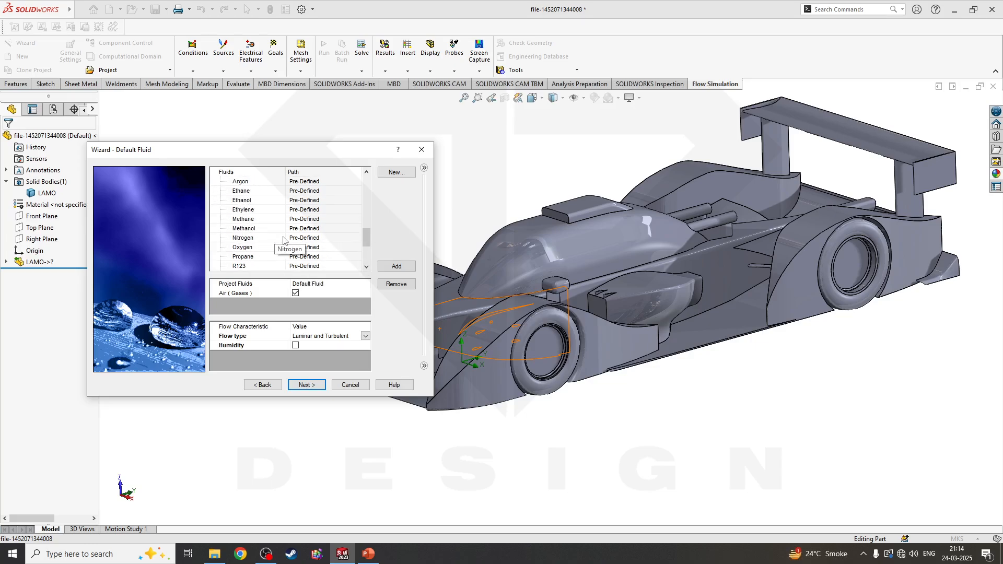
{"action": "scroll", "coordinate": [257, 208], "scroll_direction": "up", "scroll_amount": 4}
{"action": "scroll", "coordinate": [554, 318], "scroll_direction": "up", "scroll_amount": 2}
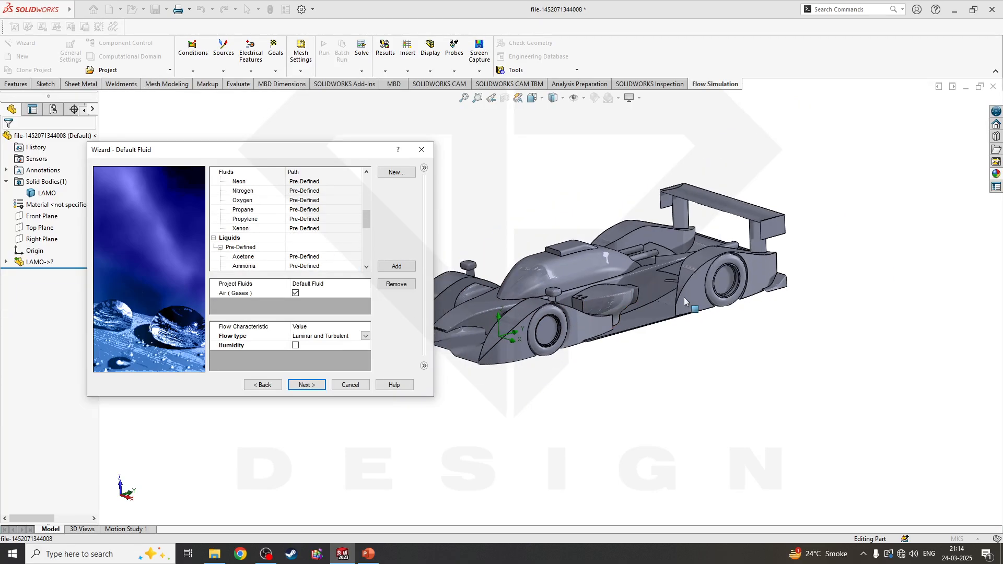
{"action": "scroll", "coordinate": [515, 255], "scroll_direction": "down", "scroll_amount": 2}
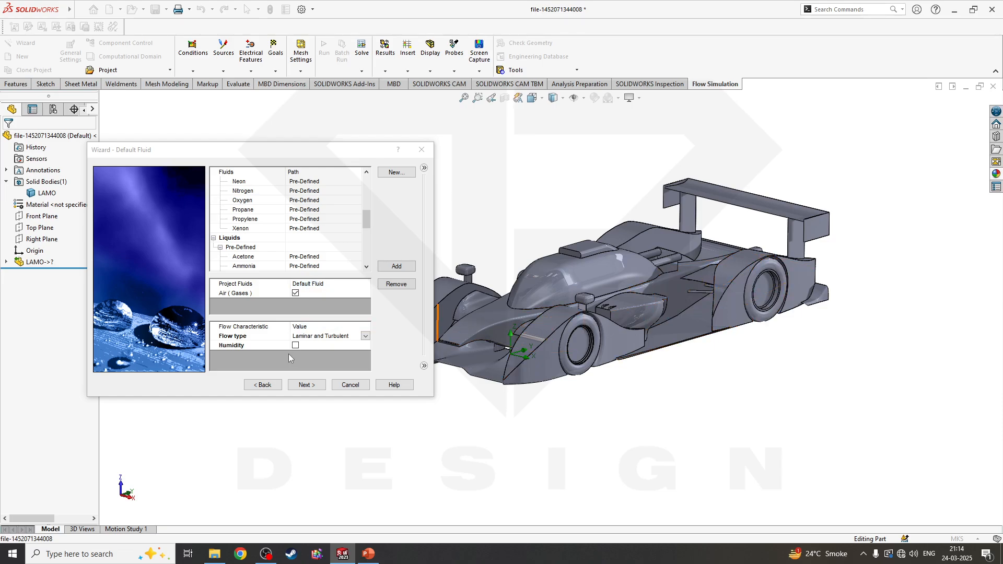
Review the flow type choices, keep Laminar and Turbulent with humidity off, and accept the default fluid settings.
{"action": "left_click", "coordinate": [244, 337]}
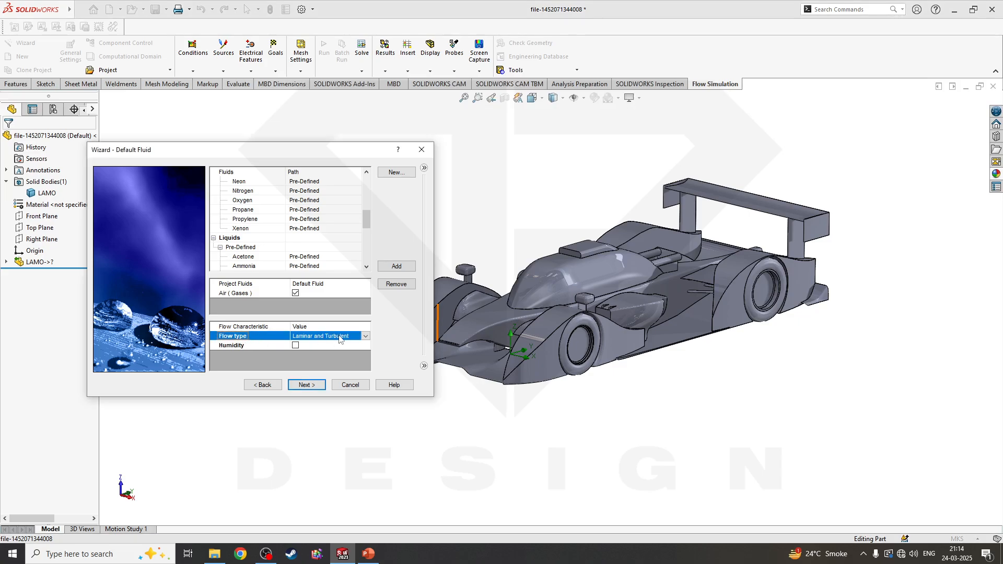
{"action": "left_click", "coordinate": [367, 338]}
{"action": "left_click", "coordinate": [367, 335]}
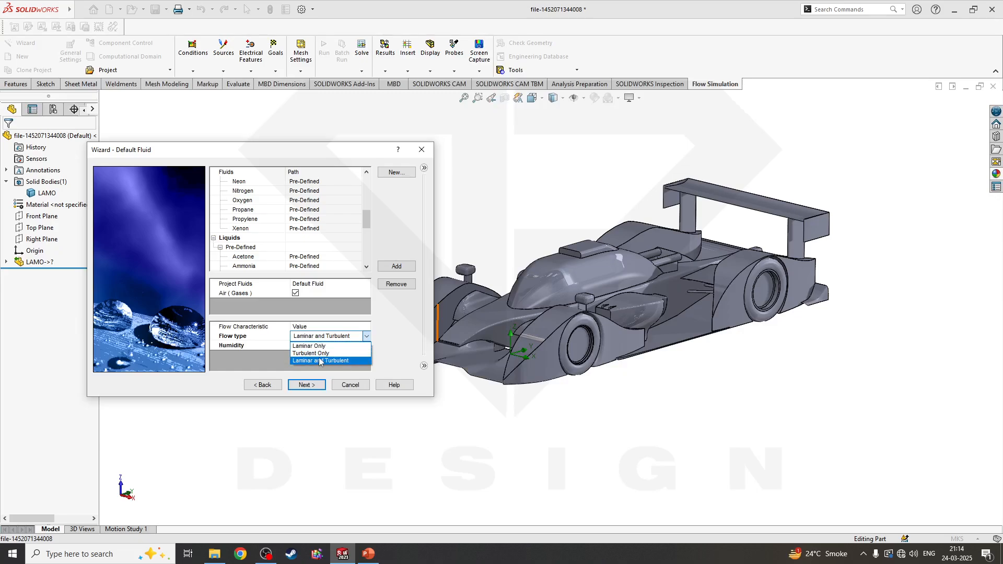
{"action": "left_click", "coordinate": [507, 415]}
{"action": "middle_click_drag", "start_coordinate": [548, 350], "coordinate": [585, 337]}
{"action": "middle_click_drag", "start_coordinate": [676, 340], "coordinate": [648, 340]}
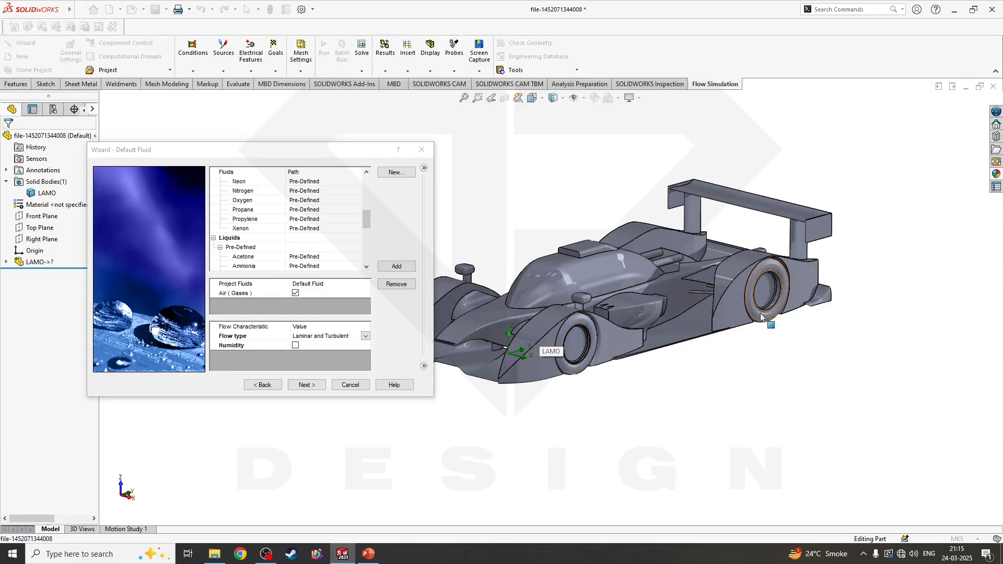
{"action": "middle_click_drag", "start_coordinate": [766, 325], "coordinate": [712, 340]}
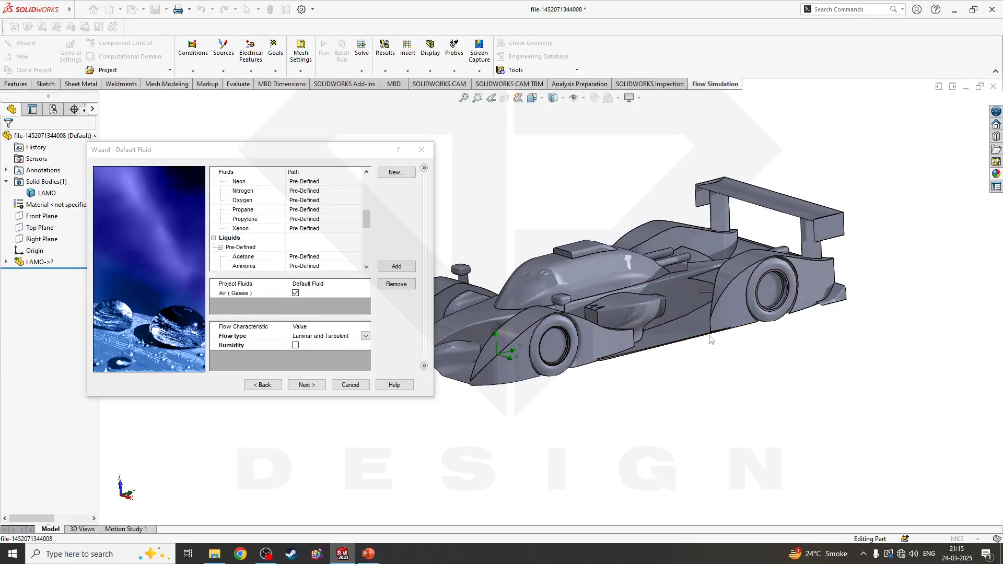
{"action": "left_click", "coordinate": [296, 346]}
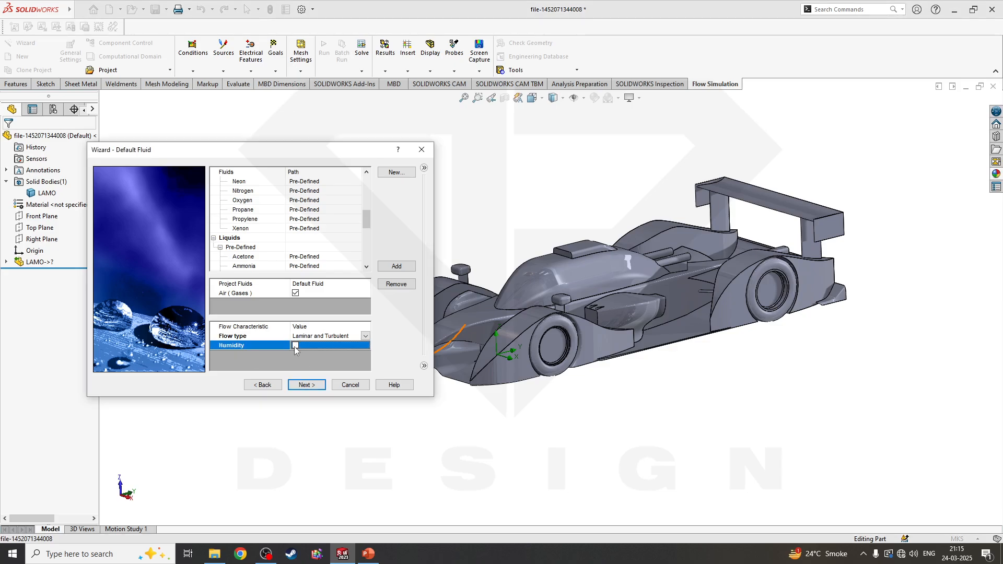
{"action": "left_click", "coordinate": [321, 387]}
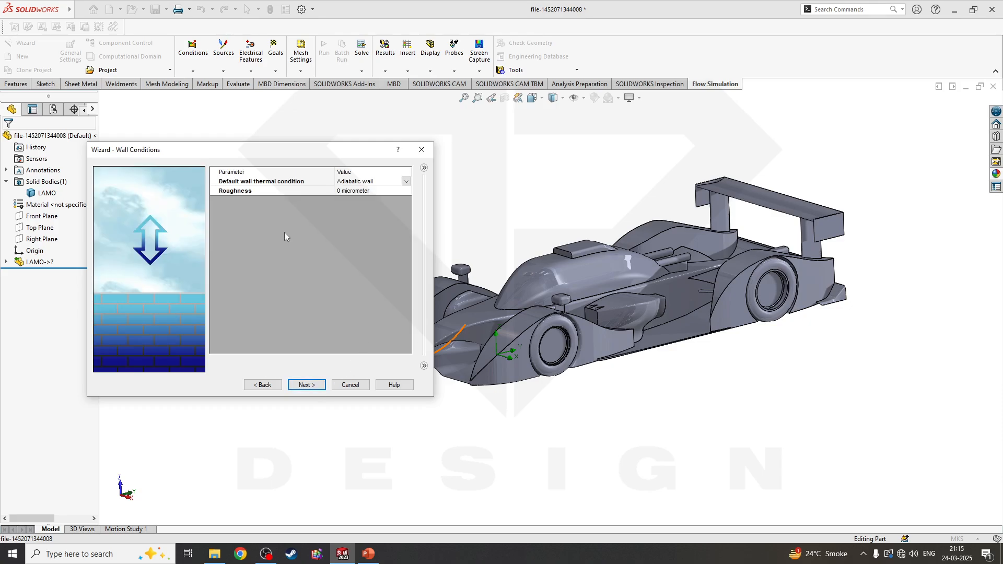
Keep the default wall thermal condition as Adiabatic wall with 0 micrometer roughness, and accept the wall conditions.
{"action": "left_click", "coordinate": [292, 196]}
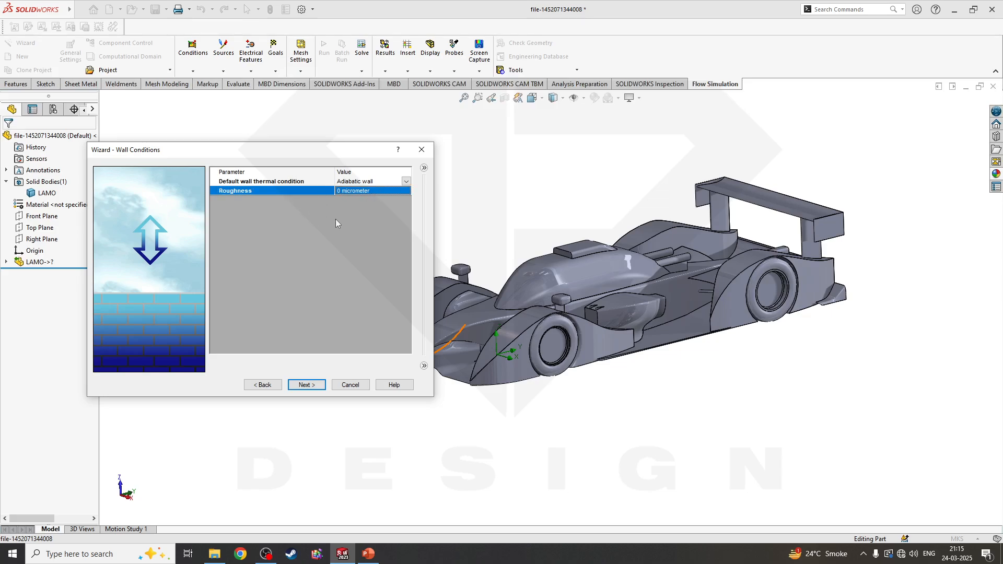
{"action": "scroll", "coordinate": [527, 287], "scroll_direction": "down", "scroll_amount": 5}
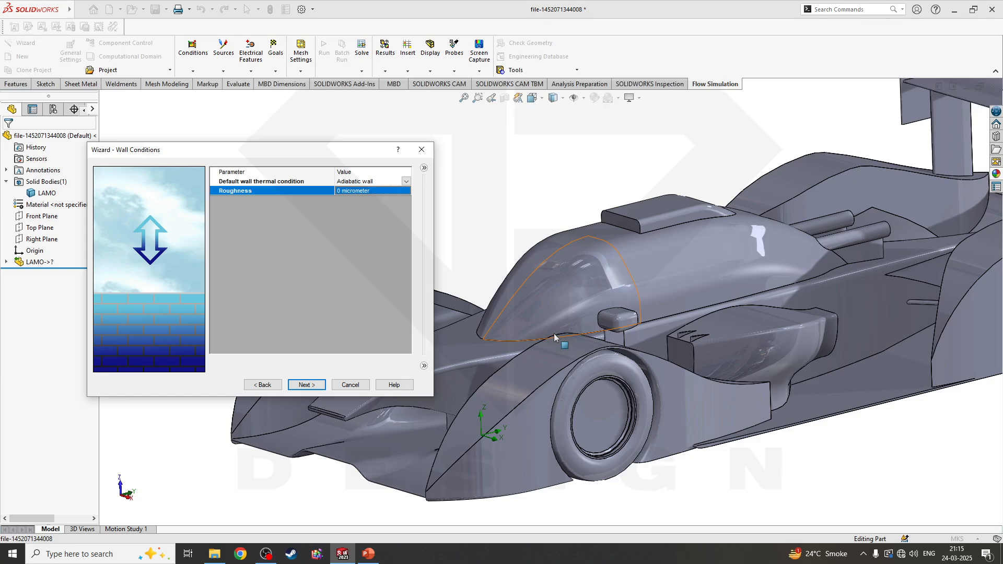
{"action": "left_click", "coordinate": [353, 184]}
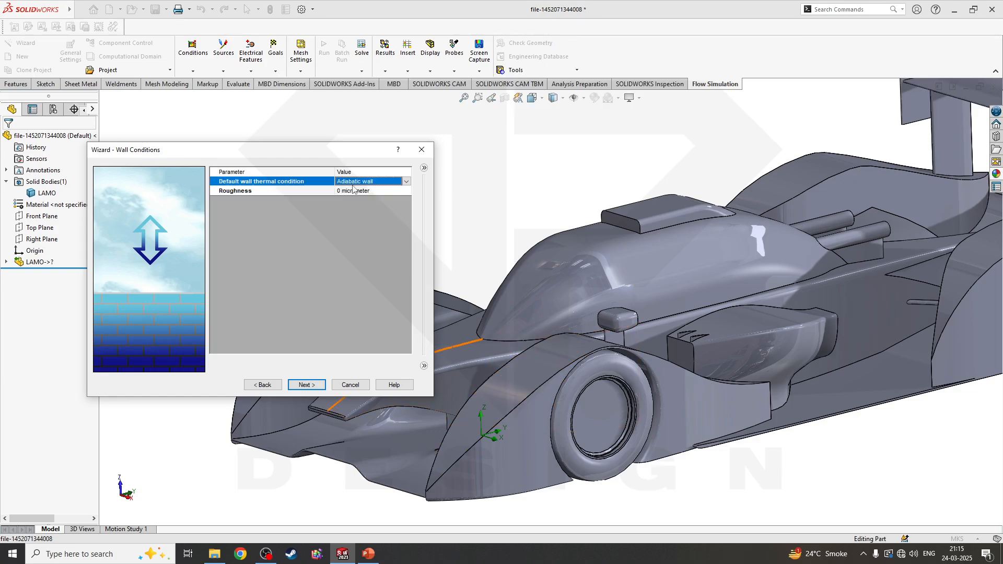
{"action": "left_click", "coordinate": [352, 191]}
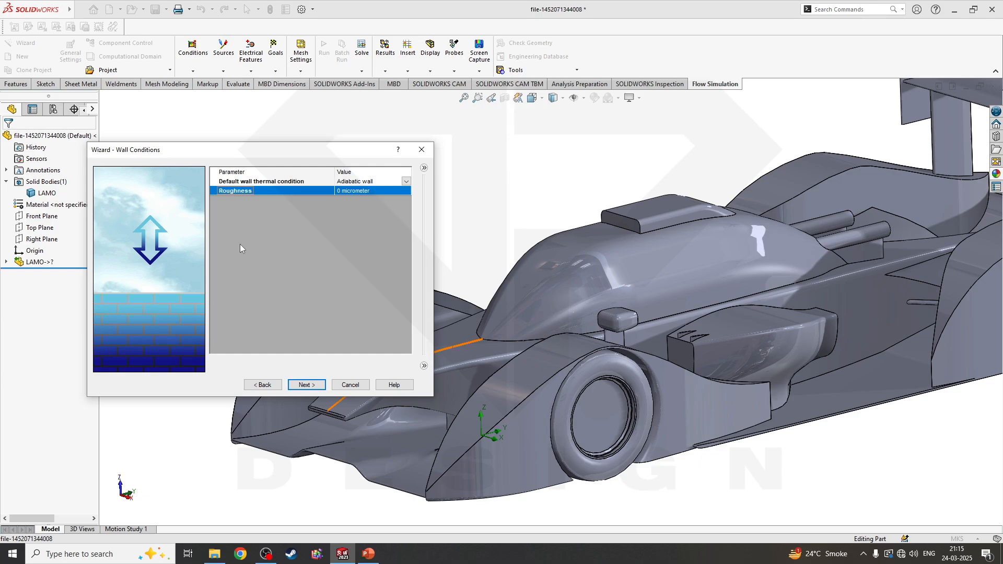
{"action": "left_click", "coordinate": [295, 184]}
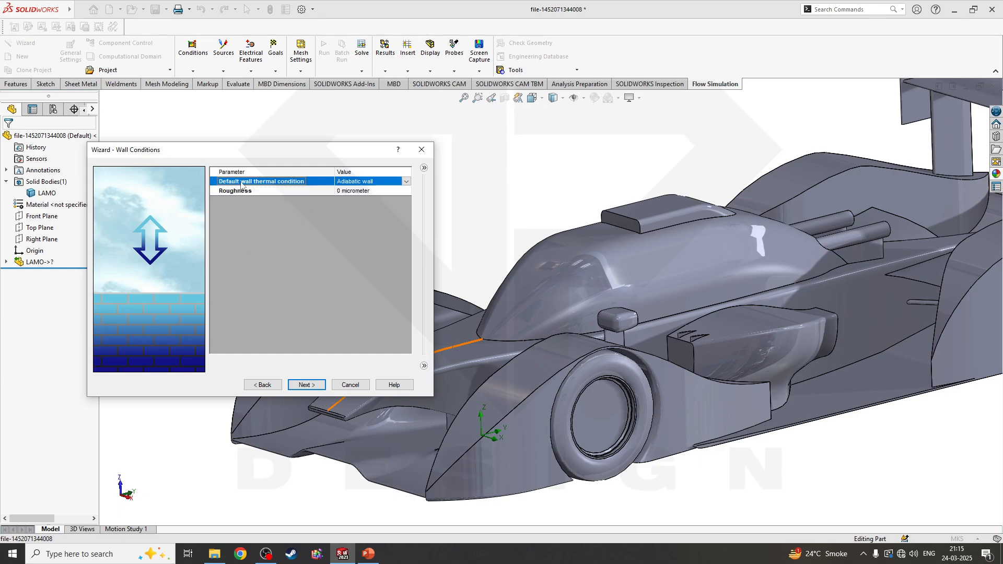
{"action": "left_click", "coordinate": [409, 182]}
{"action": "left_click", "coordinate": [409, 182]}
{"action": "left_click", "coordinate": [322, 385]}
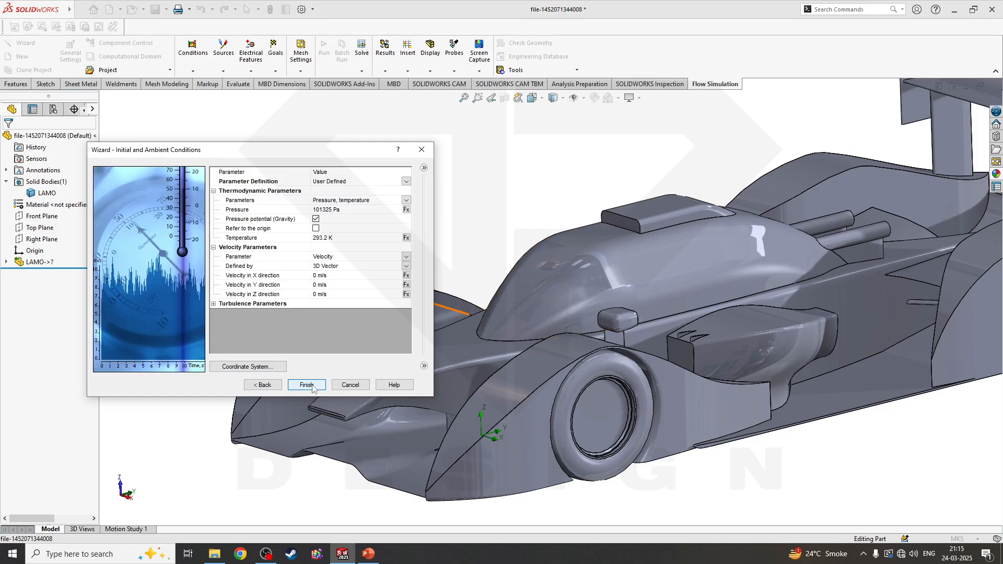
{"action": "scroll", "coordinate": [630, 268], "scroll_direction": "up", "scroll_amount": 6}
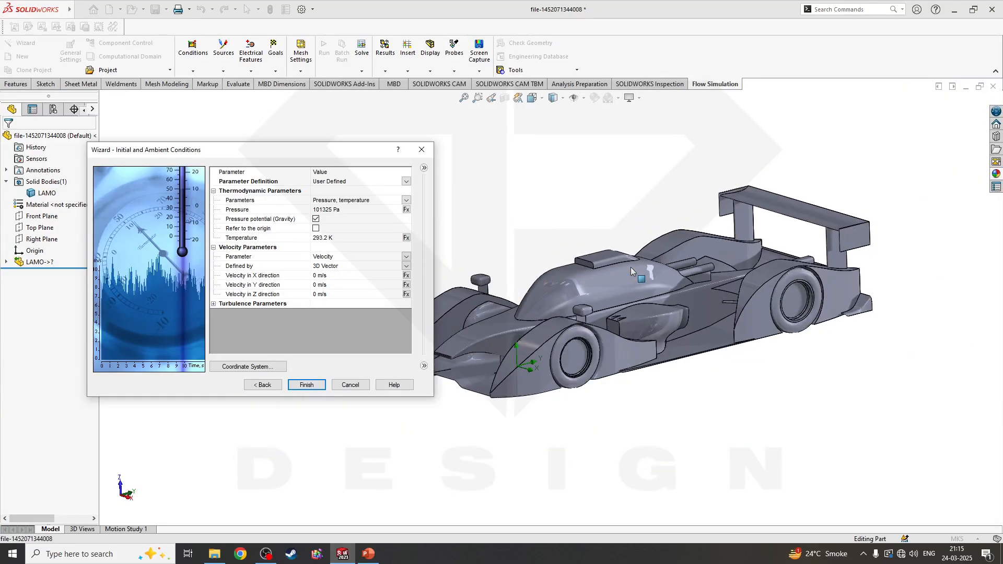
{"action": "scroll", "coordinate": [534, 278], "scroll_direction": "down", "scroll_amount": 2}
{"action": "scroll", "coordinate": [675, 318], "scroll_direction": "up", "scroll_amount": 1}
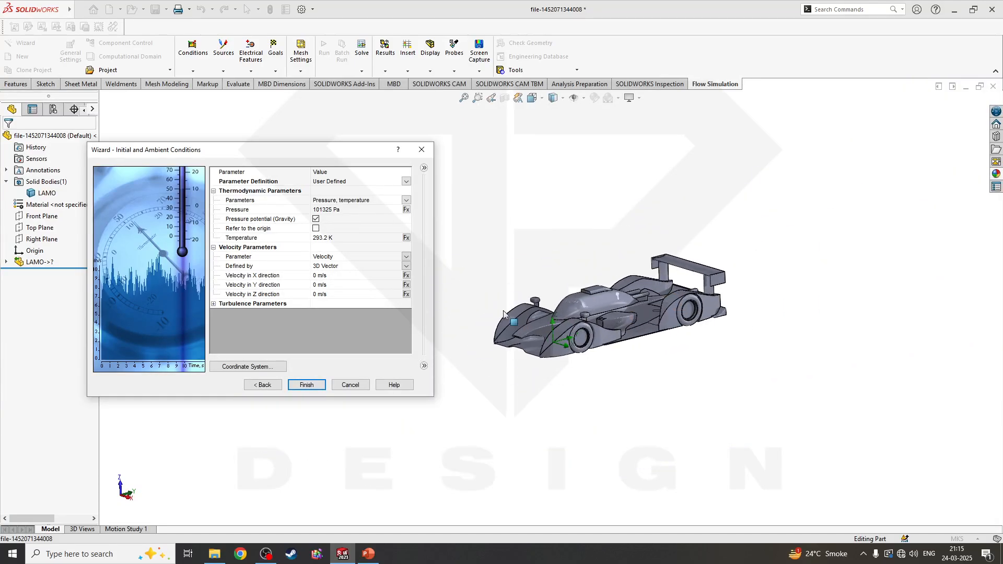
Review the ambient temperature and pressure in the initial conditions, keeping 293.2 K and 101325 Pa.
{"action": "left_click_drag", "start_coordinate": [270, 155], "coordinate": [255, 134]}
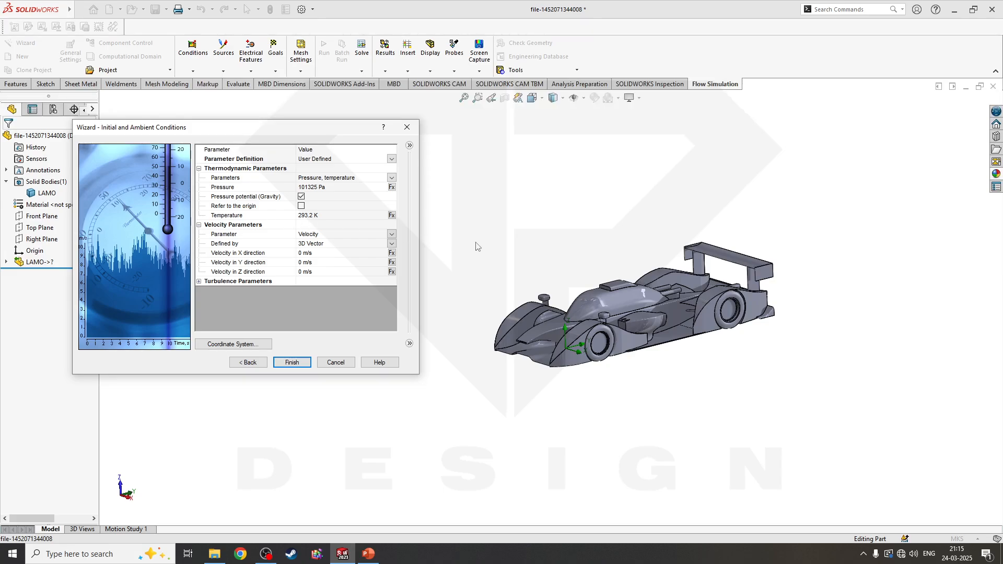
{"action": "left_click", "coordinate": [317, 216]}
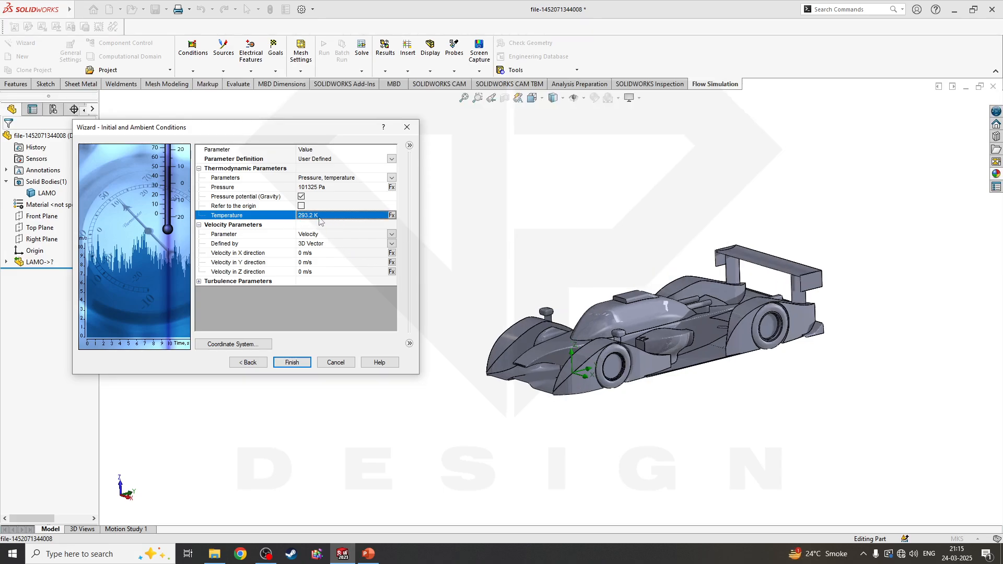
{"action": "left_click", "coordinate": [322, 189]}
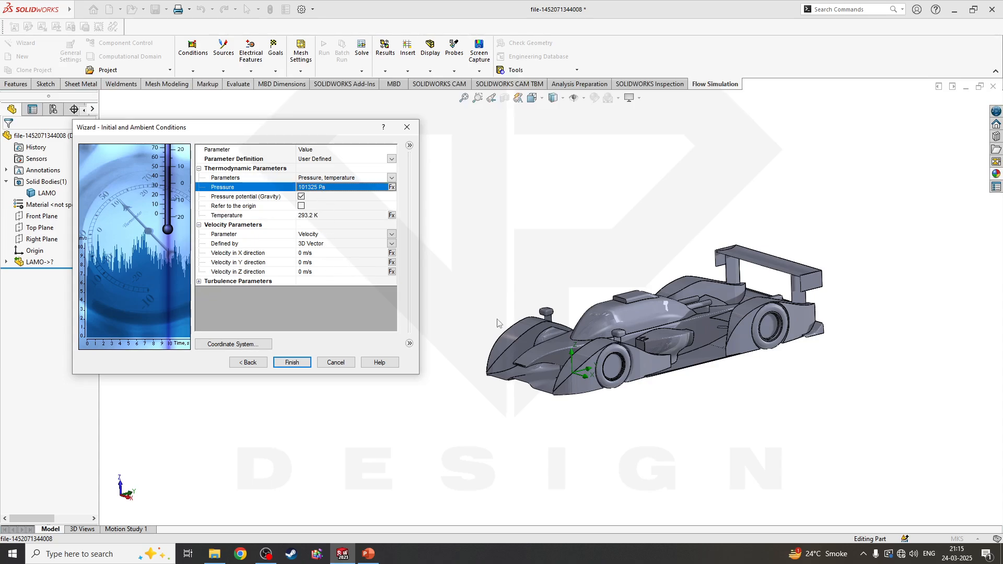
Work out the flow axis from the car's orientation and set the velocity in Y direction to 55.5555556 m/s.
{"action": "left_click", "coordinate": [352, 255]}
{"action": "scroll", "coordinate": [687, 312], "scroll_direction": "down", "scroll_amount": 2}
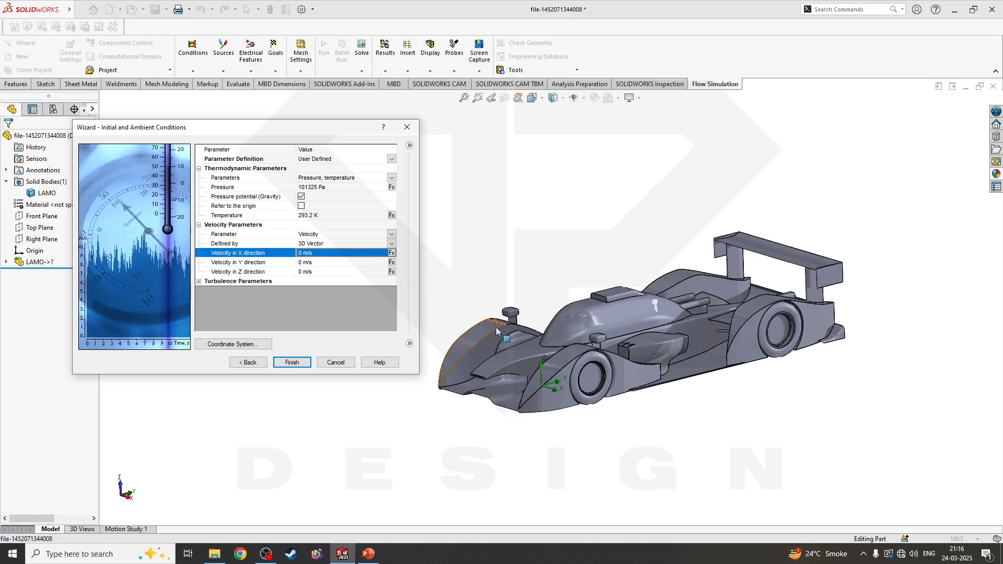
{"action": "scroll", "coordinate": [595, 387], "scroll_direction": "down", "scroll_amount": 2}
{"action": "scroll", "coordinate": [595, 387], "scroll_direction": "down", "scroll_amount": 2}
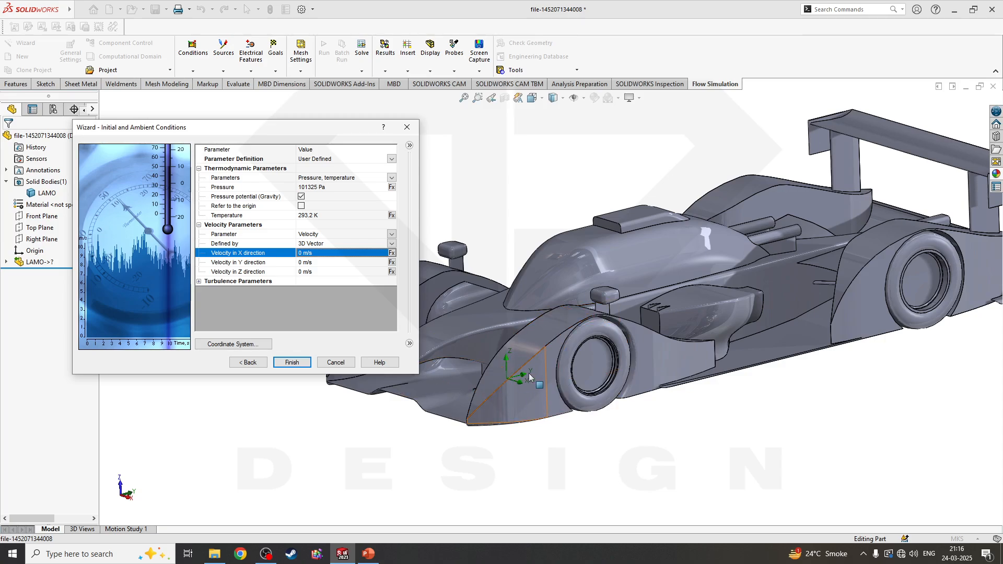
{"action": "mouse_move", "coordinate": [597, 364]}
{"action": "middle_mouse_down"}
{"action": "mouse_move", "coordinate": [626, 347]}
{"action": "mouse_move", "coordinate": [601, 360]}
{"action": "middle_mouse_up"}
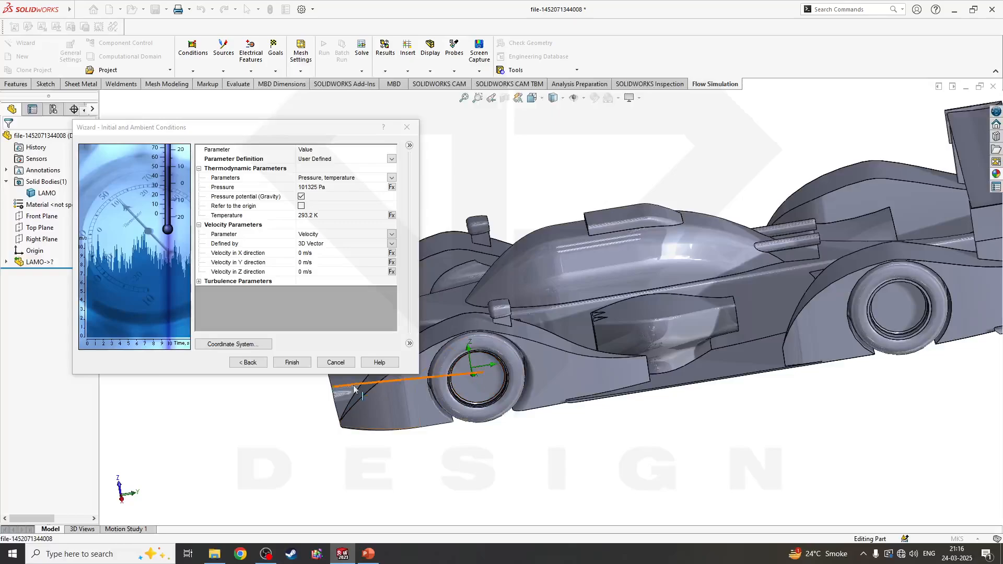
{"action": "scroll", "coordinate": [555, 381], "scroll_direction": "up", "scroll_amount": 3}
{"action": "middle_click_drag", "start_coordinate": [502, 356], "coordinate": [507, 351]}
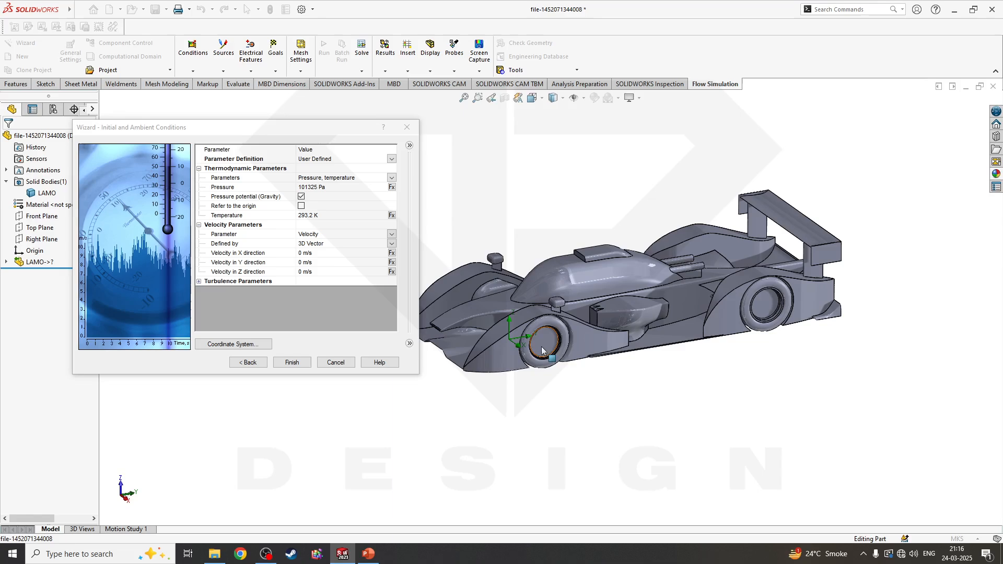
{"action": "left_click", "coordinate": [315, 263]}
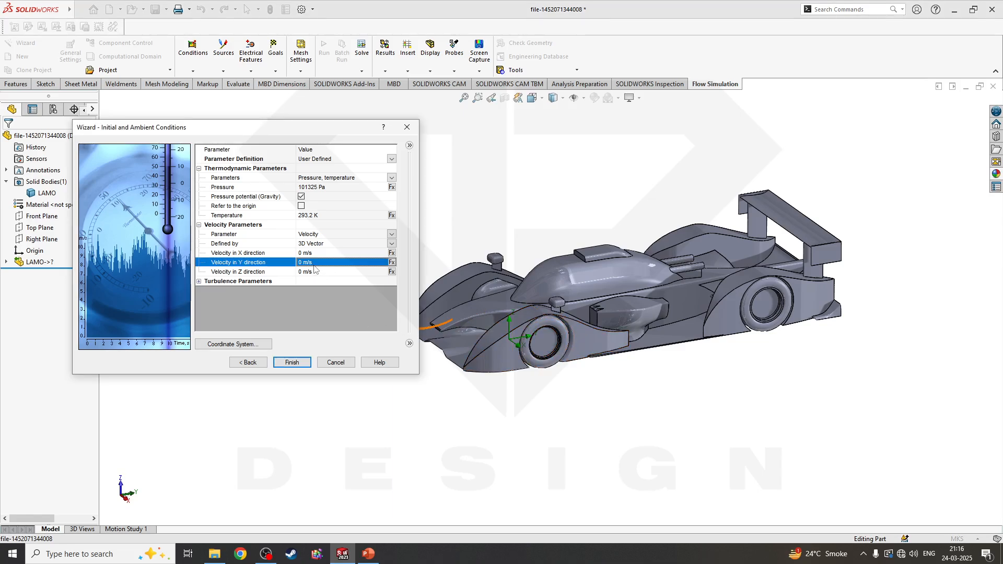
{"action": "left_click", "coordinate": [314, 263]}
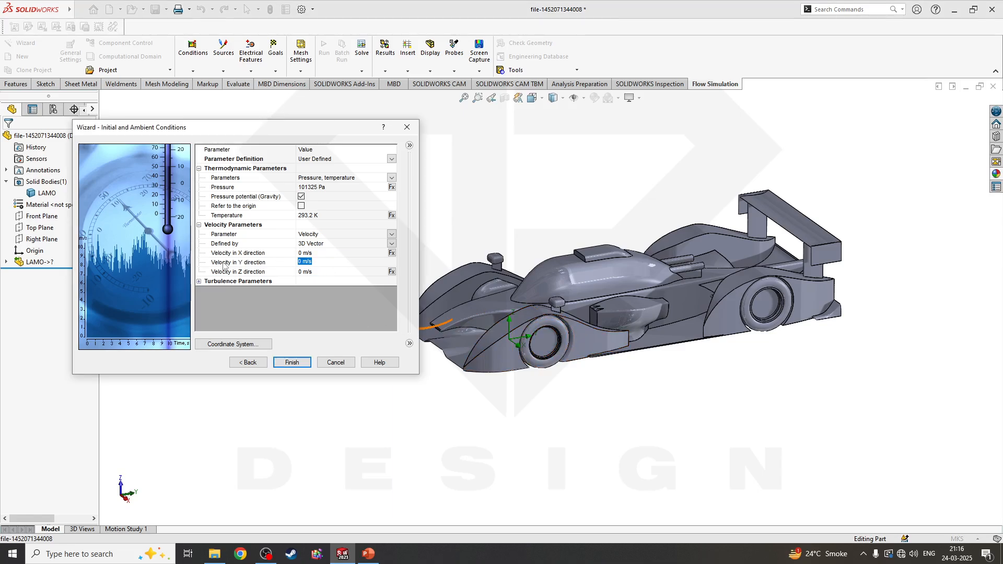
{"action": "type", "text": "20"}
{"action": "left_click", "coordinate": [224, 265]}
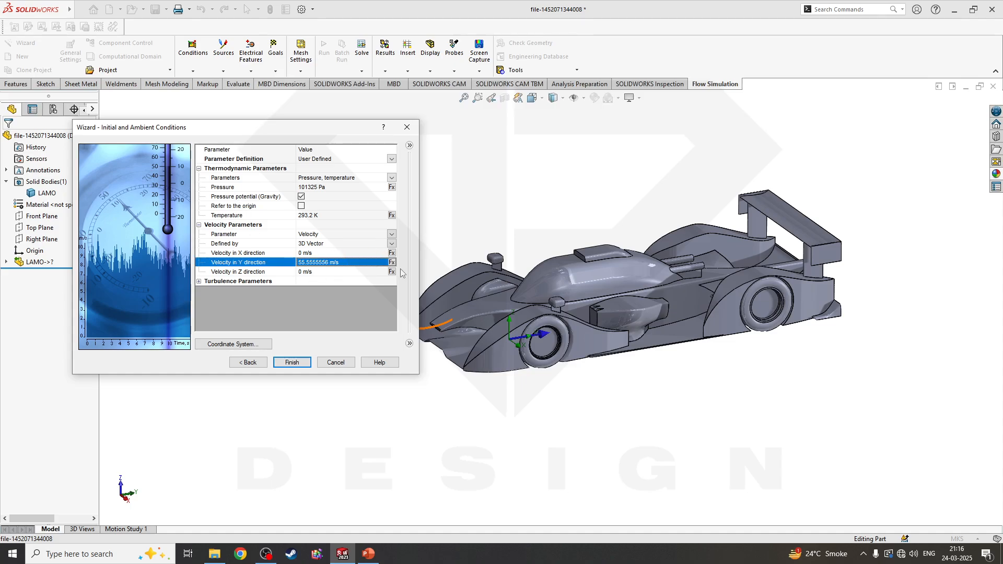
Keep the turbulence parameters defined by Turbulence intensity and length, and finish the project wizard.
{"action": "left_click", "coordinate": [199, 281]}
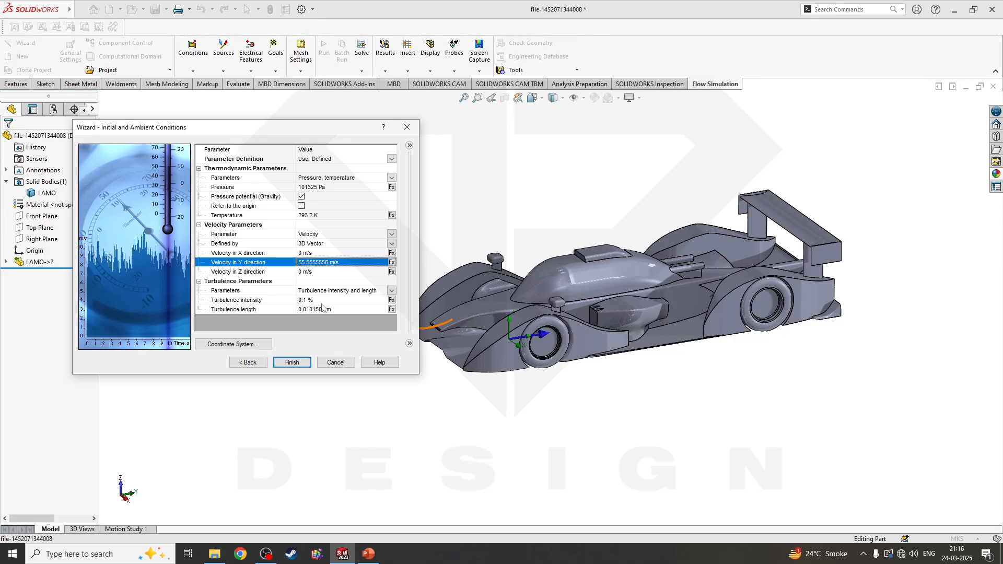
{"action": "left_click", "coordinate": [392, 291]}
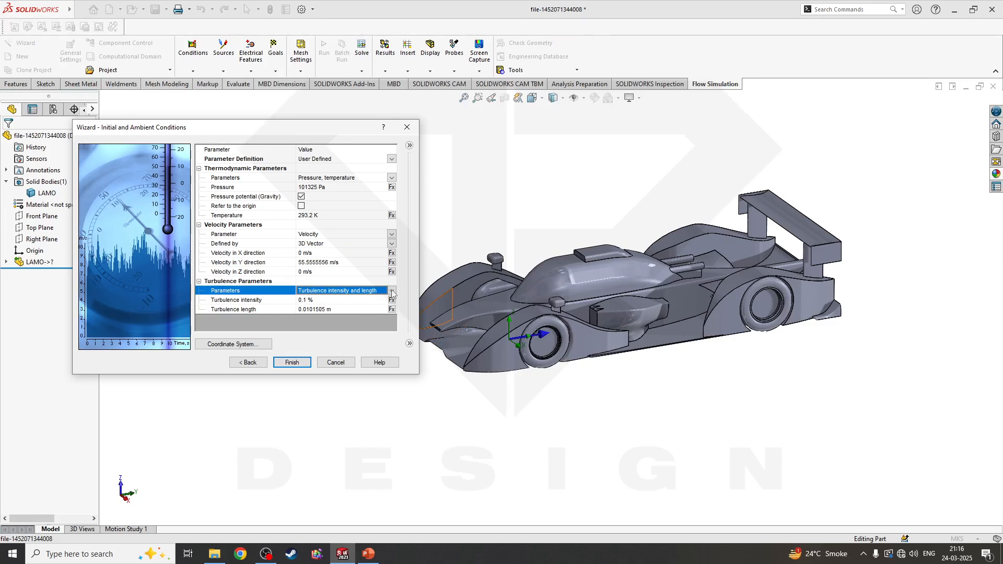
{"action": "left_click", "coordinate": [392, 291]}
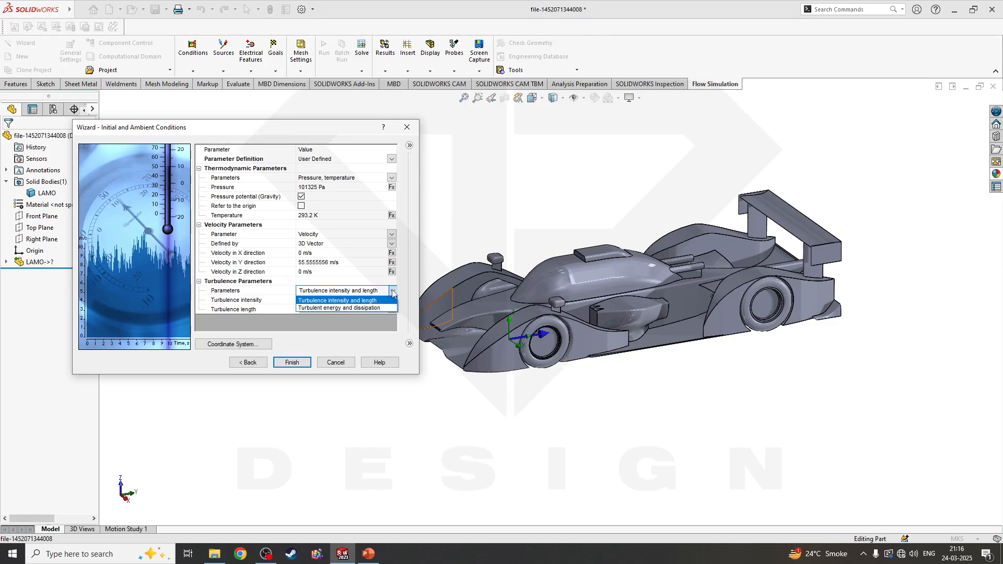
{"action": "left_click", "coordinate": [363, 302]}
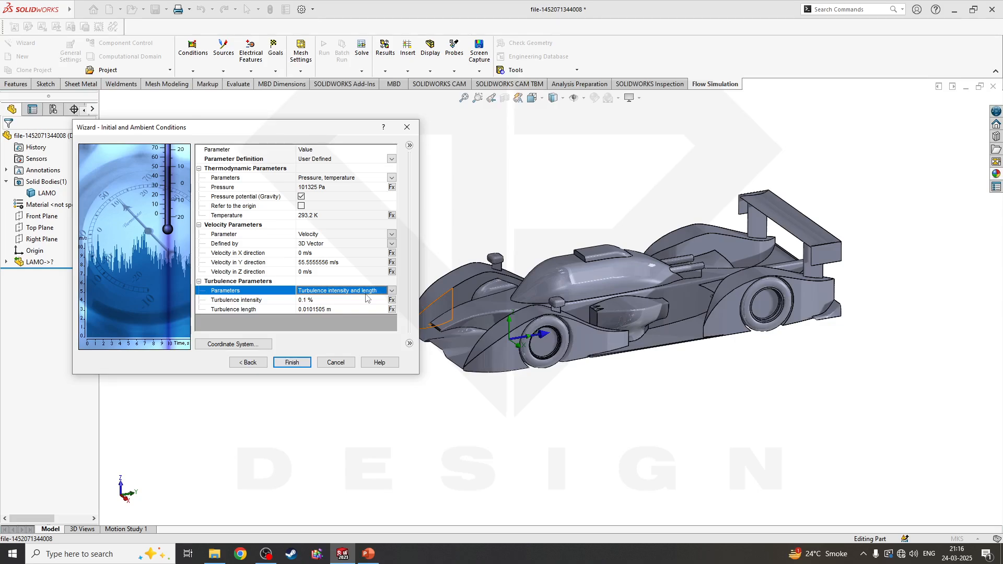
{"action": "scroll", "coordinate": [479, 266], "scroll_direction": "down", "scroll_amount": 2}
{"action": "middle_click_drag", "start_coordinate": [541, 297], "coordinate": [562, 291]}
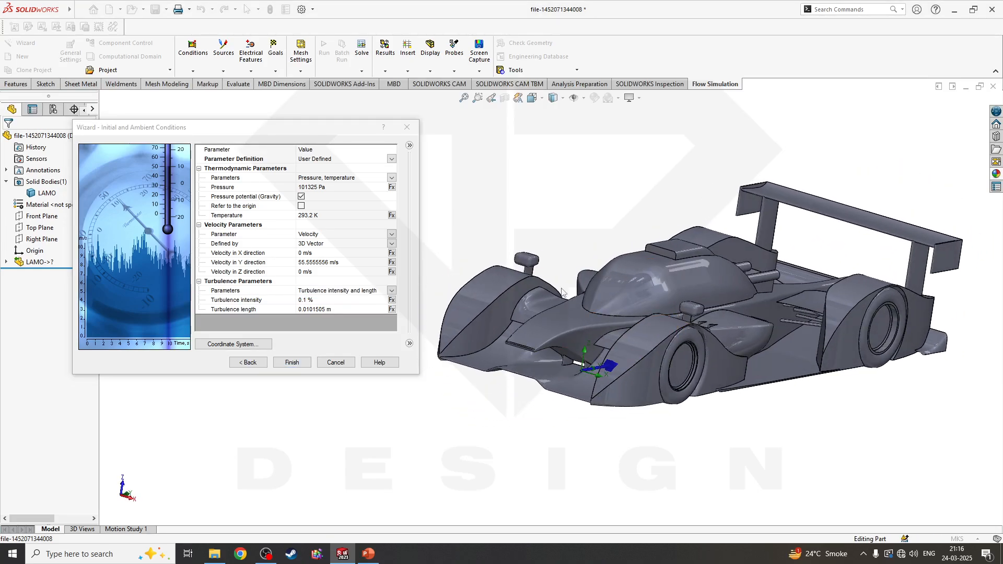
{"action": "left_click", "coordinate": [391, 159]}
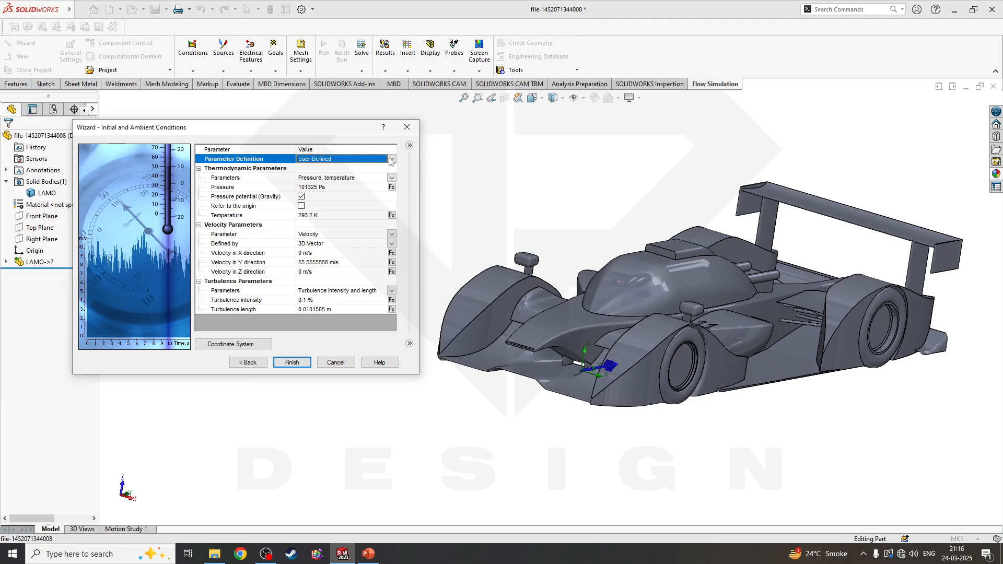
{"action": "left_click", "coordinate": [288, 362]}
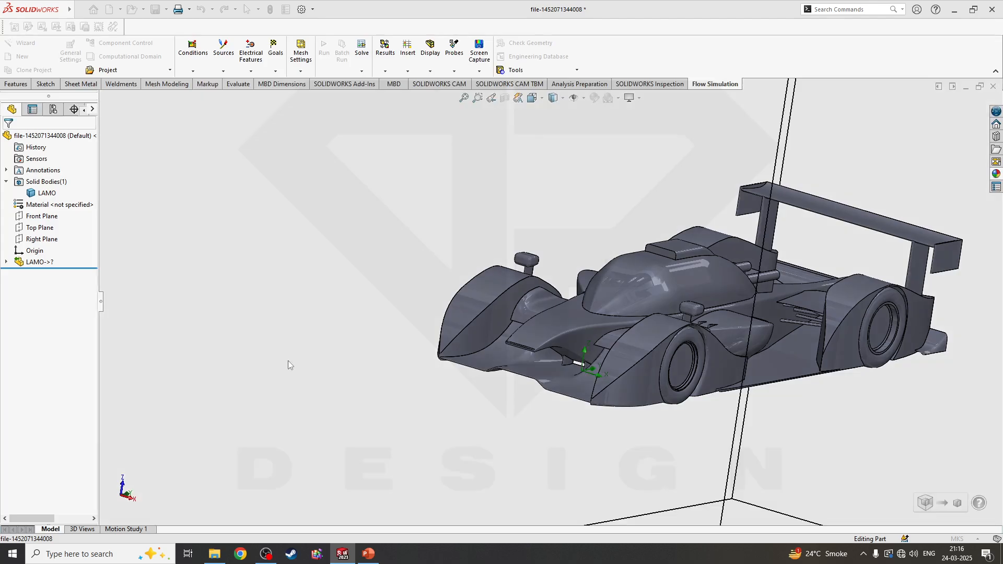
Fit the whole computational domain in view and open the LEMANS_CFD project's analysis tree.
{"action": "key", "text": "f"}
{"action": "middle_click_drag", "start_coordinate": [454, 328], "coordinate": [538, 342]}
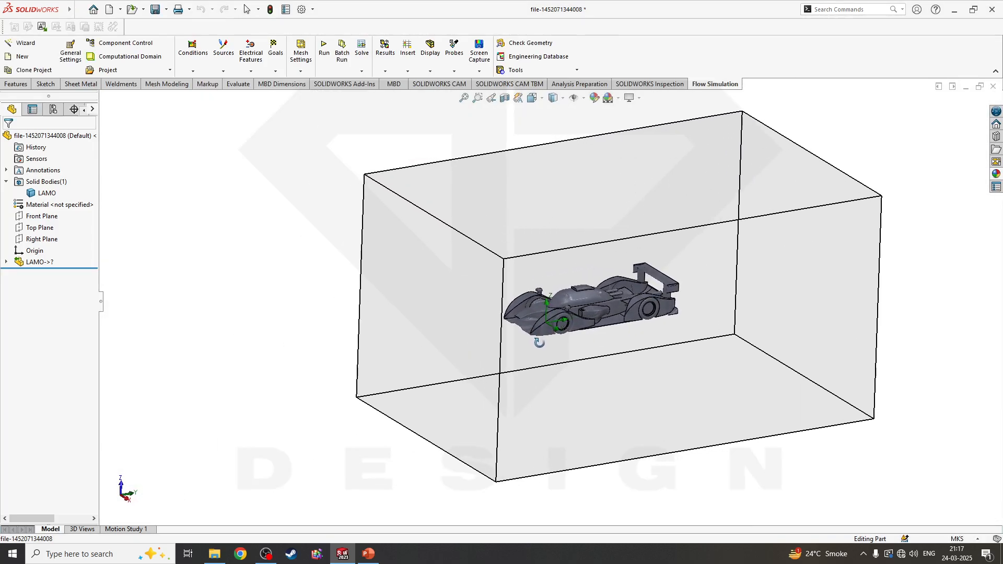
{"action": "left_click", "coordinate": [93, 109]}
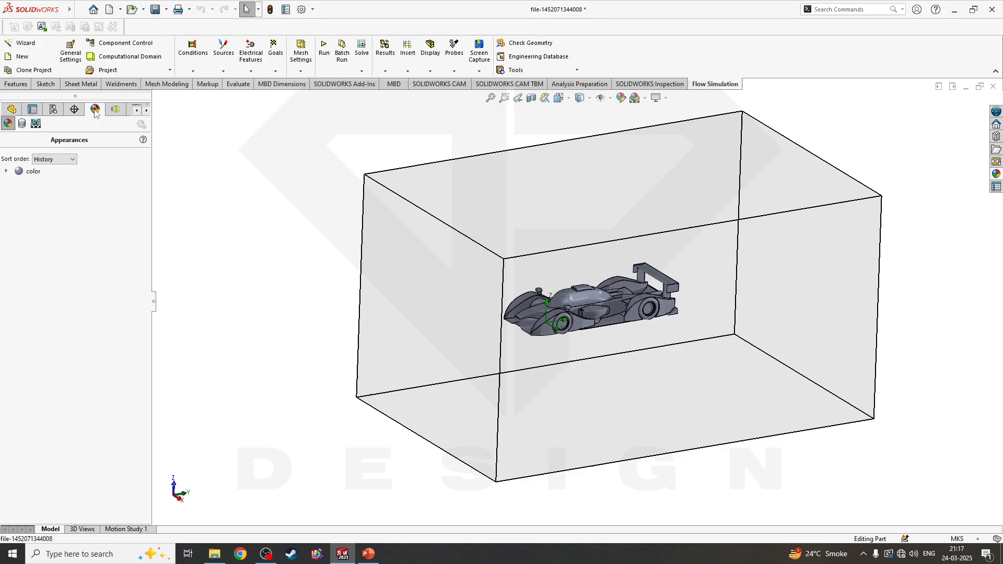
{"action": "left_click", "coordinate": [116, 110]}
{"action": "middle_click_drag", "start_coordinate": [518, 315], "coordinate": [447, 405]}
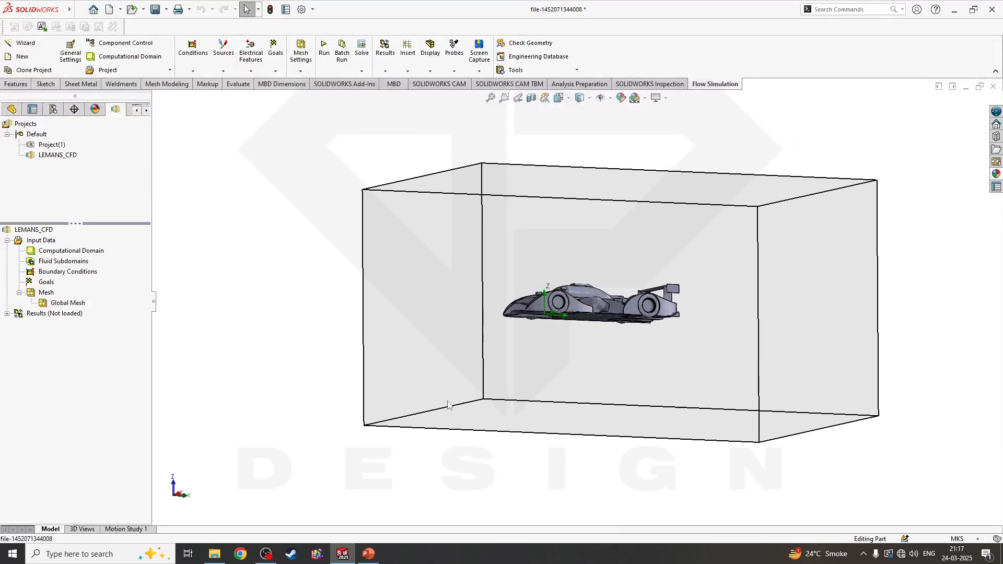
In a side view, raise the computational domain's lower Z boundary to just below the car's wheels.
{"action": "left_click", "coordinate": [54, 253]}
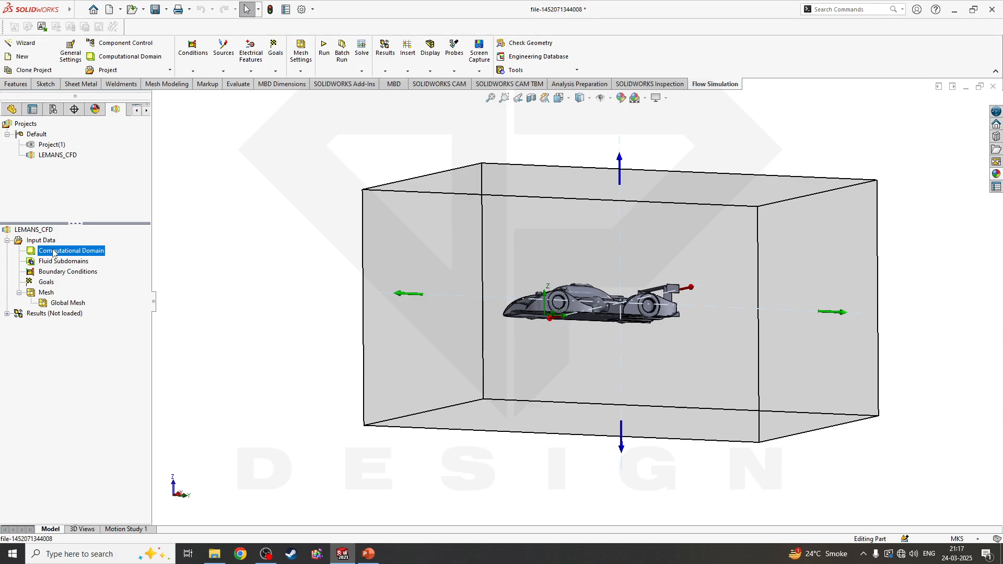
{"action": "left_click", "coordinate": [302, 314]}
{"action": "key", "text": "space"}
{"action": "left_click", "coordinate": [381, 361]}
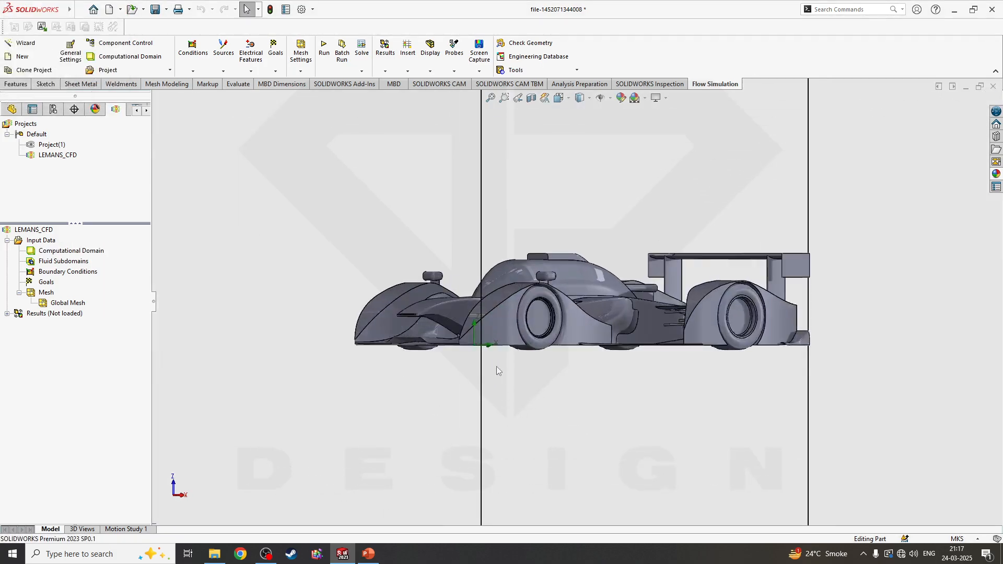
{"action": "key", "text": "space"}
{"action": "left_click", "coordinate": [540, 378]}
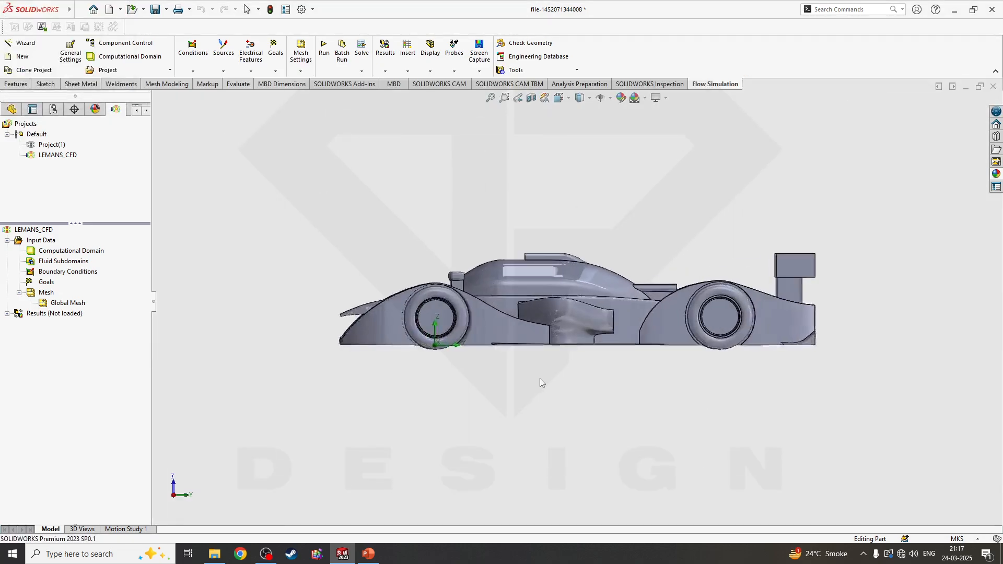
{"action": "left_click", "coordinate": [66, 252]}
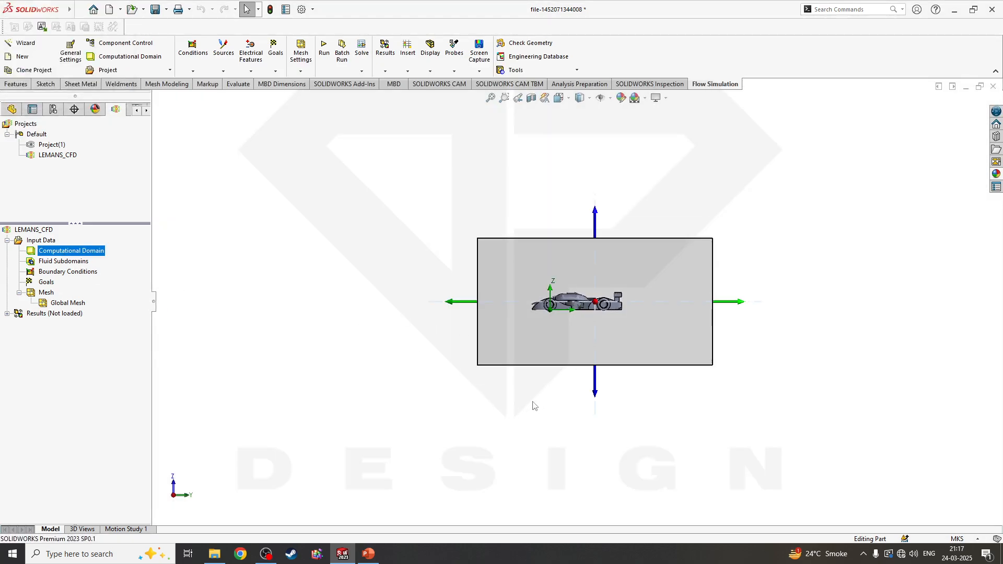
{"action": "left_click_drag", "start_coordinate": [595, 401], "coordinate": [596, 350]}
Extend the computational domain behind the car to a Y max of about 18 m, keeping the Y min and Z max limits.
{"action": "mouse_move", "coordinate": [447, 279]}
{"action": "left_mouse_down"}
{"action": "mouse_move", "coordinate": [479, 286]}
{"action": "mouse_move", "coordinate": [453, 285]}
{"action": "left_mouse_up"}
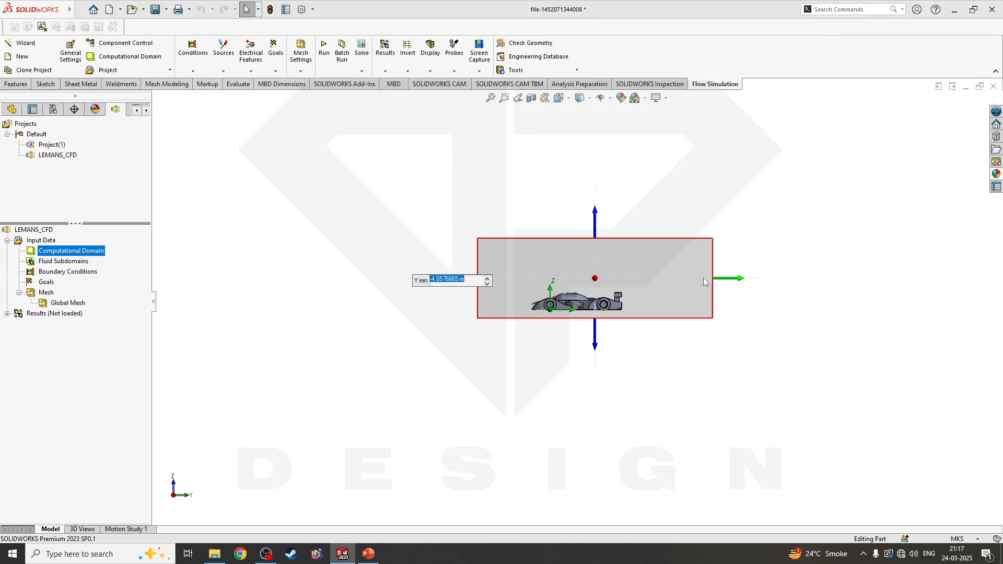
{"action": "left_click_drag", "start_coordinate": [737, 282], "coordinate": [898, 280]}
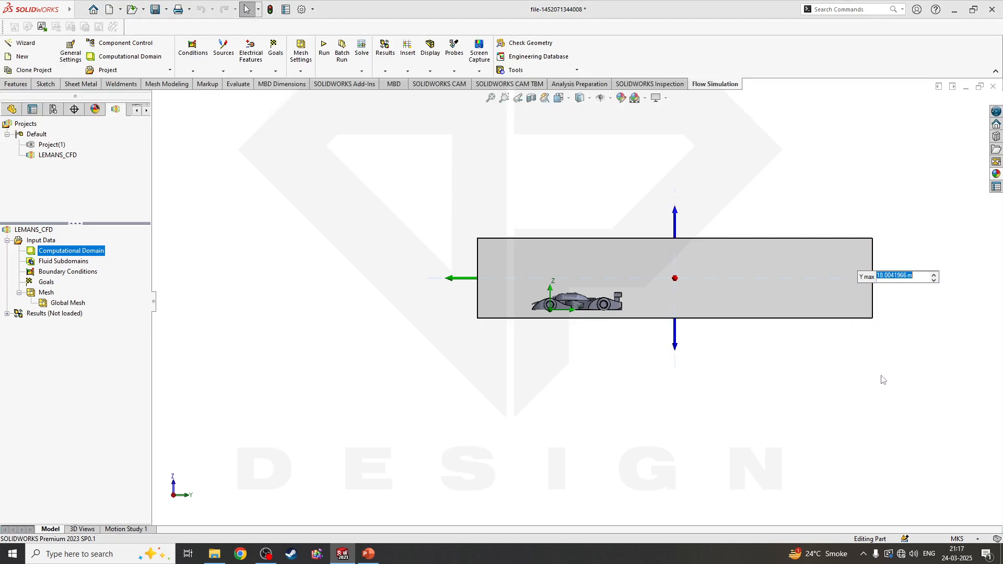
{"action": "left_click", "coordinate": [676, 210]}
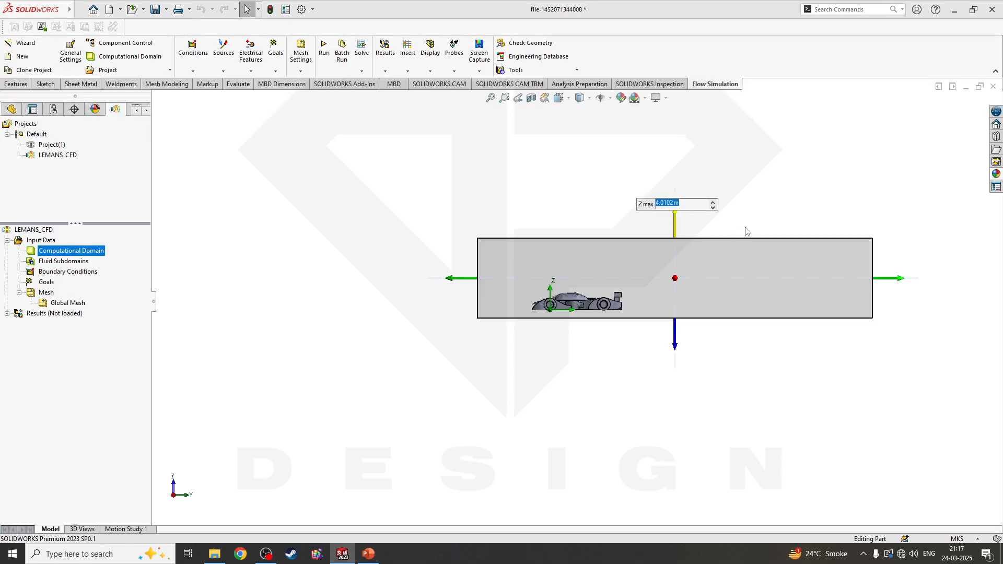
{"action": "left_click", "coordinate": [767, 209]}
Examine the computational domain's X extent from the front of the car and its overall proportions in an angled view.
{"action": "middle_click_drag", "start_coordinate": [619, 279], "coordinate": [724, 291]}
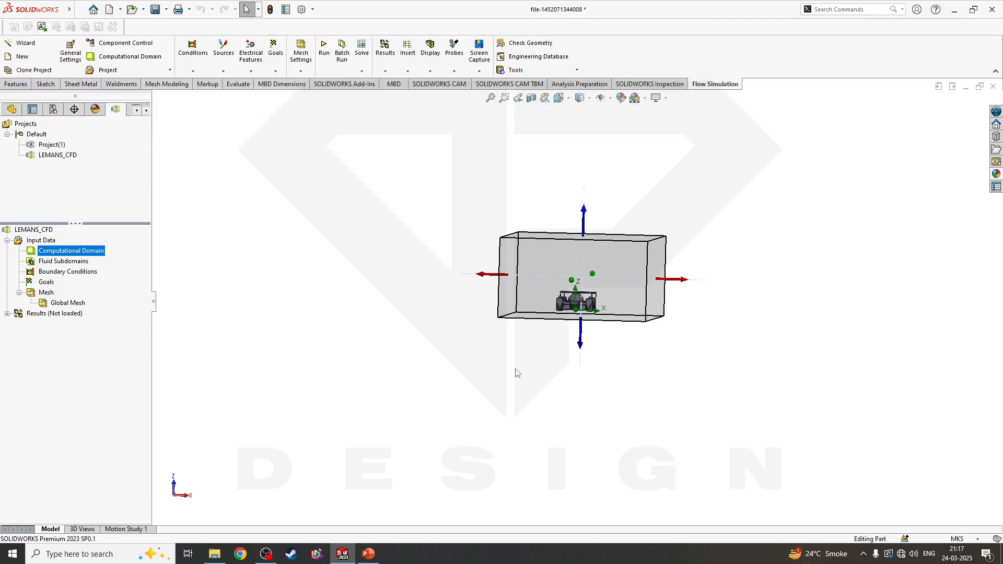
{"action": "key", "text": "space"}
{"action": "left_click", "coordinate": [433, 428]}
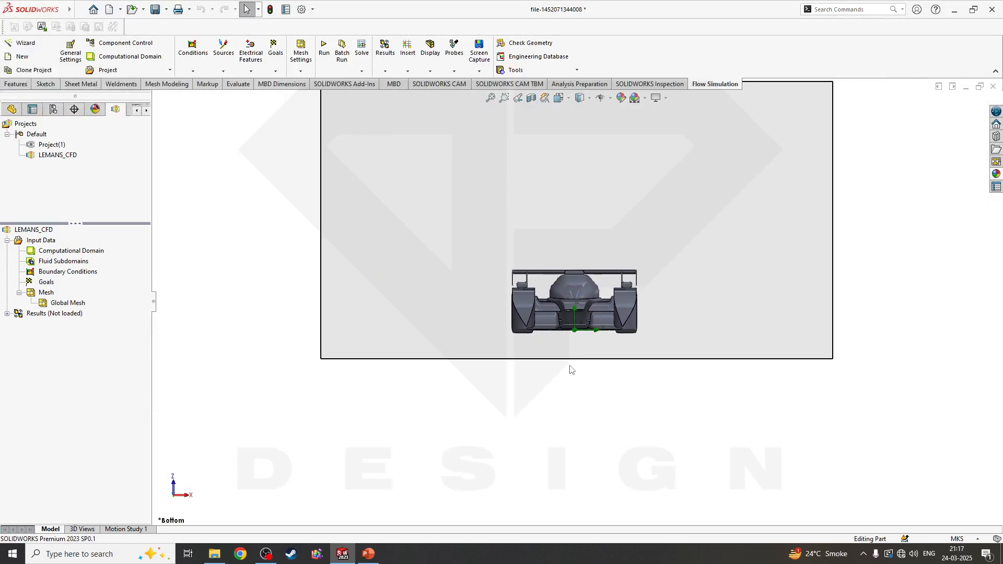
{"action": "left_click", "coordinate": [97, 251]}
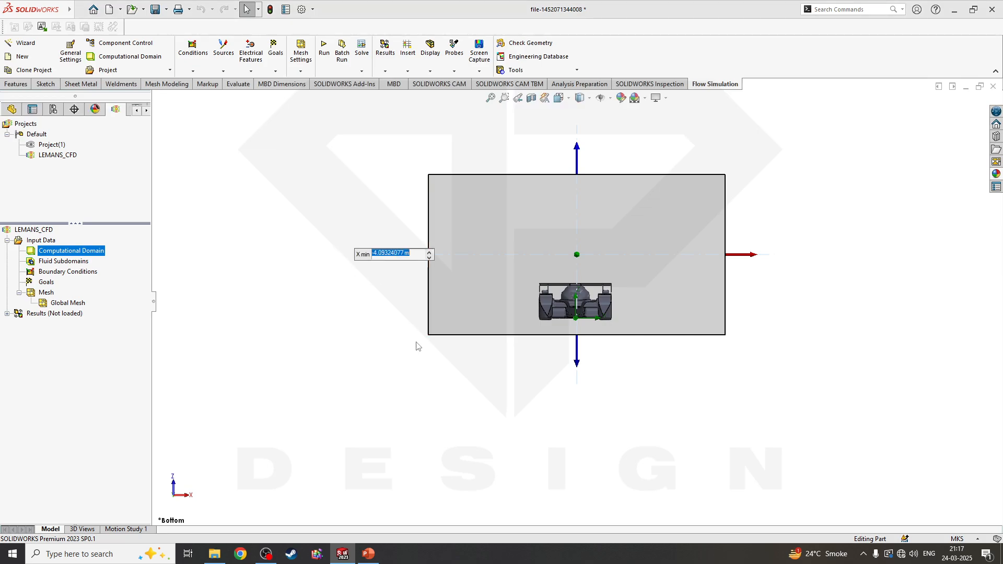
{"action": "middle_click_drag", "start_coordinate": [414, 347], "coordinate": [535, 419]}
{"action": "left_click", "coordinate": [622, 449]}
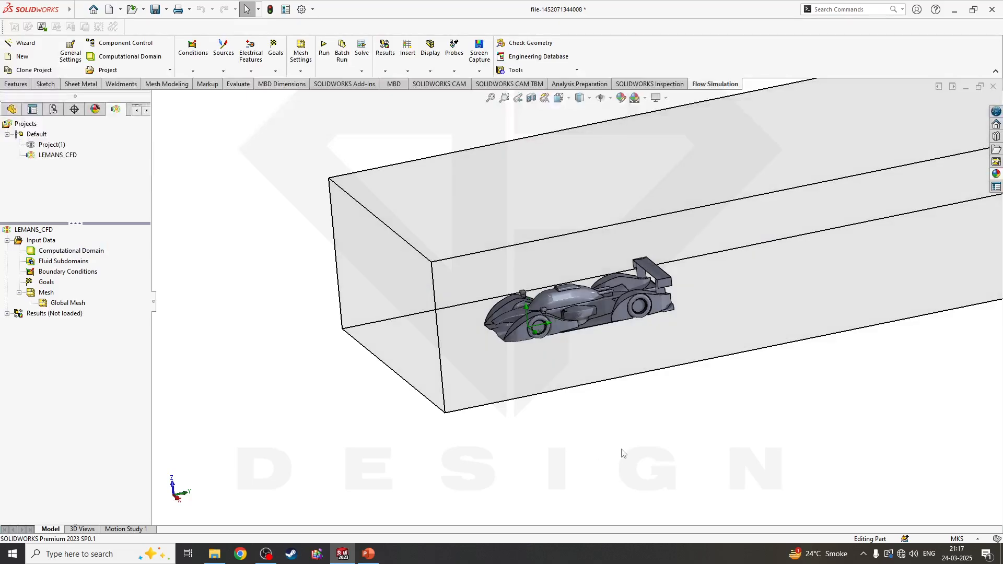
{"action": "scroll", "coordinate": [624, 432], "scroll_direction": "up", "scroll_amount": 3}
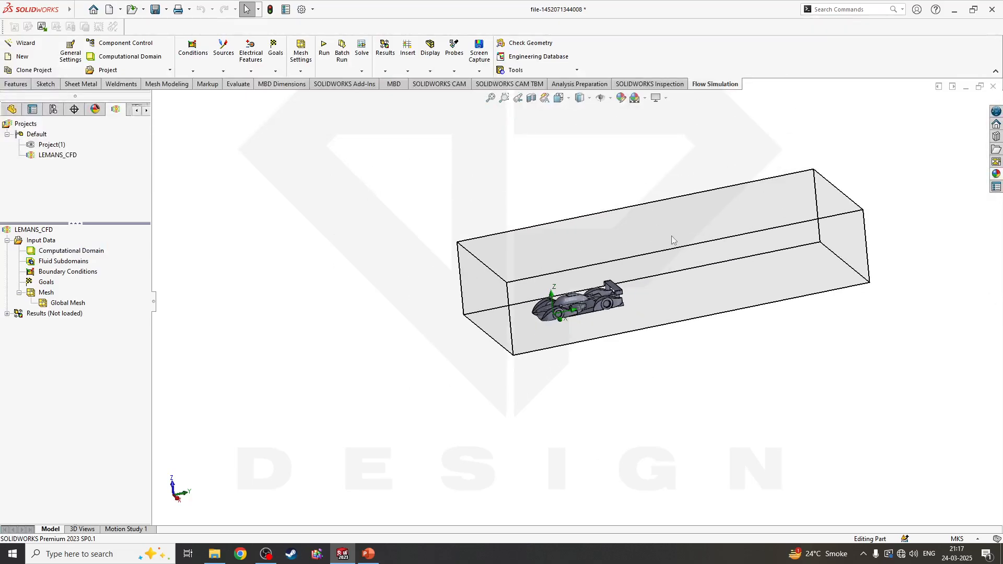
{"action": "scroll", "coordinate": [735, 245], "scroll_direction": "down", "scroll_amount": 3}
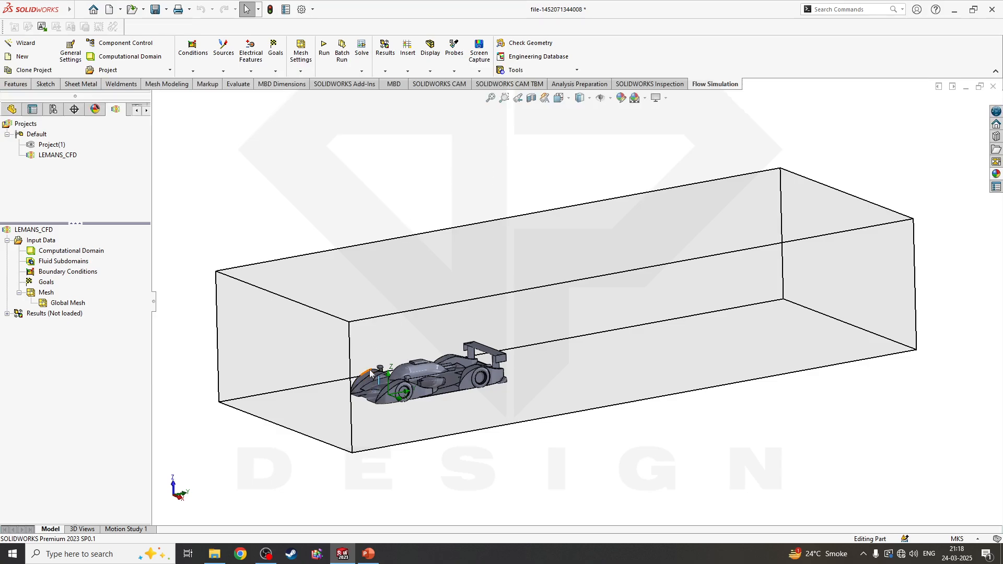
{"action": "scroll", "coordinate": [403, 358], "scroll_direction": "down", "scroll_amount": 2}
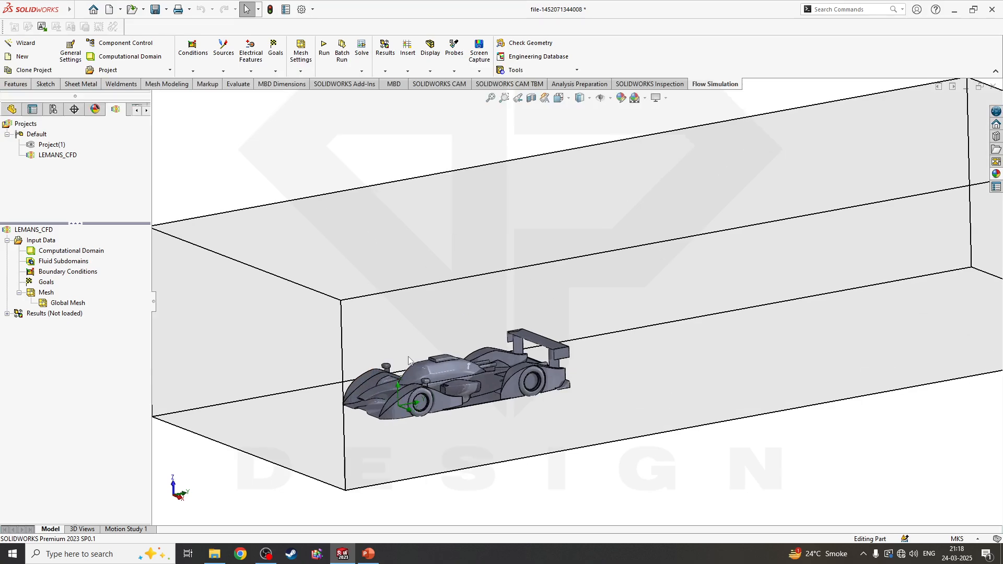
Save the car part file with the resized computational domain.
{"action": "right_click", "coordinate": [50, 287]}
{"action": "left_click", "coordinate": [210, 166]}
{"action": "key", "text": "ctrl+s"}
Start defining global goals for the LEMANS_CFD project and widen the side pane so the parameter names show in full.
{"action": "right_click", "coordinate": [51, 285]}
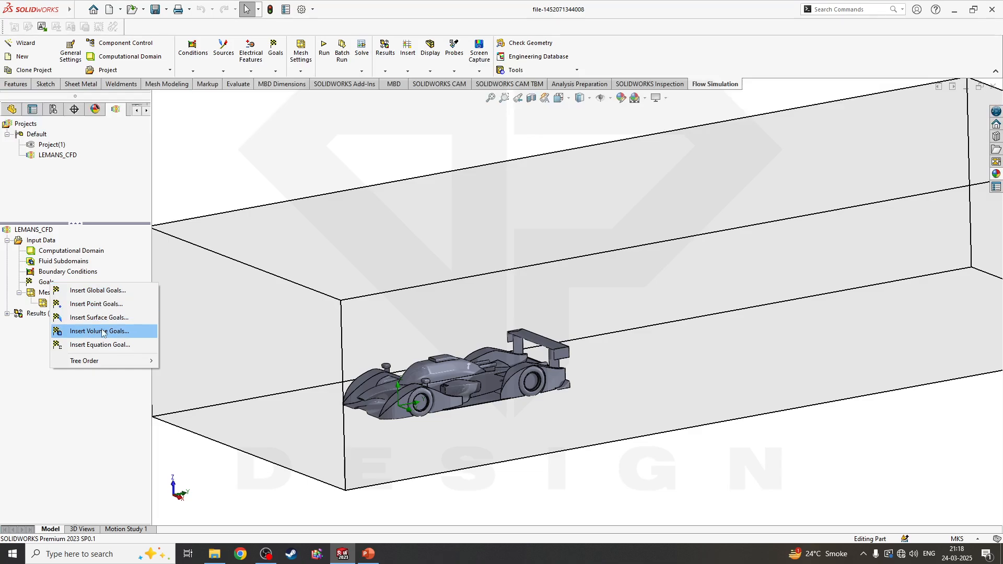
{"action": "left_click", "coordinate": [112, 290]}
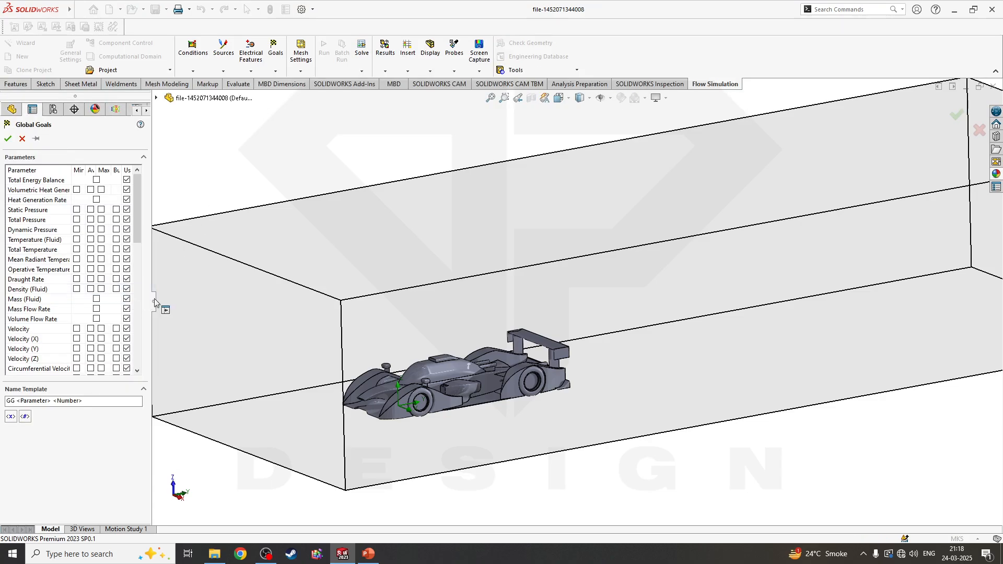
{"action": "left_click_drag", "start_coordinate": [155, 302], "coordinate": [263, 294]}
{"action": "key", "text": "f"}
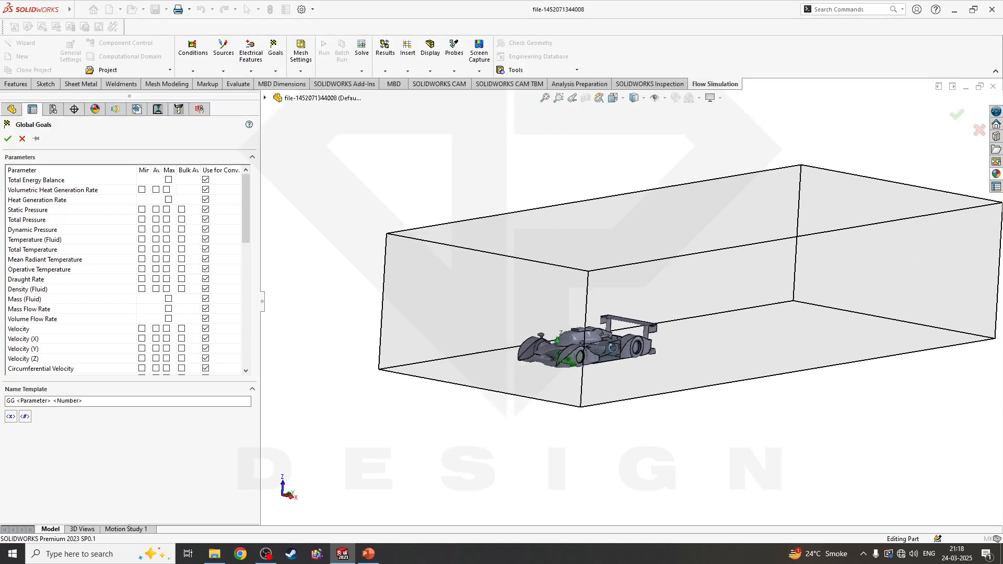
{"action": "middle_click_drag", "start_coordinate": [611, 347], "coordinate": [544, 380]}
{"action": "scroll", "coordinate": [564, 380], "scroll_direction": "down", "scroll_amount": 3}
{"action": "scroll", "coordinate": [574, 365], "scroll_direction": "up", "scroll_amount": 1}
{"action": "middle_click_drag", "start_coordinate": [577, 329], "coordinate": [598, 327]}
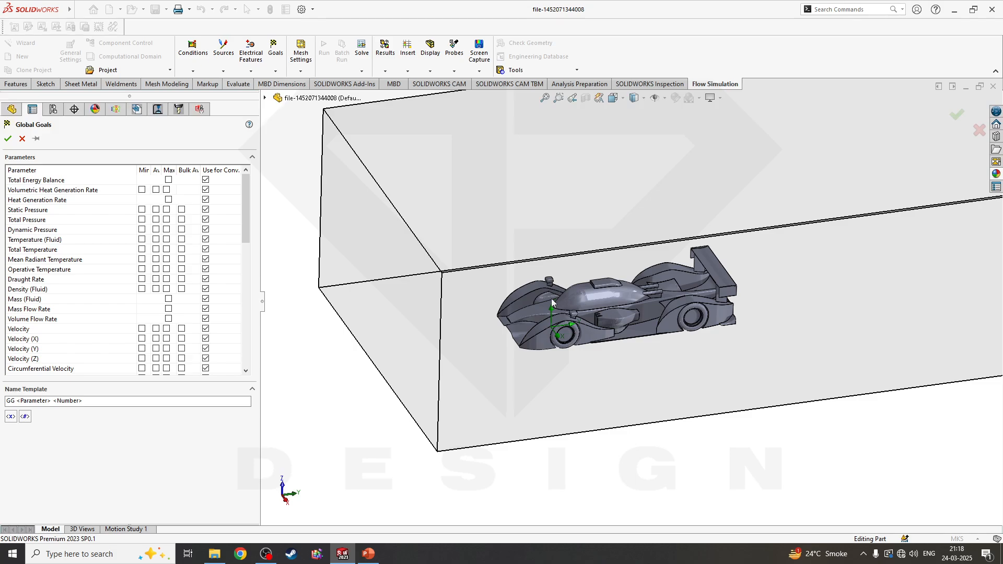
{"action": "middle_click_drag", "start_coordinate": [531, 345], "coordinate": [563, 367]}
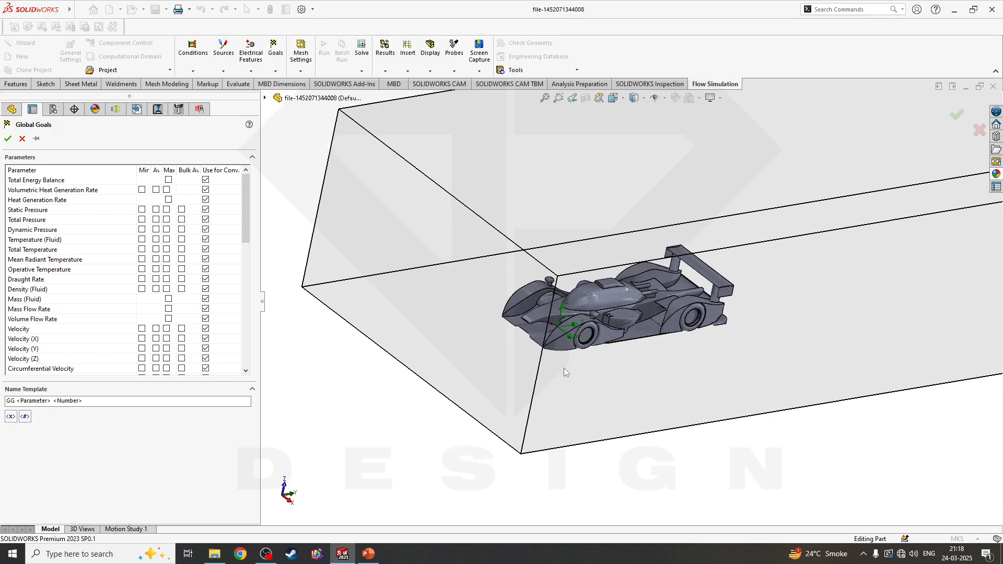
Examine the global goal parameters for normal force and force components, comparing their directions with the car's axes.
{"action": "scroll", "coordinate": [78, 349], "scroll_direction": "down", "scroll_amount": 15}
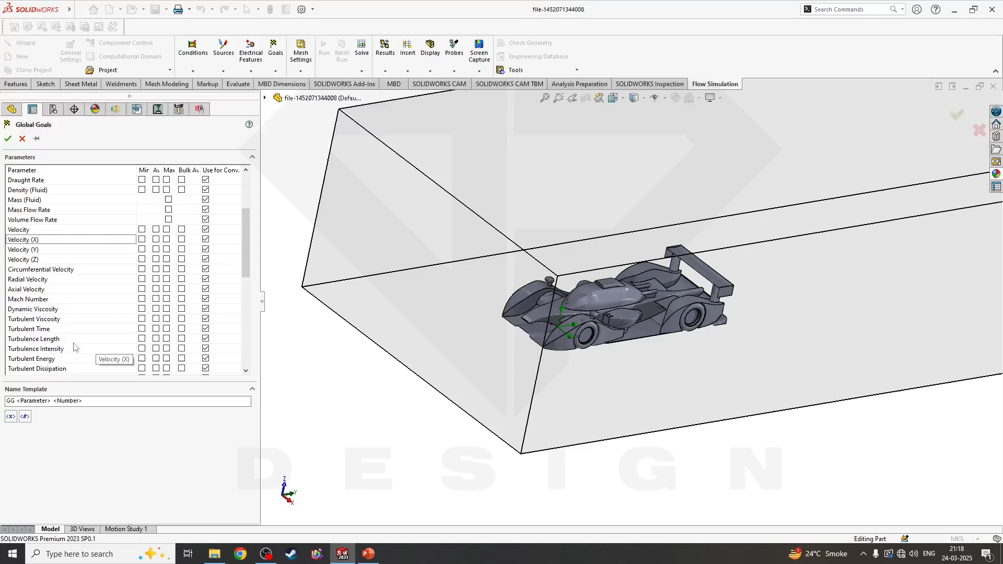
{"action": "scroll", "coordinate": [76, 347], "scroll_direction": "down", "scroll_amount": 2}
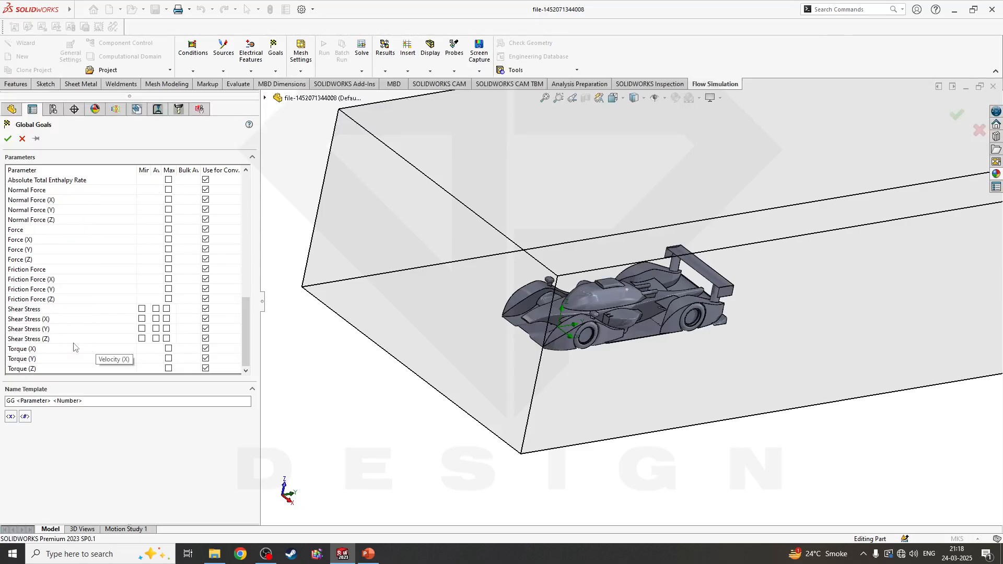
{"action": "scroll", "coordinate": [78, 345], "scroll_direction": "up", "scroll_amount": 4}
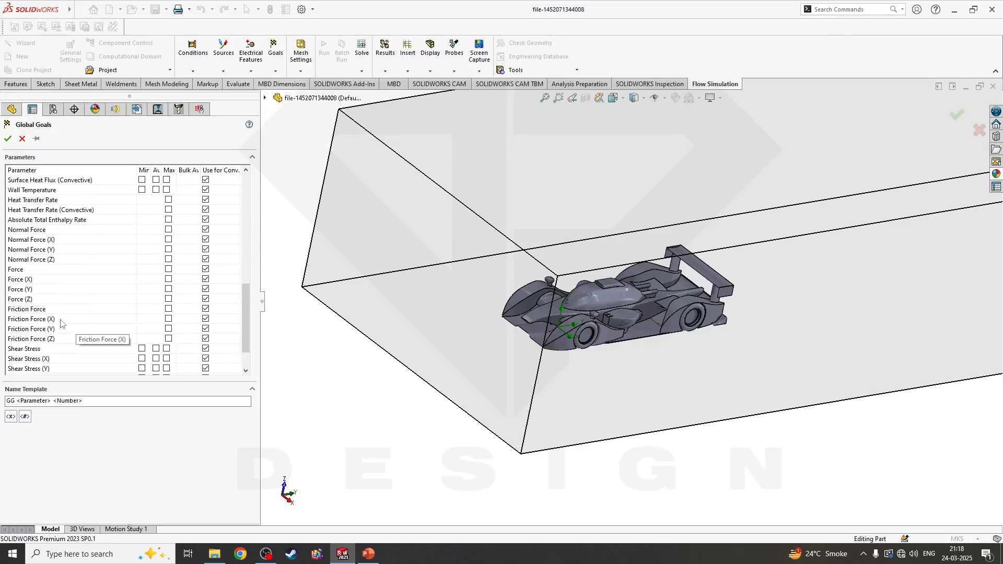
{"action": "left_click", "coordinate": [15, 280]}
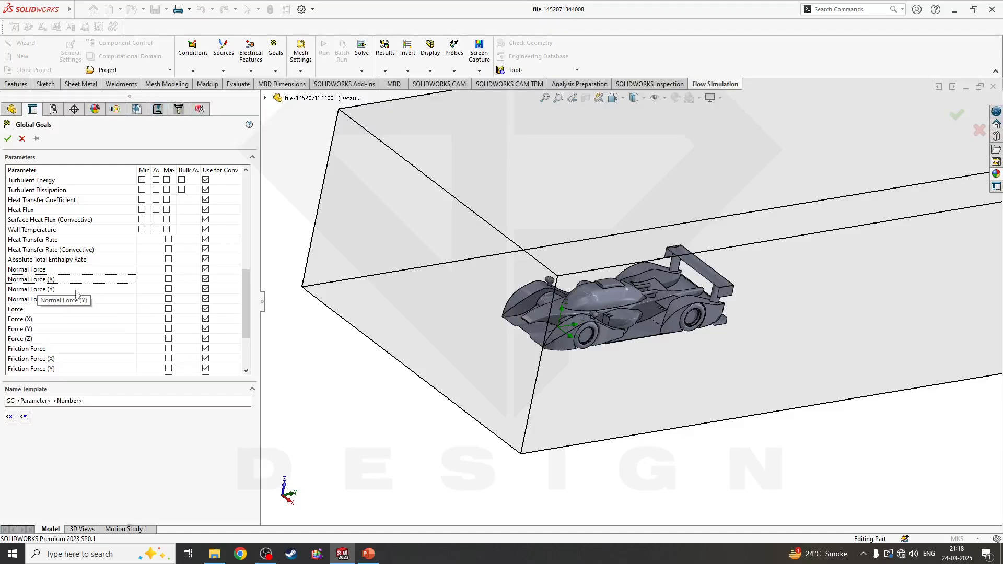
{"action": "left_click", "coordinate": [41, 318]}
{"action": "left_click", "coordinate": [33, 330]}
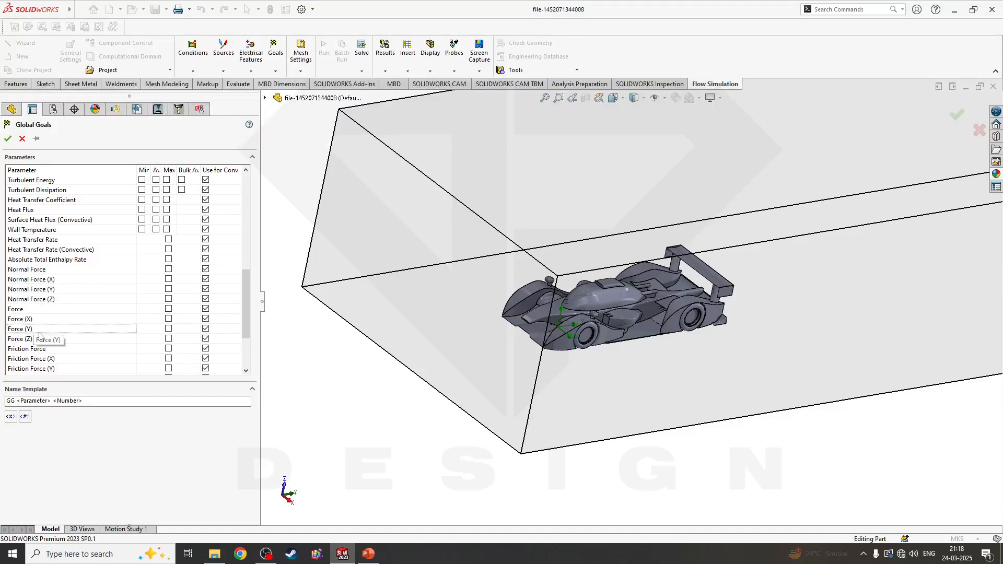
{"action": "left_click", "coordinate": [42, 281]}
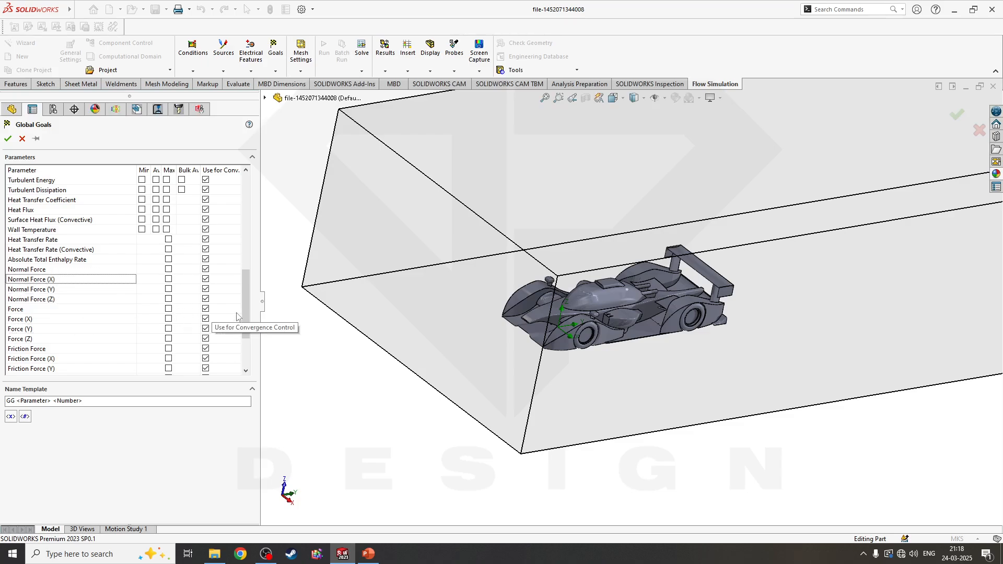
{"action": "middle_click_drag", "start_coordinate": [490, 349], "coordinate": [469, 347]}
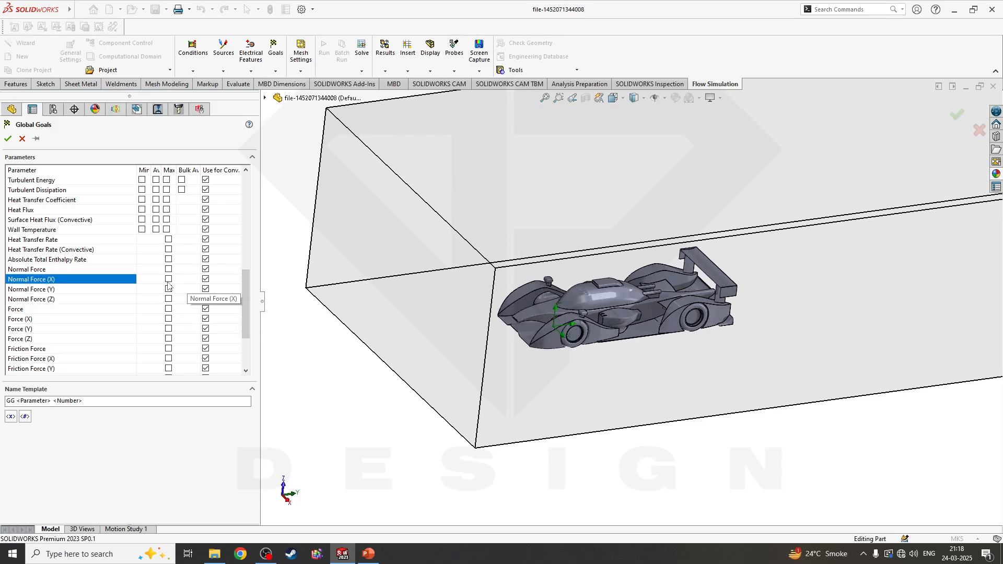
{"action": "middle_click_drag", "start_coordinate": [565, 334], "coordinate": [538, 320]}
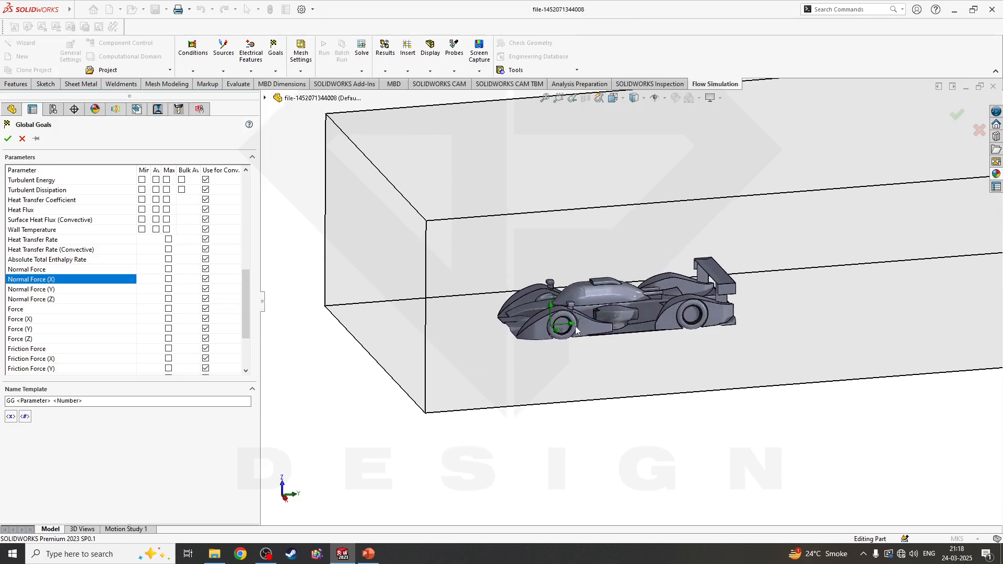
Create two global goals, one for Normal Force (X) and one for Normal Force (Y).
{"action": "left_click", "coordinate": [169, 289]}
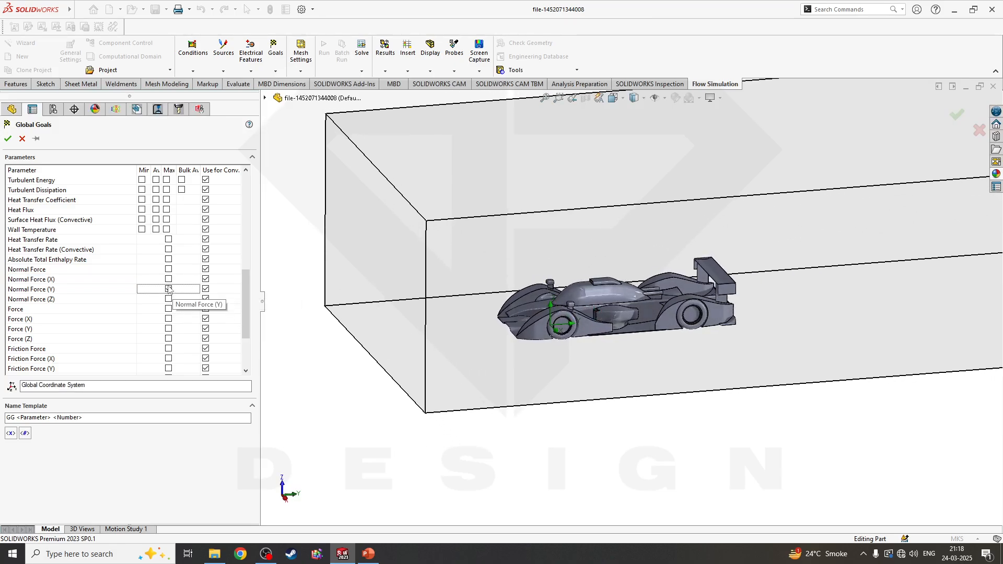
{"action": "left_click", "coordinate": [169, 279]}
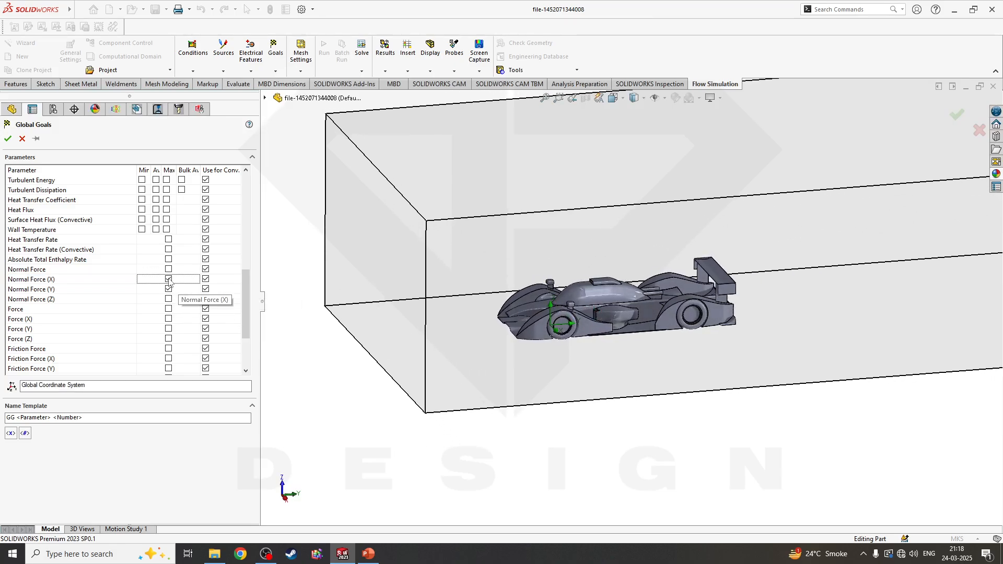
{"action": "left_click", "coordinate": [7, 139]}
Change the Normal Force (X) goal's parameter to Normal Force (Y).
{"action": "left_click", "coordinate": [81, 296]}
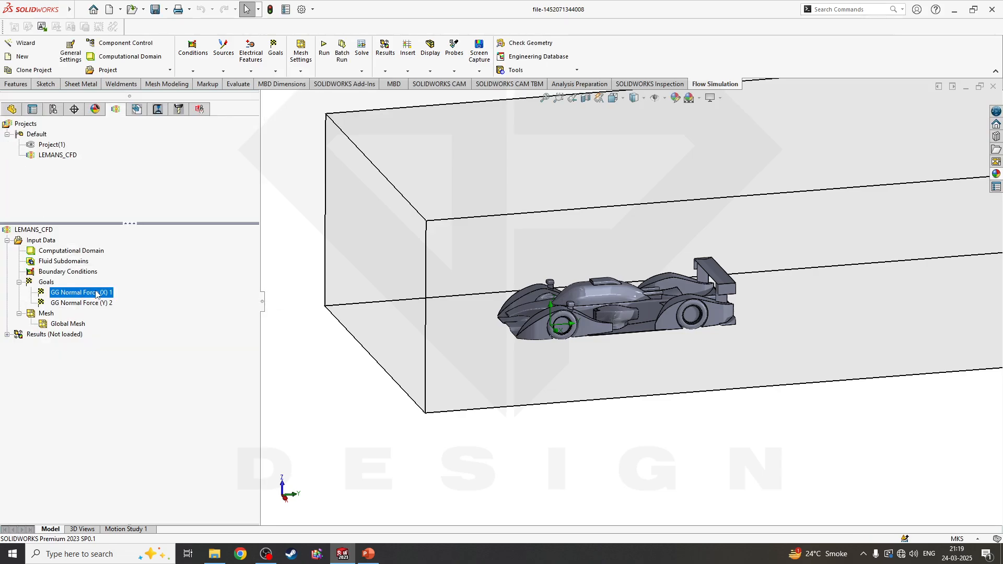
{"action": "middle_click_drag", "start_coordinate": [567, 349], "coordinate": [469, 328]}
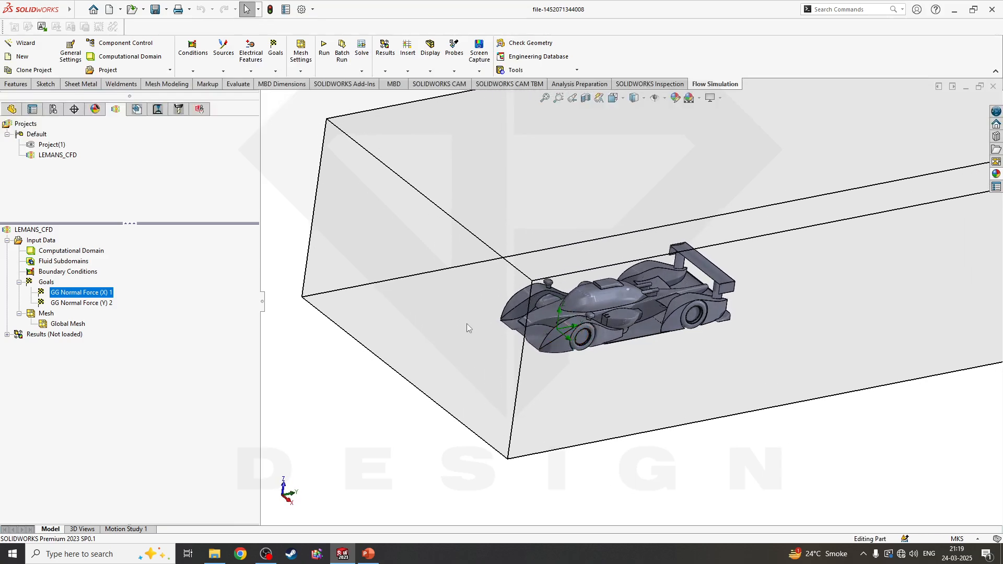
{"action": "right_click", "coordinate": [87, 297]}
{"action": "left_click", "coordinate": [100, 301]}
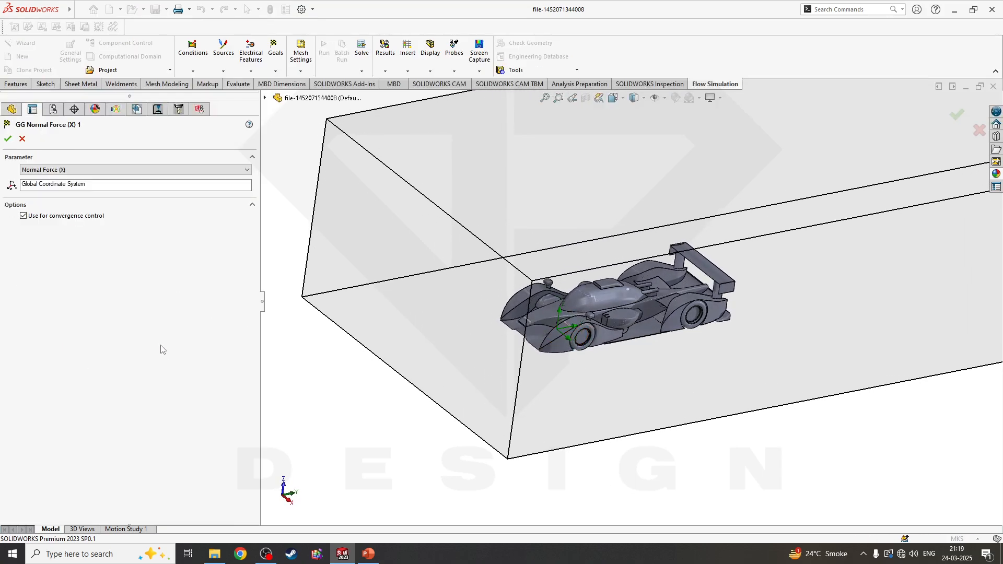
{"action": "left_click", "coordinate": [53, 170]}
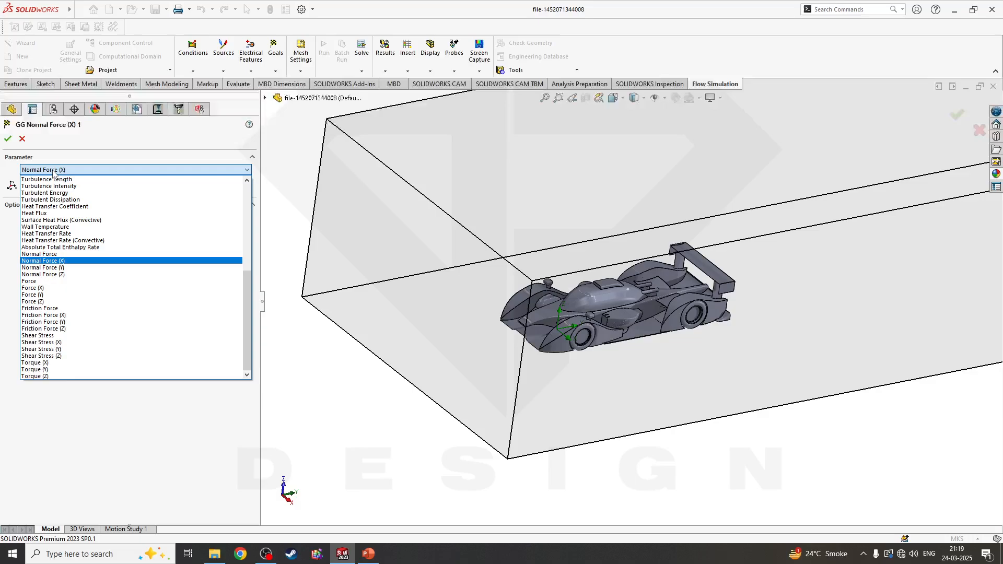
{"action": "left_click", "coordinate": [58, 267]}
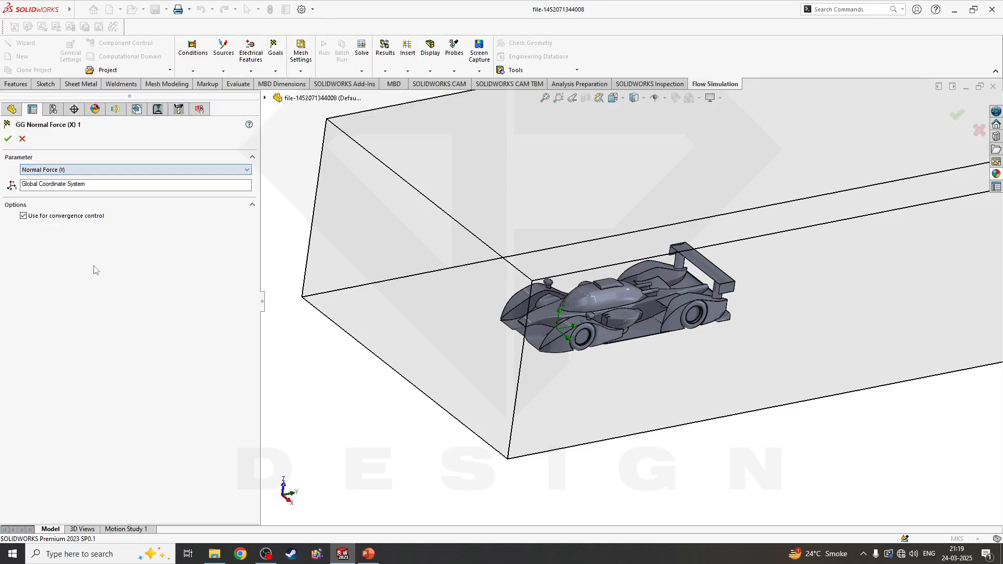
{"action": "left_click", "coordinate": [7, 138]}
Change the second goal, GG Normal Force (Y) 2, to use Normal Force (Z) as its parameter.
{"action": "right_click", "coordinate": [79, 302]}
{"action": "left_click", "coordinate": [102, 311]}
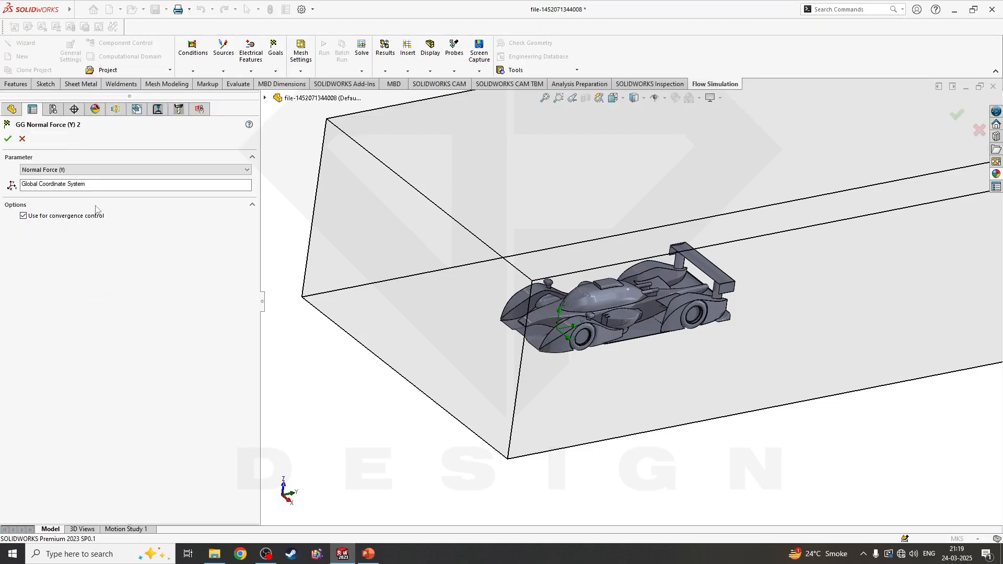
{"action": "left_click", "coordinate": [64, 170]}
{"action": "left_click", "coordinate": [68, 282]}
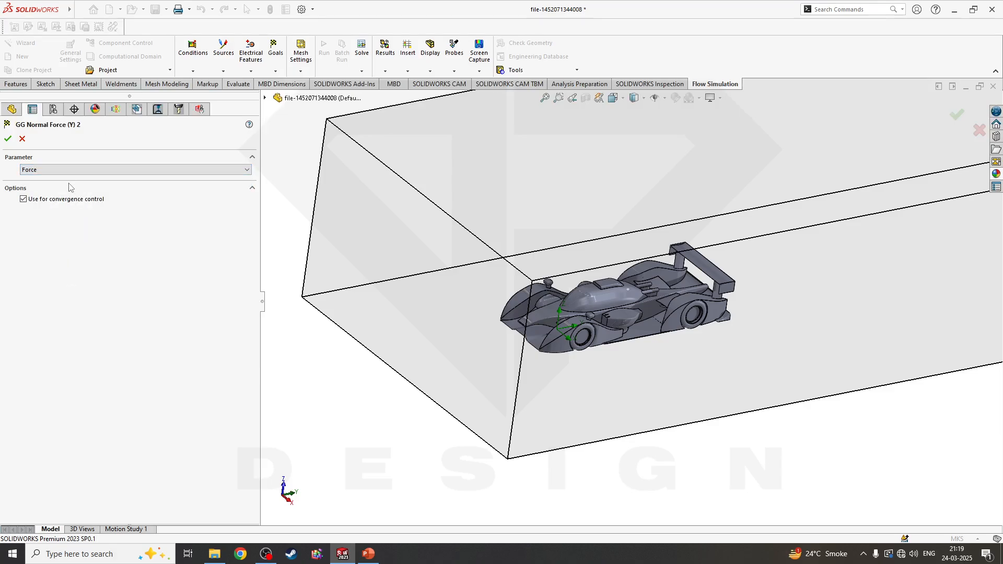
{"action": "left_click", "coordinate": [71, 170]}
{"action": "left_click", "coordinate": [58, 275]}
{"action": "left_click", "coordinate": [8, 138]}
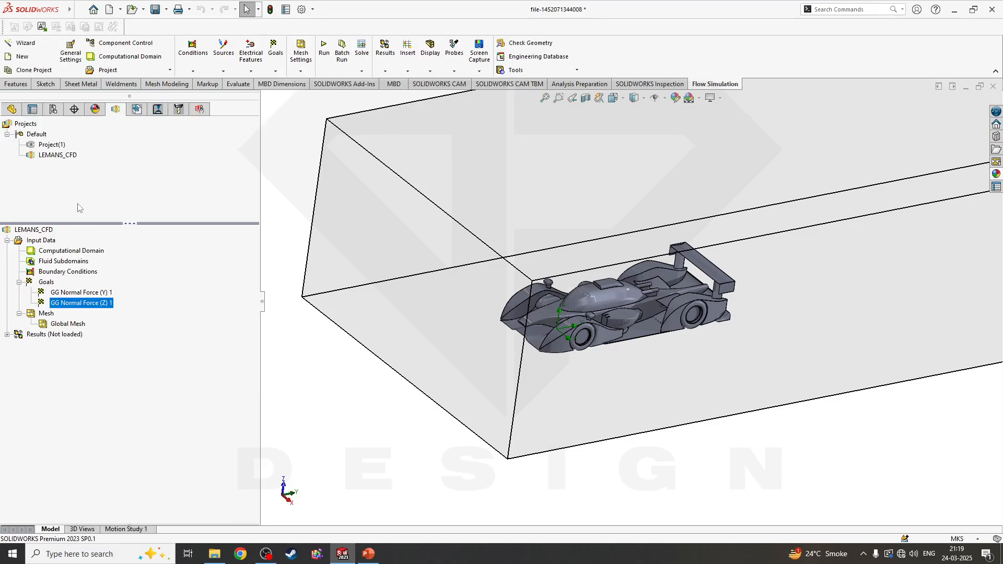
Check the Z direction on a side view of the car and rename the Normal Force (Z) goal as DownForce.
{"action": "right_click", "coordinate": [91, 303]}
{"action": "left_click", "coordinate": [487, 384]}
{"action": "scroll", "coordinate": [520, 360], "scroll_direction": "down", "scroll_amount": 4}
{"action": "scroll", "coordinate": [612, 278], "scroll_direction": "down", "scroll_amount": 1}
{"action": "scroll", "coordinate": [593, 276], "scroll_direction": "down", "scroll_amount": 3}
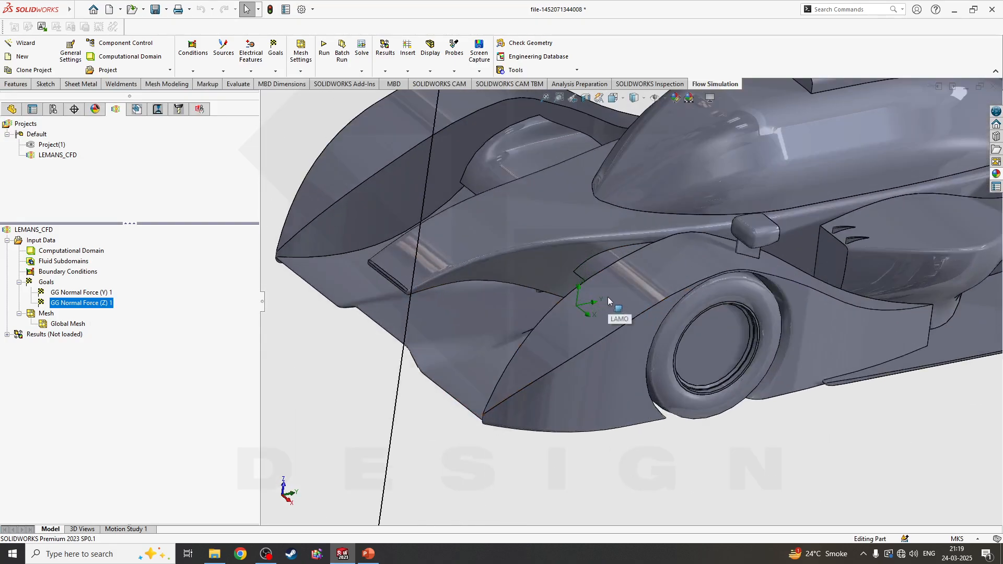
{"action": "middle_click_drag", "start_coordinate": [607, 297], "coordinate": [456, 305]}
{"action": "right_click", "coordinate": [95, 306]}
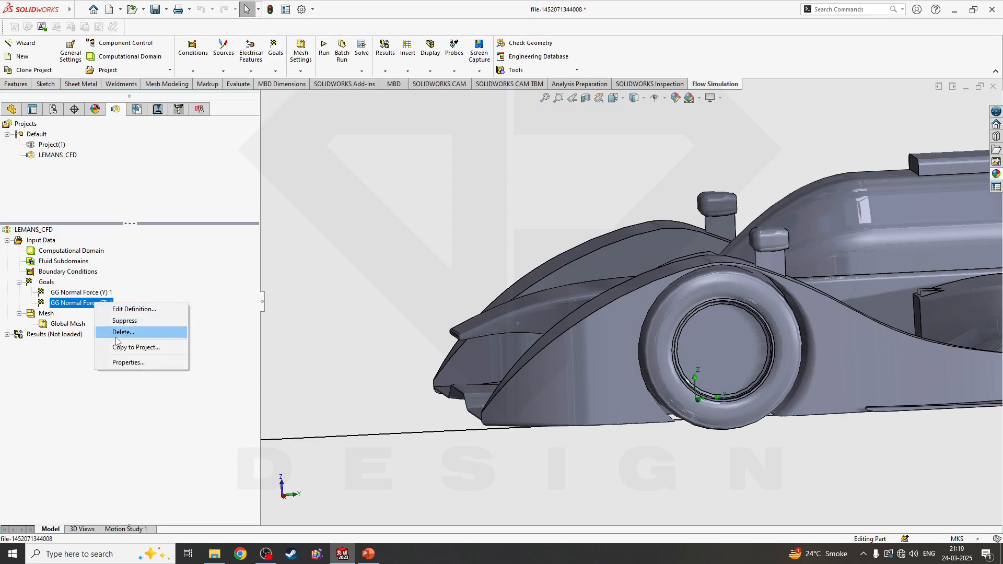
{"action": "left_click", "coordinate": [87, 303]}
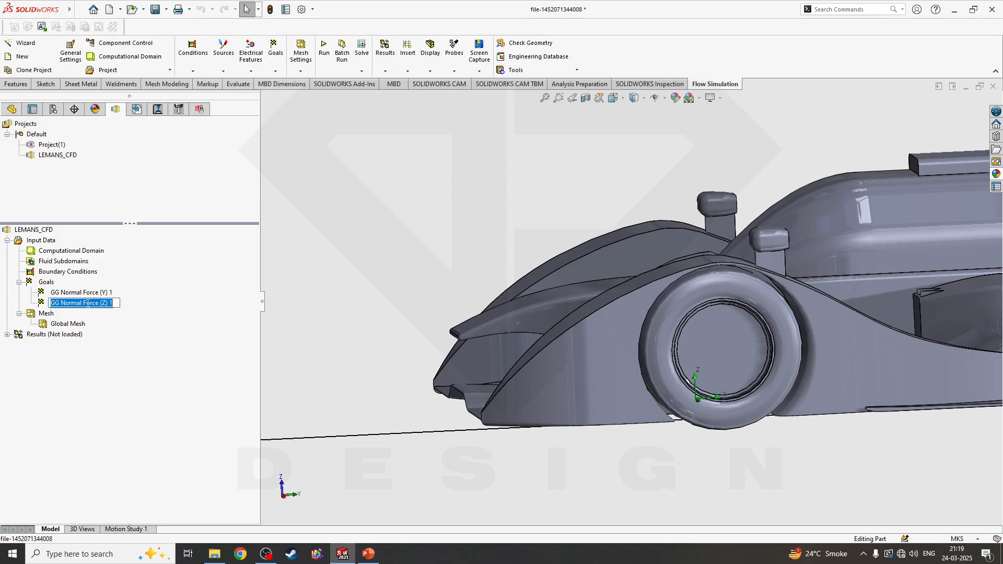
{"action": "type", "text": "Do"}
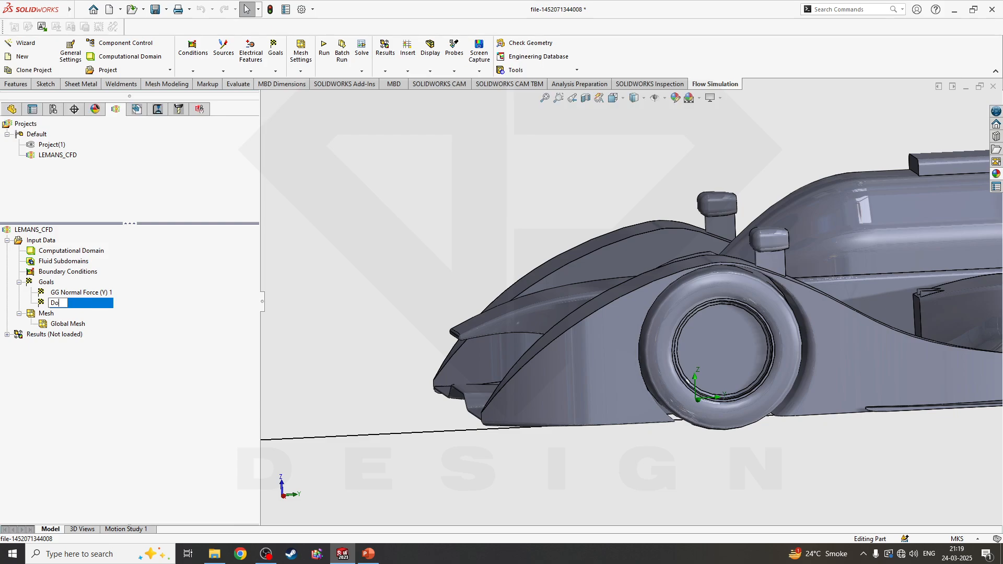
{"action": "type", "text": "wnForce"}
{"action": "key", "text": "Return"}
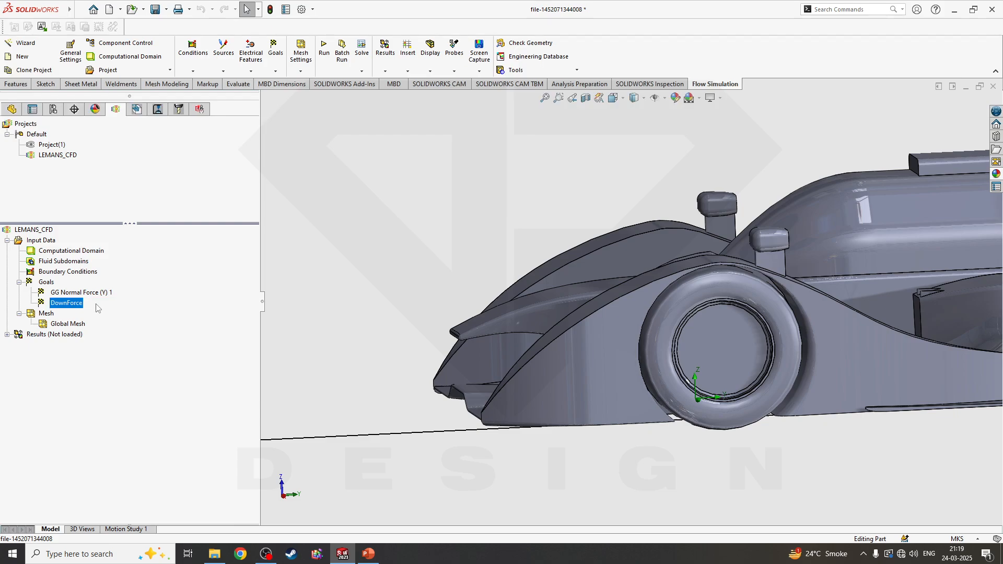
Rename the Normal Force (Y) goal as DragForce.
{"action": "right_click", "coordinate": [92, 290]}
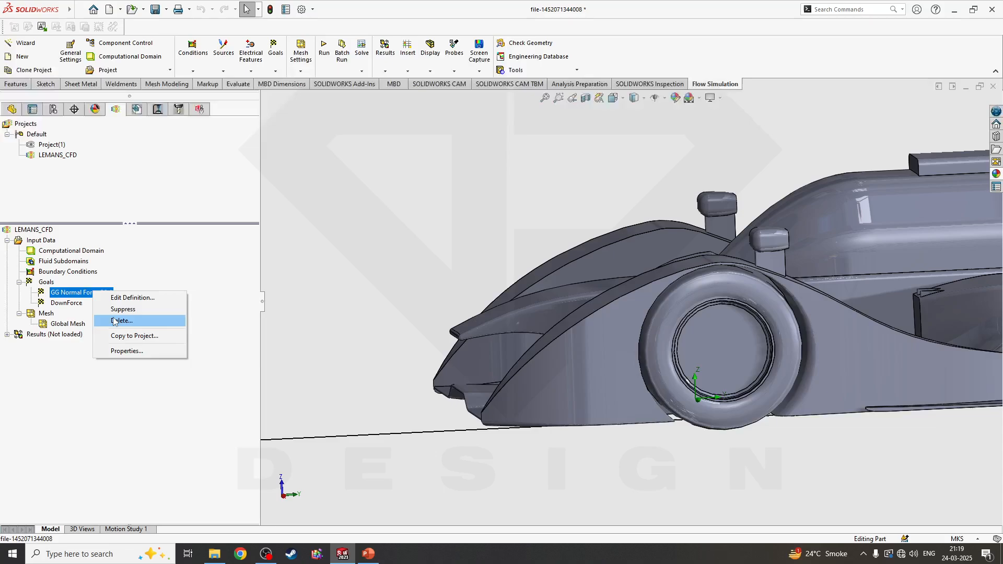
{"action": "left_click", "coordinate": [75, 299]}
{"action": "left_click", "coordinate": [76, 294]}
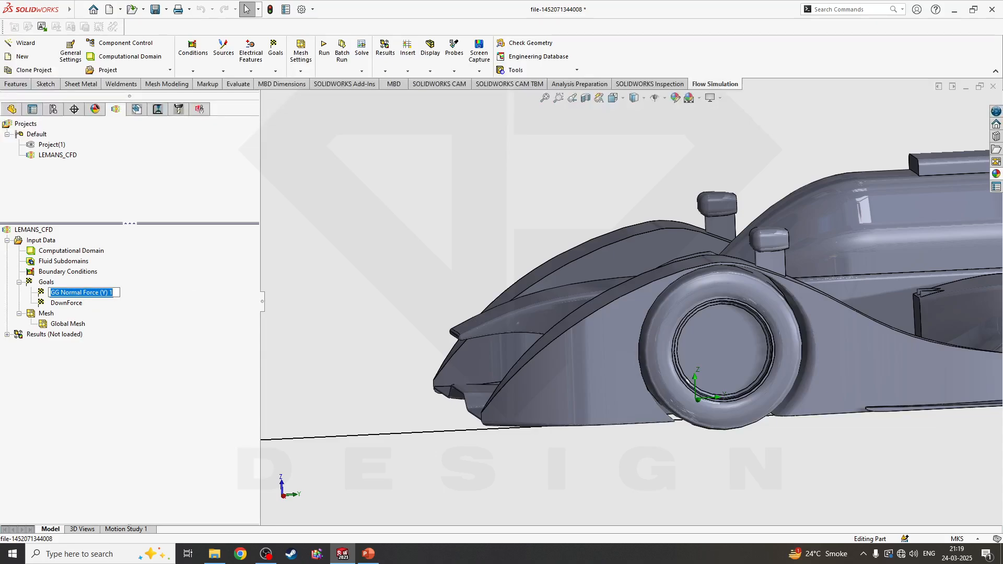
{"action": "type", "text": "DragForce"}
{"action": "key", "text": "Return"}
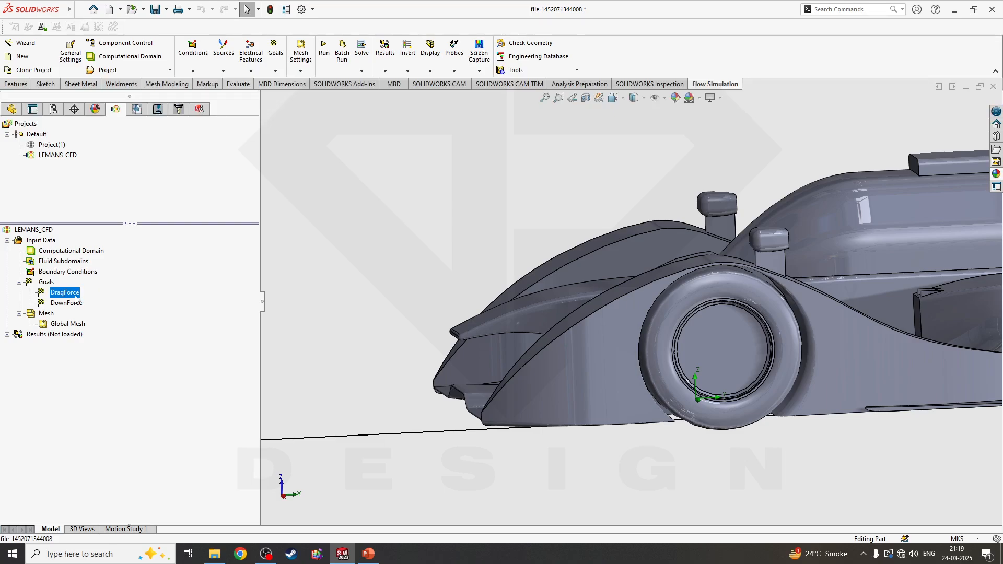
{"action": "right_click", "coordinate": [52, 281]}
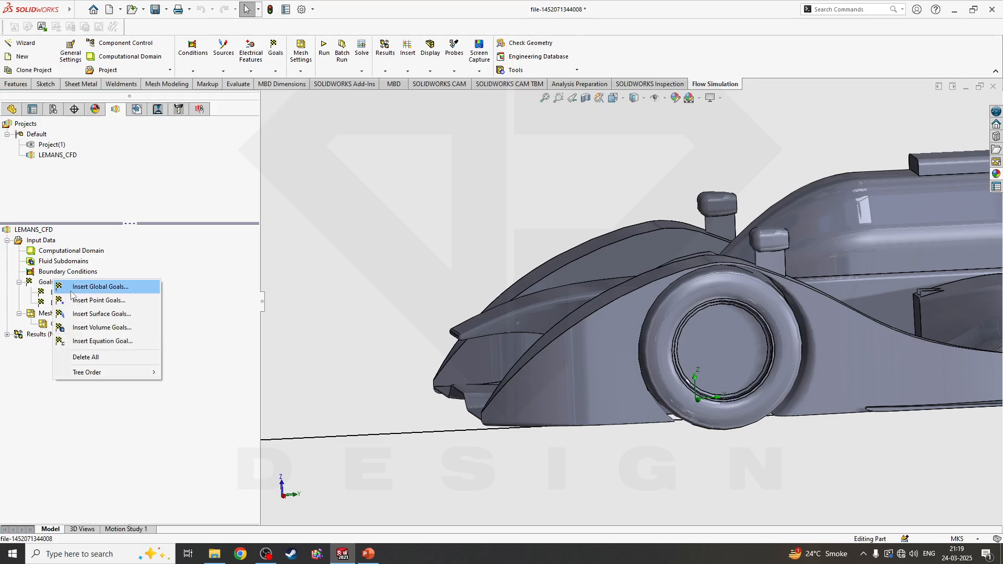
{"action": "left_click", "coordinate": [72, 291]}
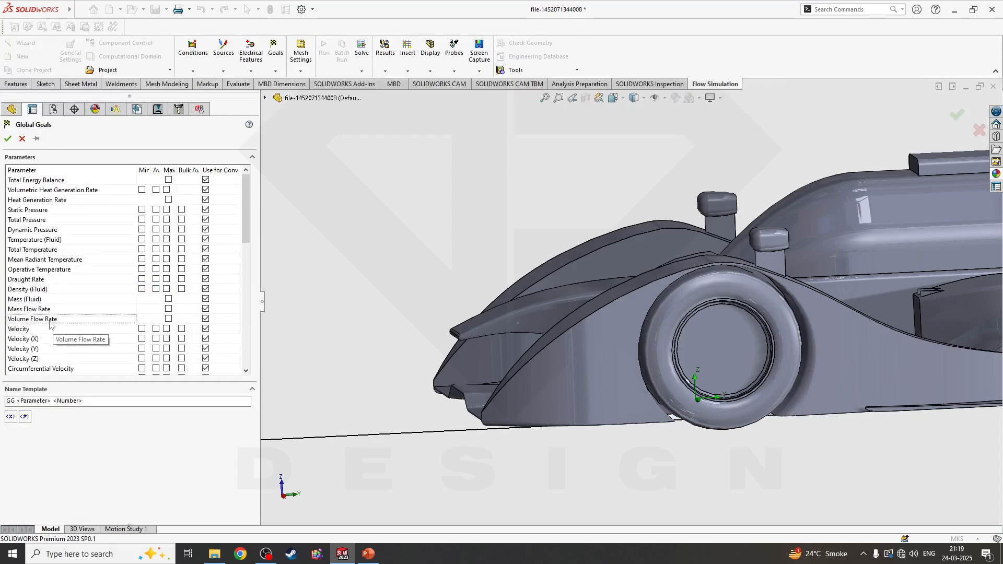
{"action": "scroll", "coordinate": [48, 224], "scroll_direction": "down", "scroll_amount": 1}
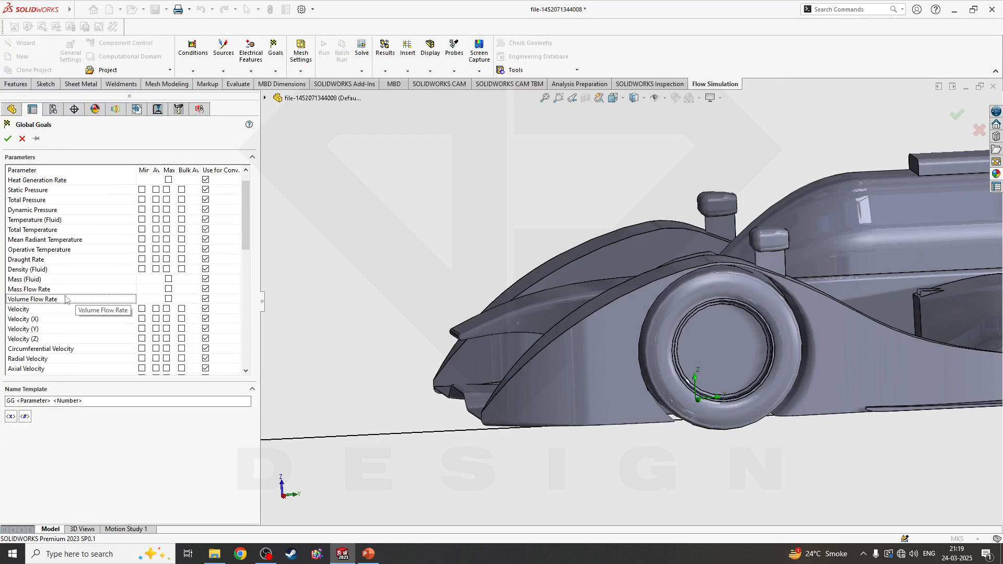
{"action": "scroll", "coordinate": [66, 299], "scroll_direction": "down", "scroll_amount": 9}
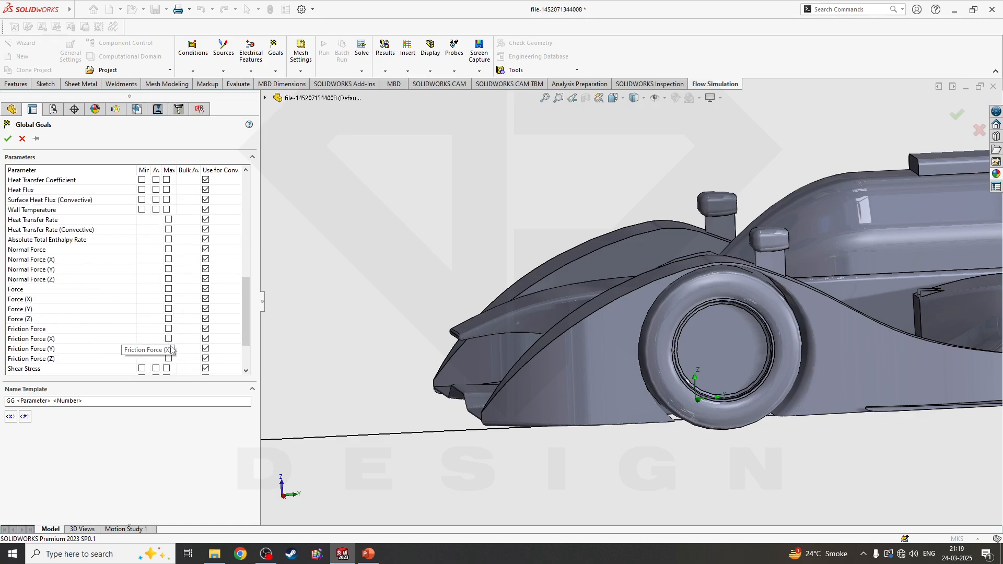
{"action": "scroll", "coordinate": [55, 346], "scroll_direction": "down", "scroll_amount": 2}
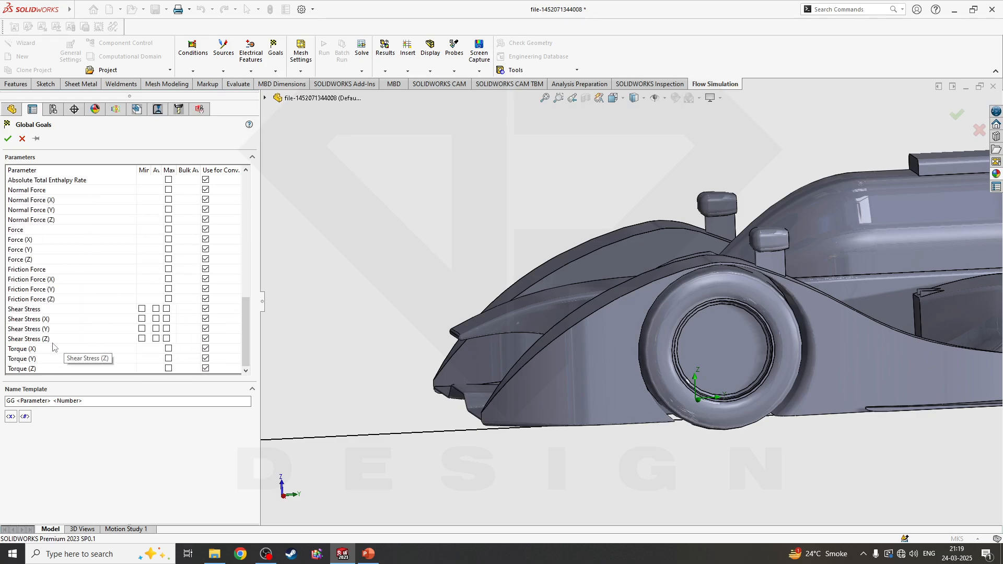
{"action": "left_click", "coordinate": [7, 138]}
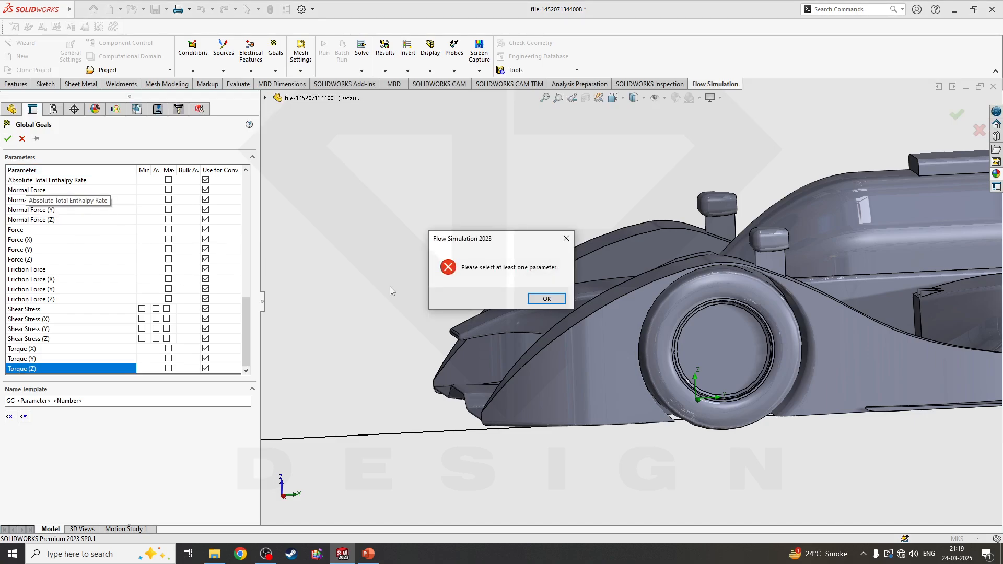
{"action": "left_click", "coordinate": [547, 298]}
{"action": "left_click", "coordinate": [21, 138]}
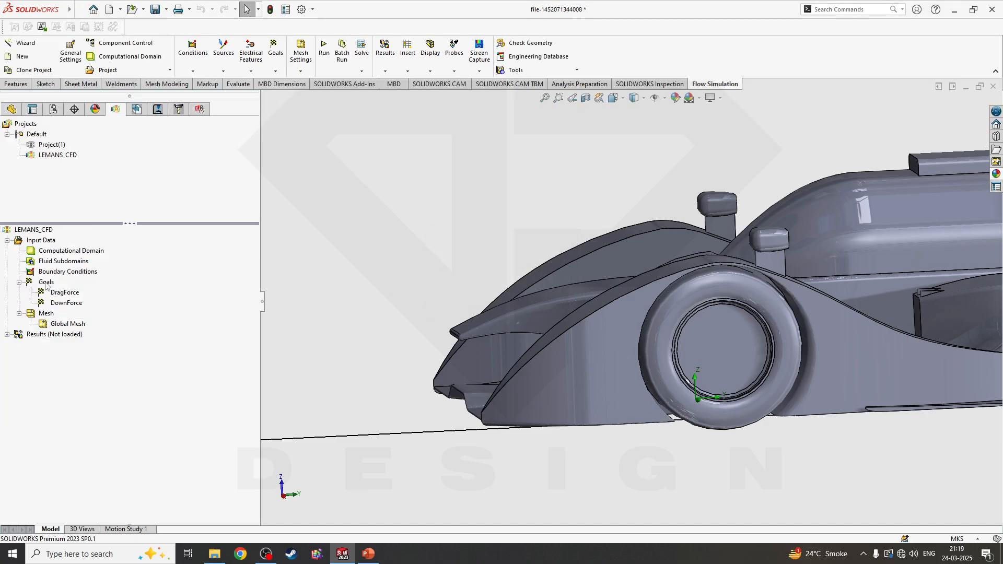
Start a surface goal and select the two upper faces of the rear wing as its surfaces.
{"action": "right_click", "coordinate": [46, 283]}
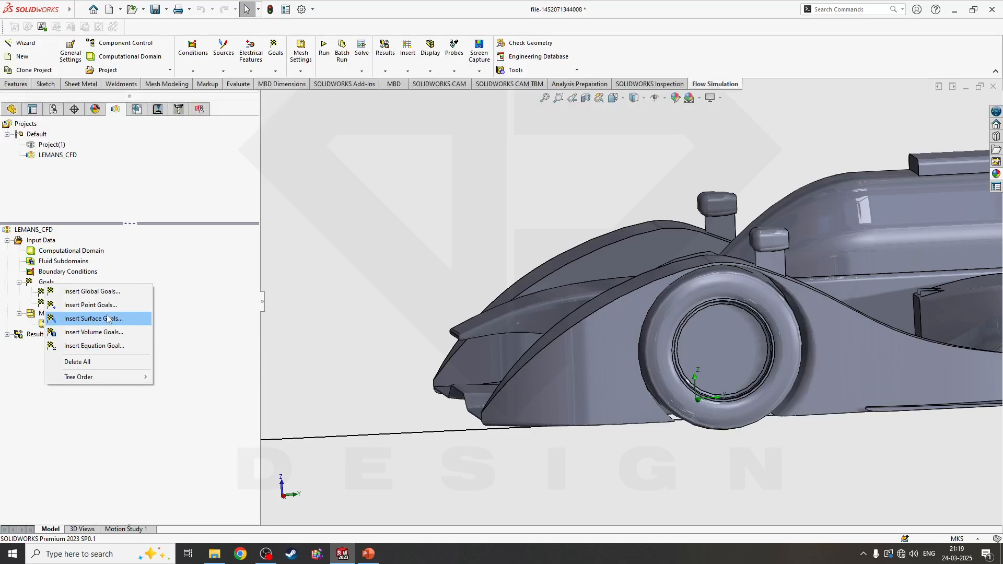
{"action": "left_click", "coordinate": [108, 318]}
{"action": "middle_click_drag", "start_coordinate": [314, 321], "coordinate": [684, 296]}
{"action": "scroll", "coordinate": [684, 296], "scroll_direction": "up", "scroll_amount": 3}
{"action": "scroll", "coordinate": [740, 331], "scroll_direction": "down", "scroll_amount": 2}
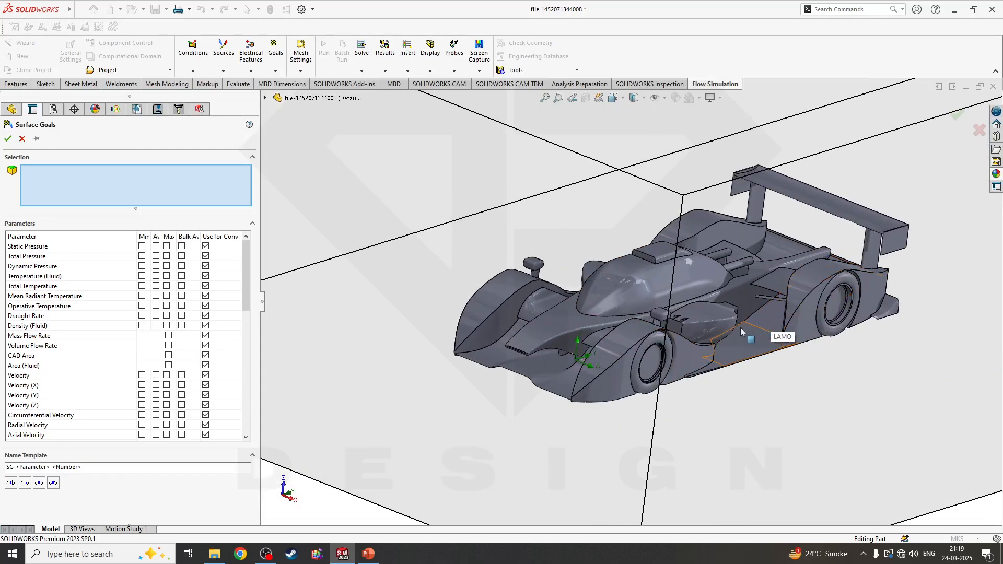
{"action": "scroll", "coordinate": [690, 350], "scroll_direction": "down", "scroll_amount": 1}
{"action": "scroll", "coordinate": [870, 203], "scroll_direction": "down", "scroll_amount": 2}
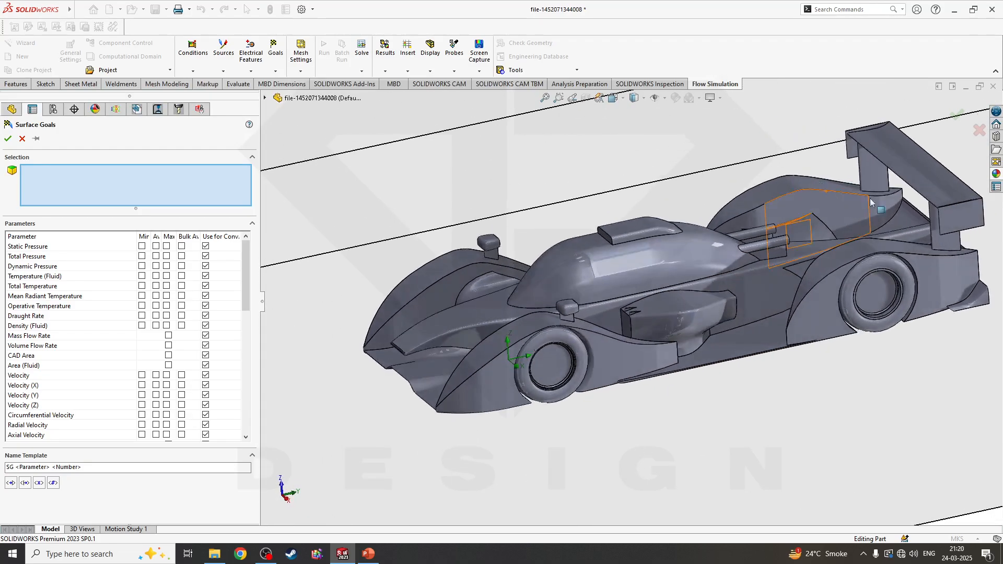
{"action": "scroll", "coordinate": [764, 248], "scroll_direction": "down", "scroll_amount": 3}
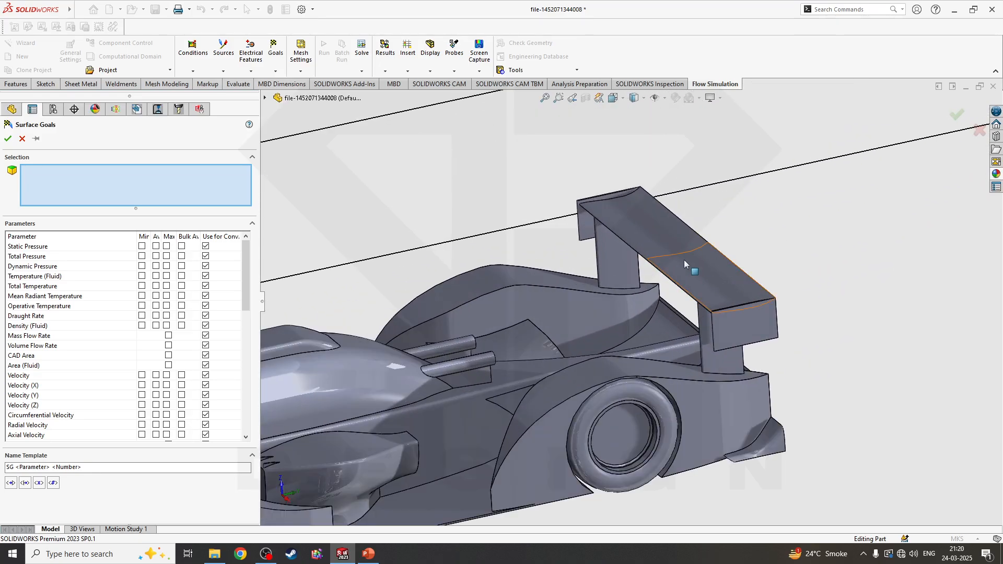
{"action": "left_click", "coordinate": [723, 287]}
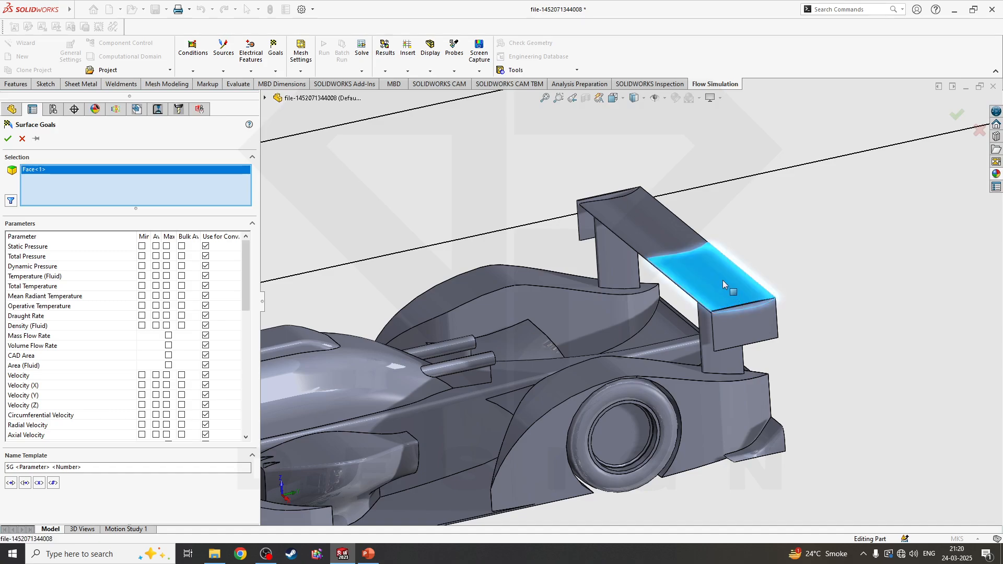
{"action": "left_click", "coordinate": [656, 238]}
{"action": "middle_click_drag", "start_coordinate": [562, 298], "coordinate": [568, 290]}
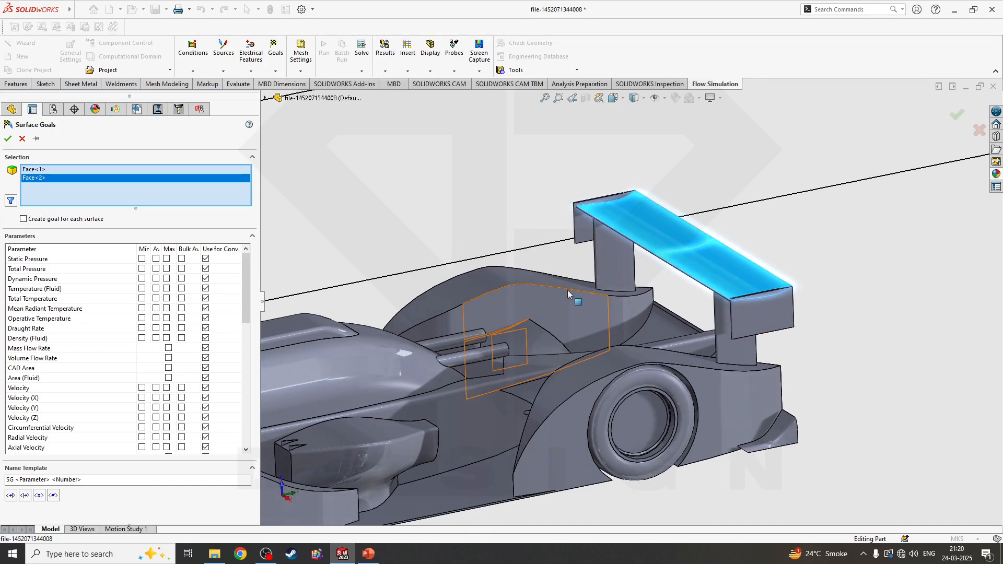
Choose Normal Force (Z) as the parameter for the rear wing surface goal and create the goal.
{"action": "scroll", "coordinate": [47, 409], "scroll_direction": "down", "scroll_amount": 10}
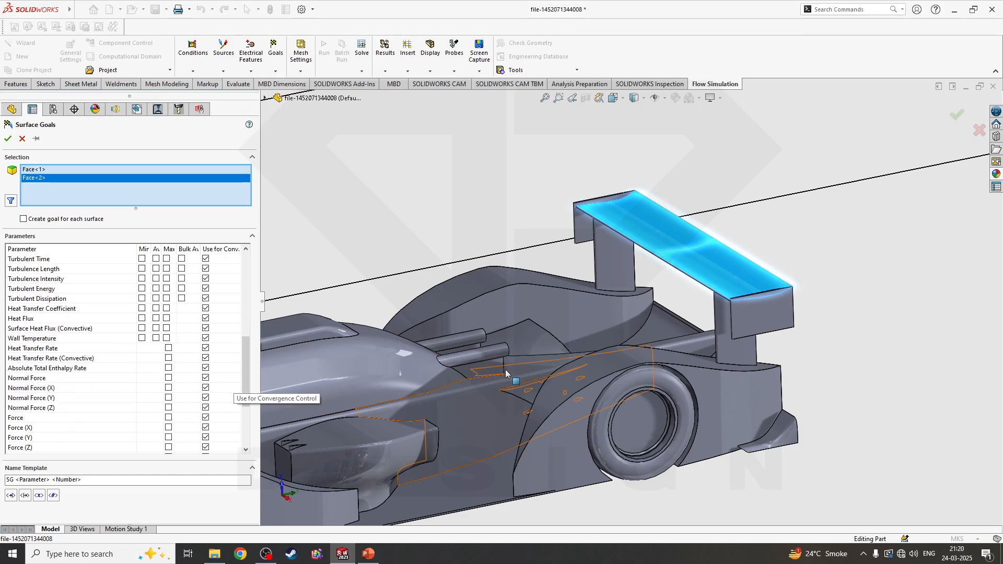
{"action": "scroll", "coordinate": [523, 366], "scroll_direction": "up", "scroll_amount": 4}
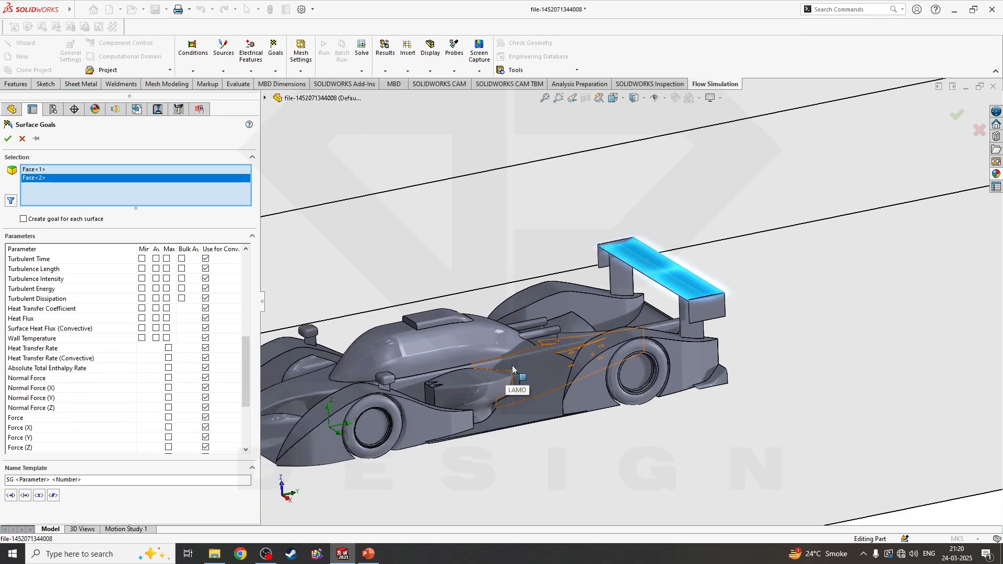
{"action": "left_click", "coordinate": [169, 408]}
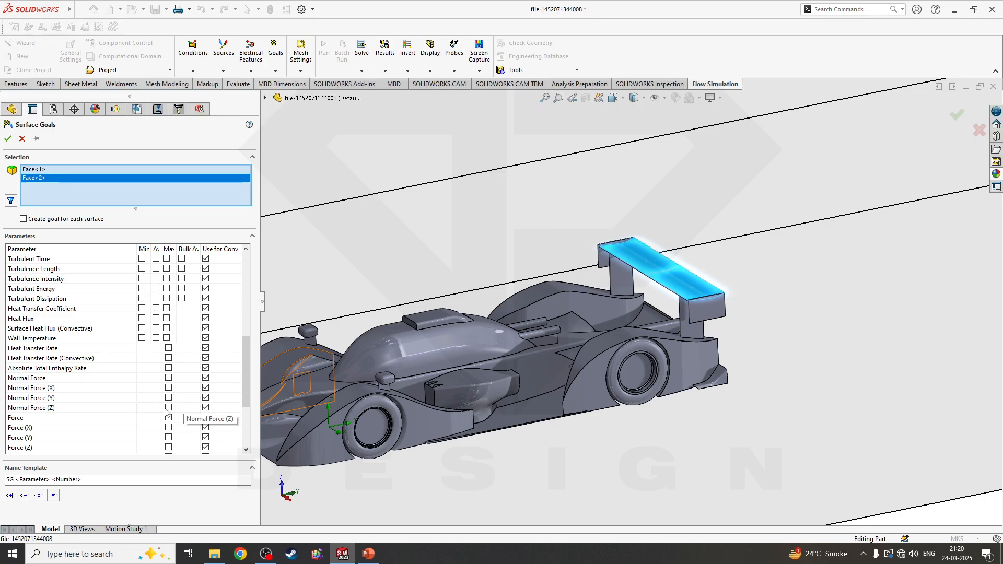
{"action": "left_click", "coordinate": [8, 138]}
Rename the new surface goal for the rear wing as Rear Wing Downforce.
{"action": "left_click", "coordinate": [77, 315]}
{"action": "right_click", "coordinate": [77, 315]}
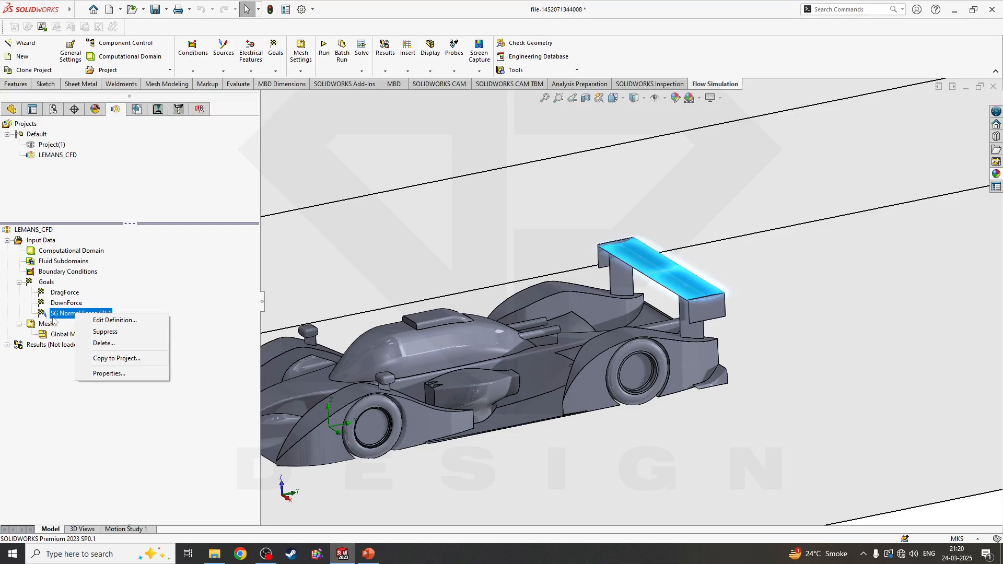
{"action": "left_click", "coordinate": [73, 318]}
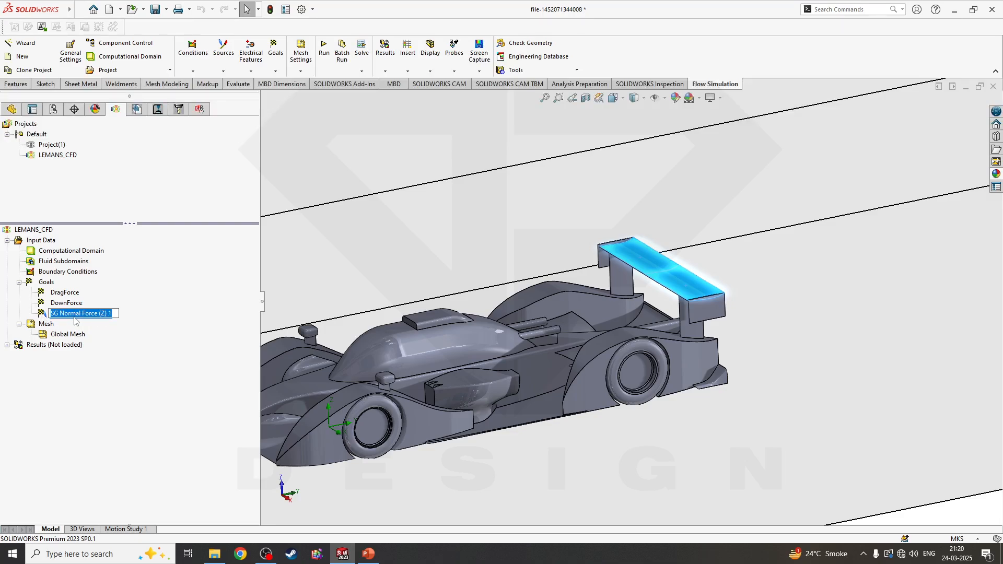
{"action": "type", "text": "Rear Wing"}
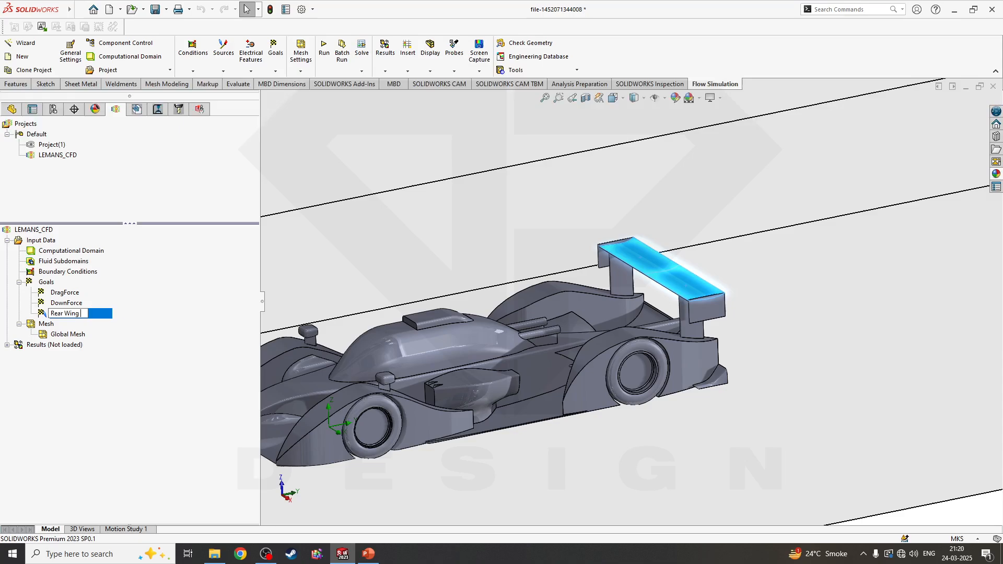
{"action": "type", "text": " Downforce"}
{"action": "key", "text": "Return"}
{"action": "right_click", "coordinate": [49, 286]}
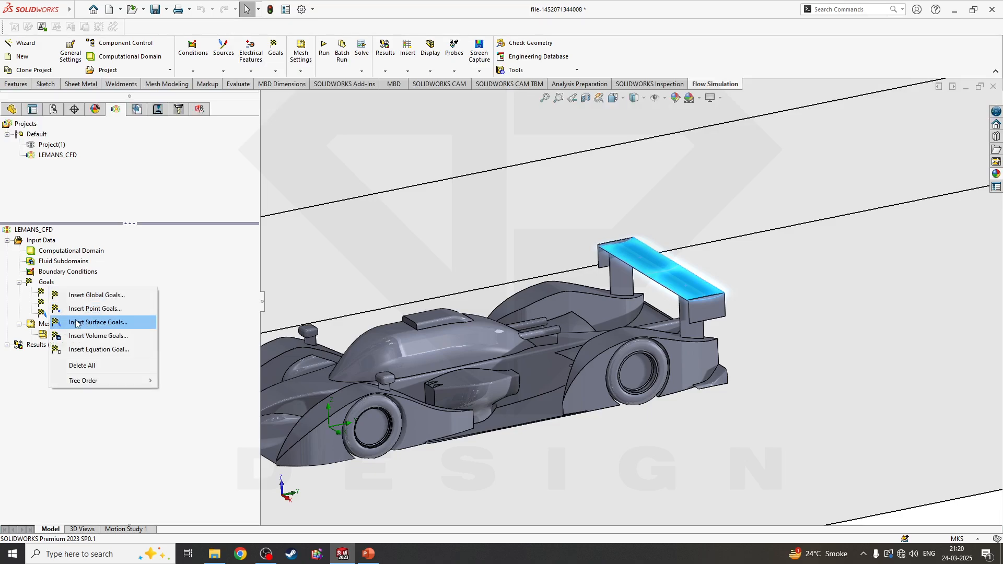
{"action": "left_click", "coordinate": [98, 349]}
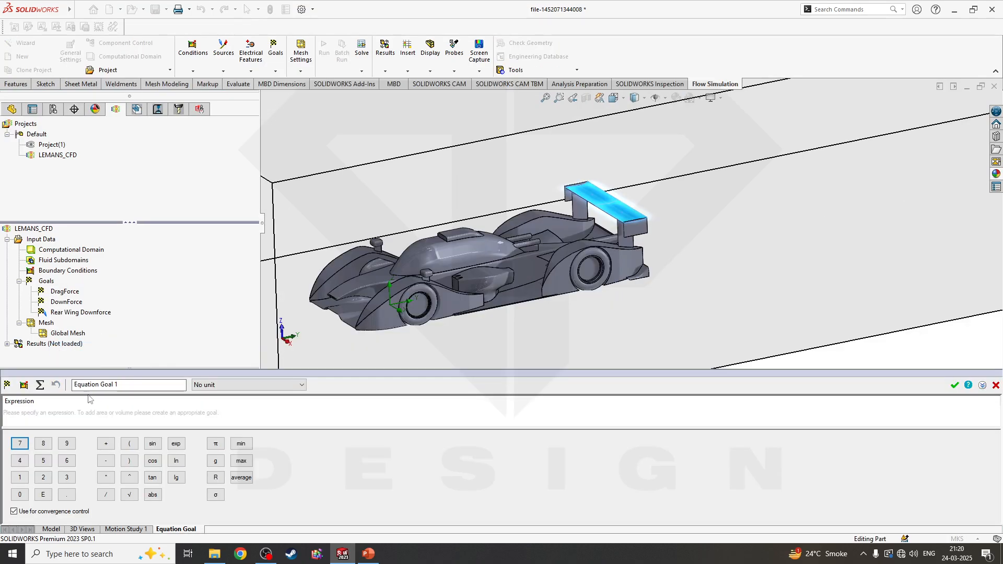
{"action": "left_click", "coordinate": [995, 386]}
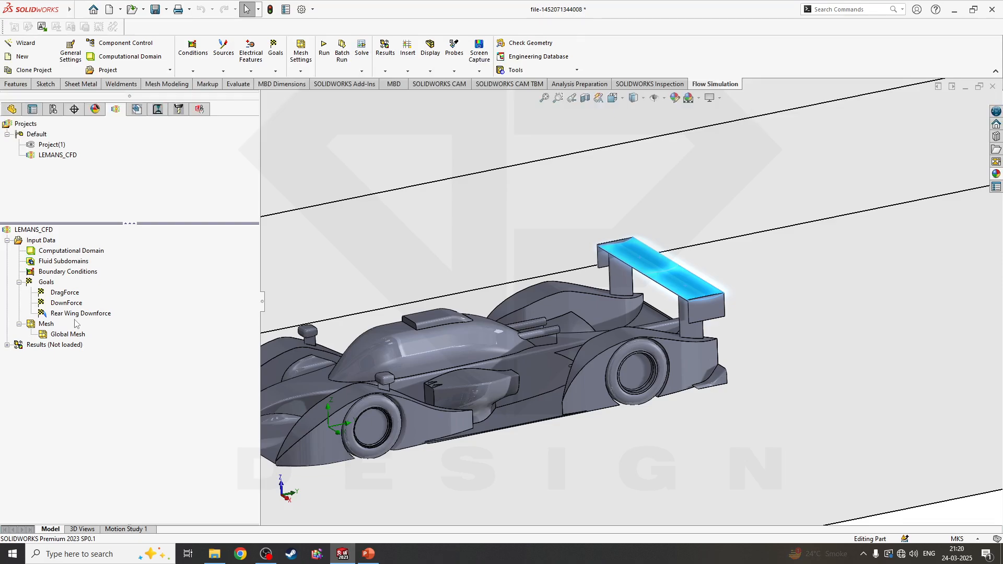
Open the calculation control options and review the finish conditions, including goals convergence, iterations and calculation time.
{"action": "key", "text": "z"}
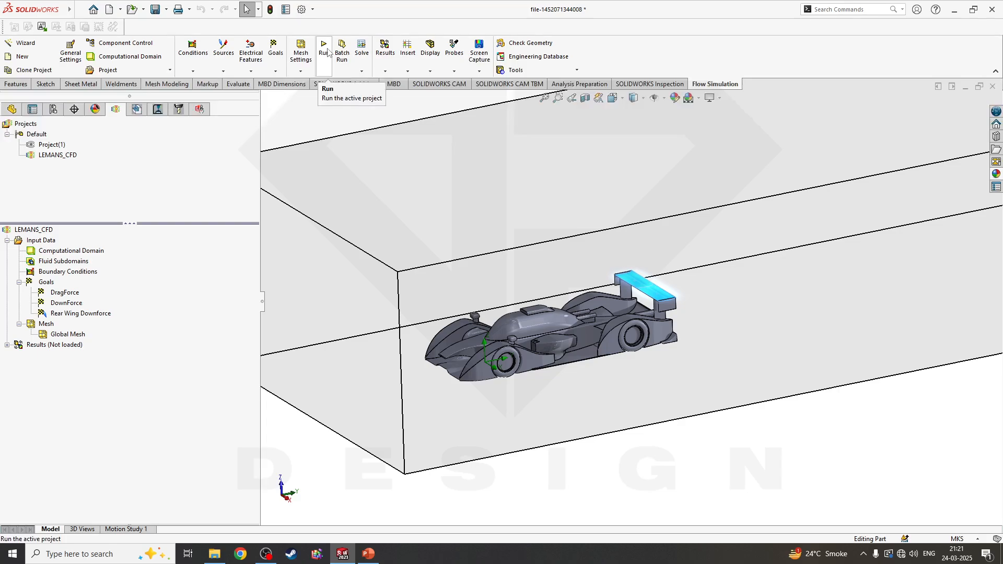
{"action": "left_click", "coordinate": [362, 70]}
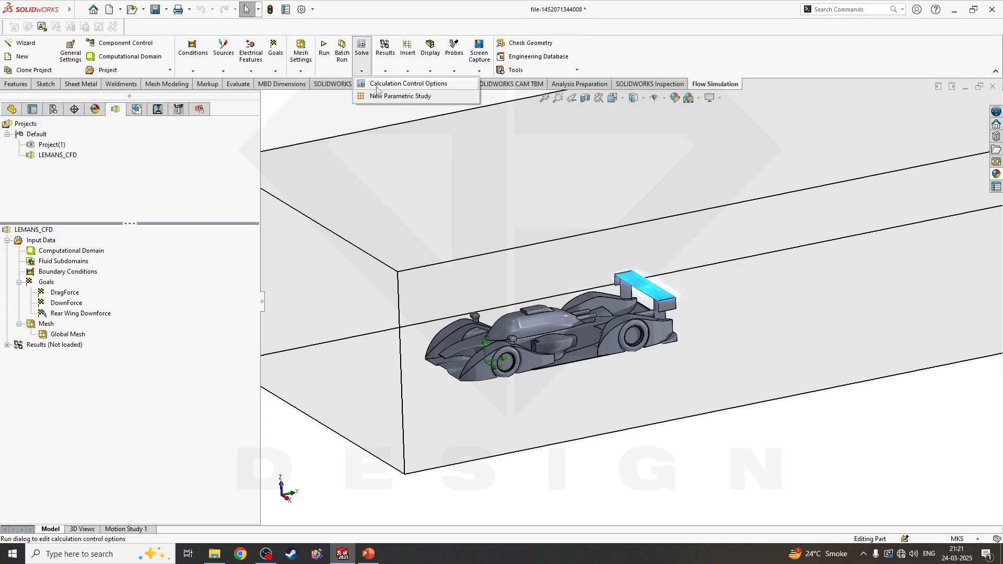
{"action": "left_click", "coordinate": [400, 84]}
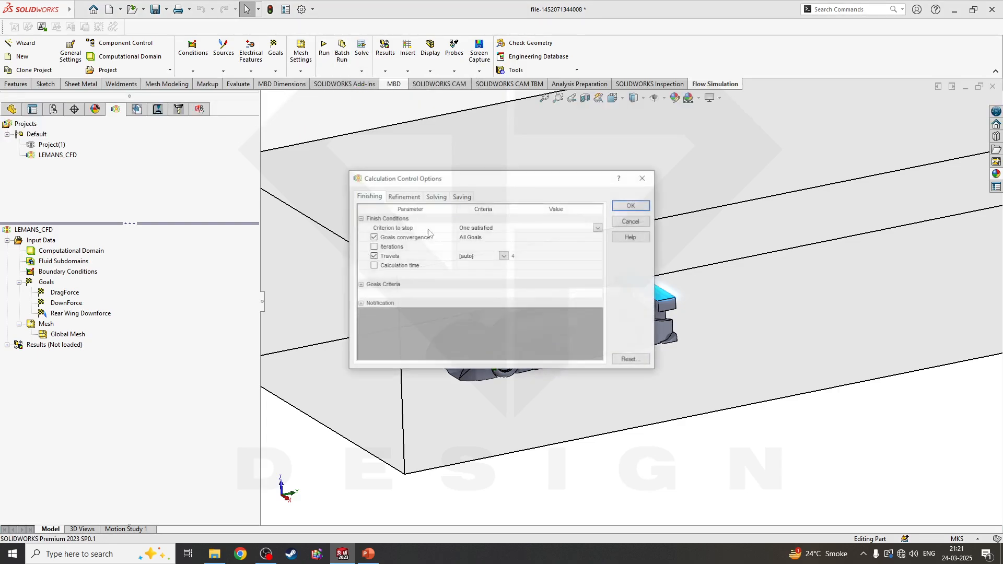
{"action": "left_click", "coordinate": [493, 239]}
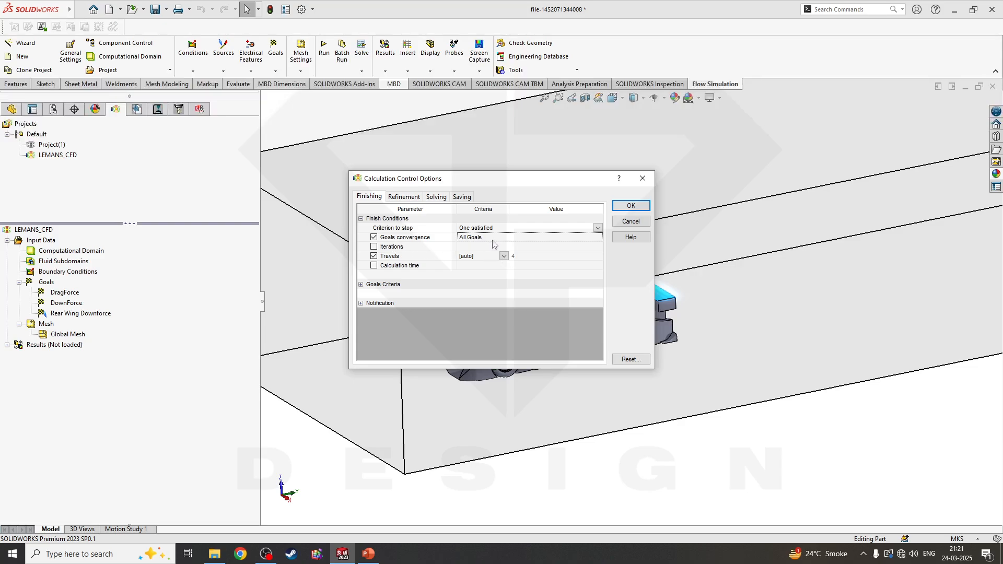
{"action": "left_click", "coordinate": [393, 251]}
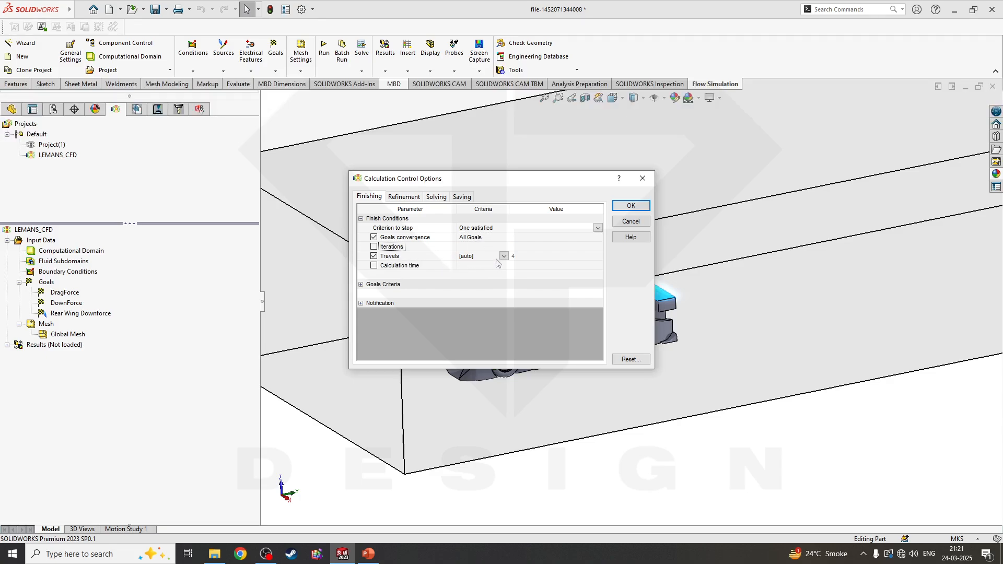
{"action": "left_click", "coordinate": [374, 266]}
Look through the global domain refinement levels, keeping Disabled, and review the solving options.
{"action": "left_click", "coordinate": [405, 197]}
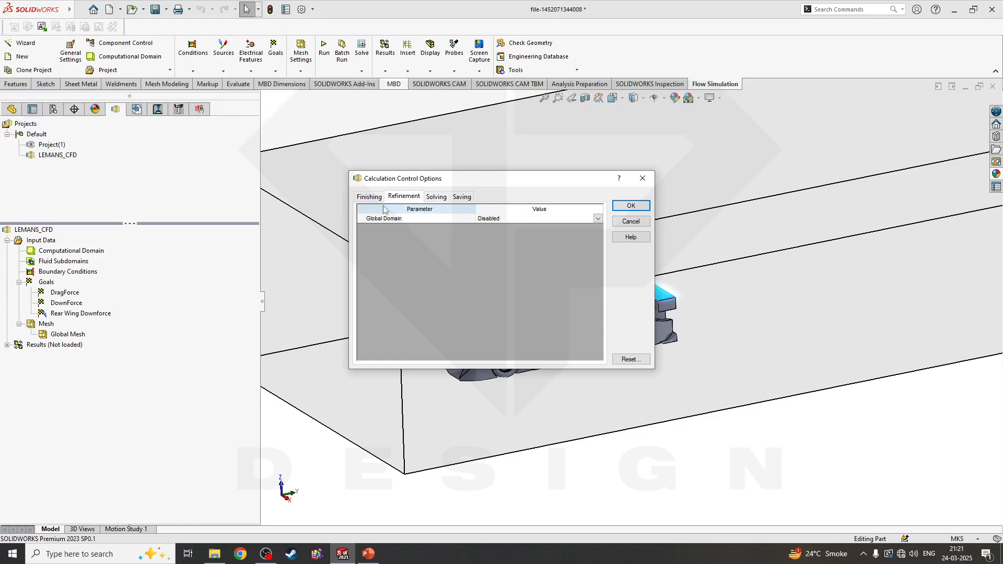
{"action": "left_click", "coordinate": [512, 220]}
{"action": "left_click", "coordinate": [511, 221]}
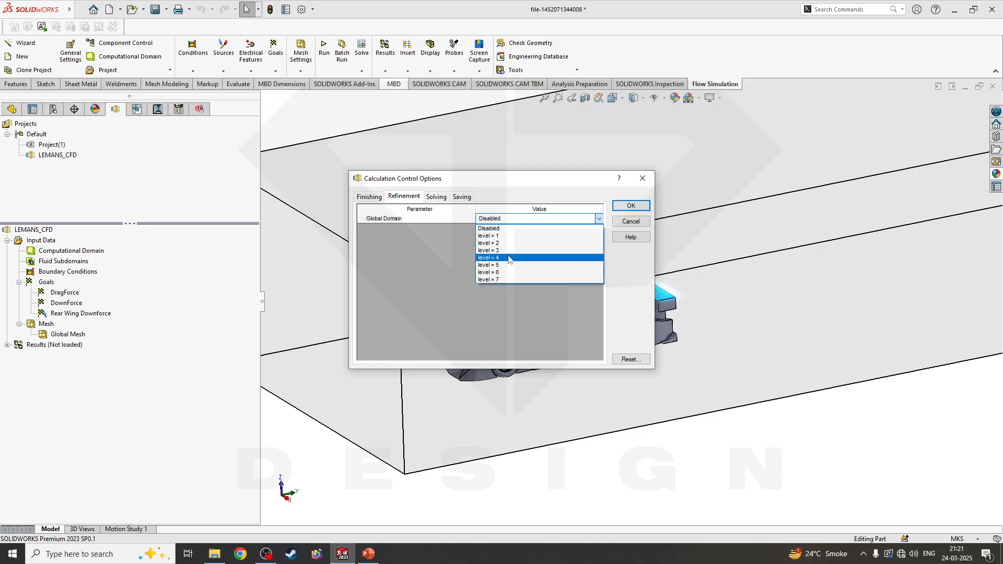
{"action": "left_click", "coordinate": [517, 232]}
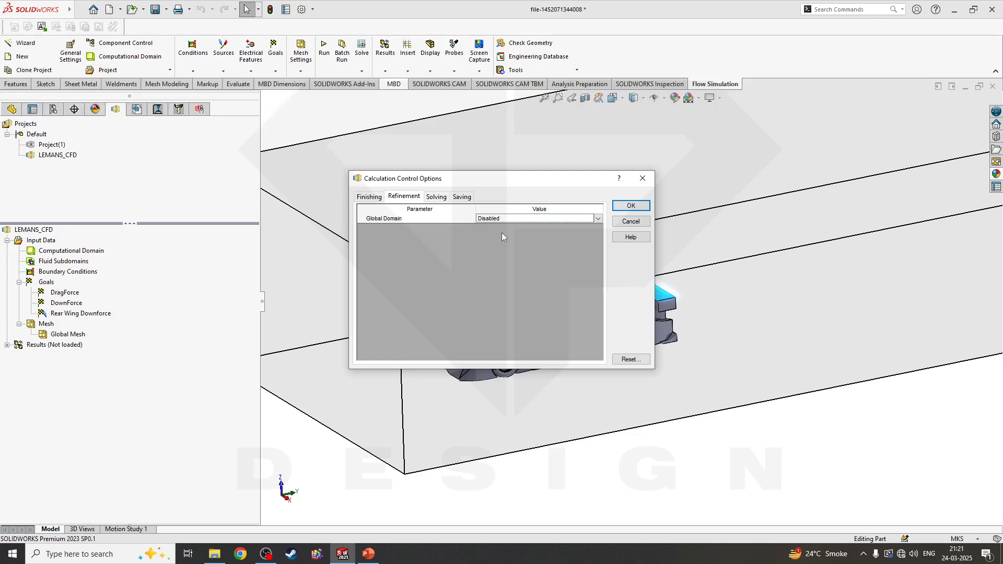
{"action": "left_click", "coordinate": [436, 197]}
{"action": "left_click", "coordinate": [395, 197]}
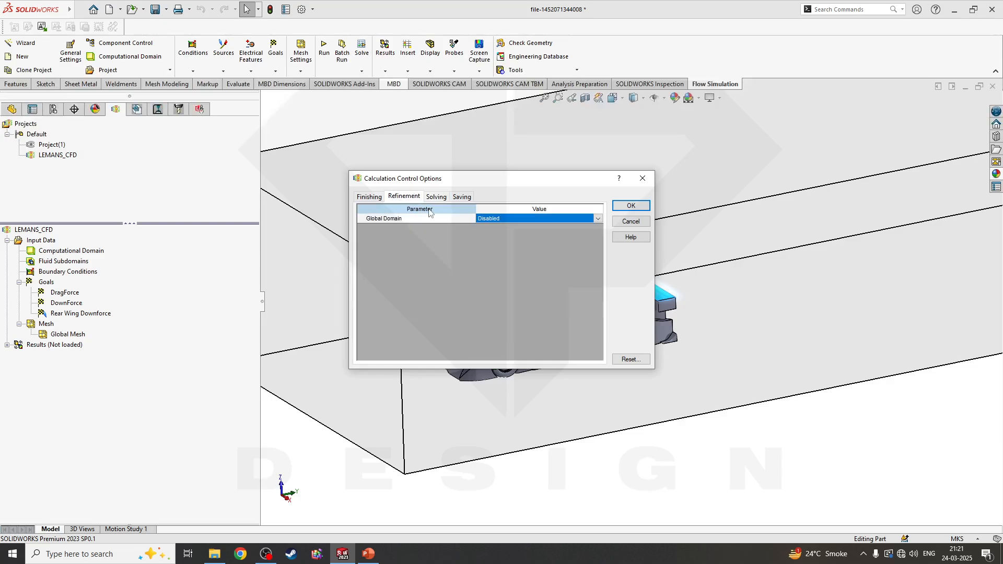
{"action": "left_click", "coordinate": [434, 198]}
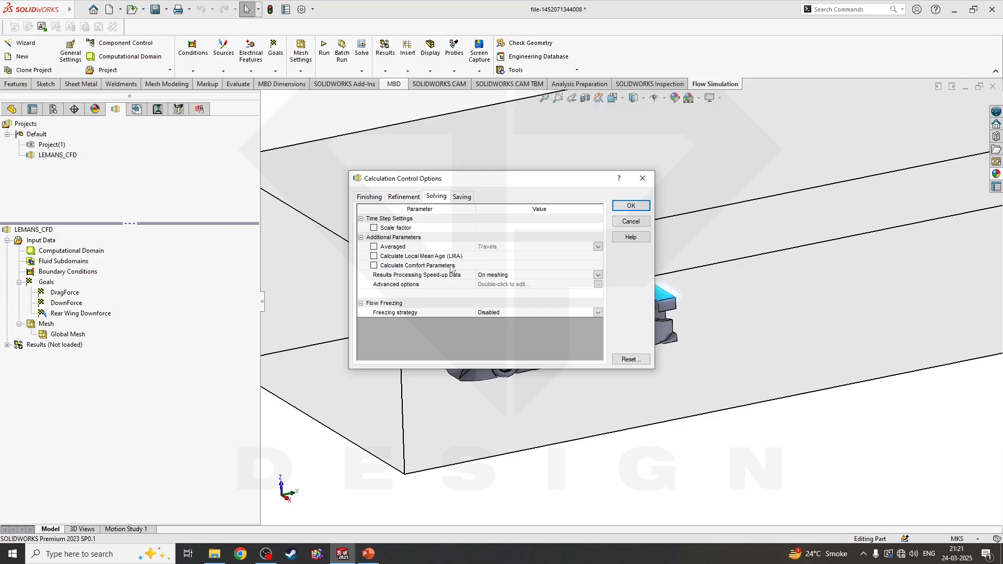
Enable periodic saving of full results and apply the calculation control options.
{"action": "left_click", "coordinate": [459, 201]}
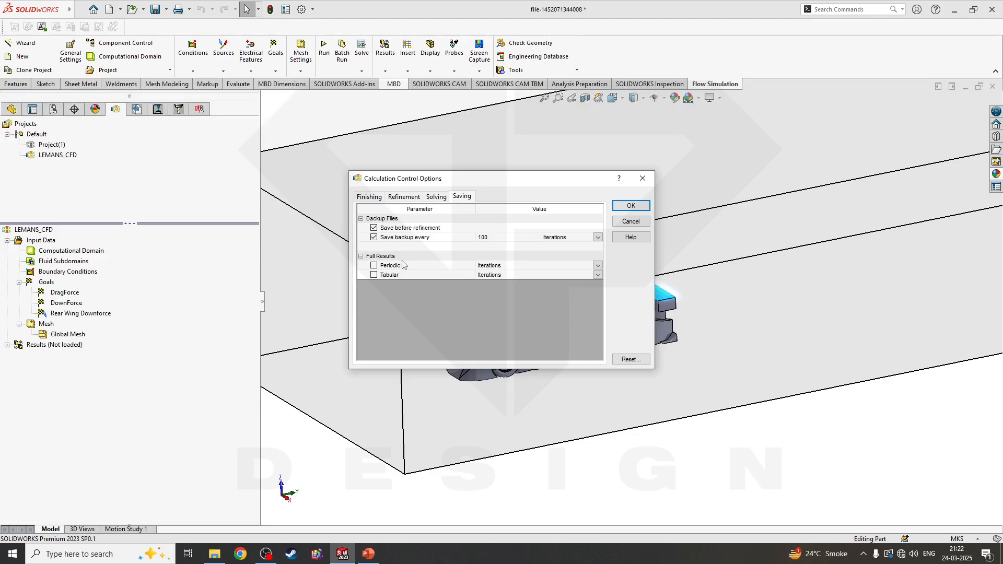
{"action": "left_click", "coordinate": [375, 267]}
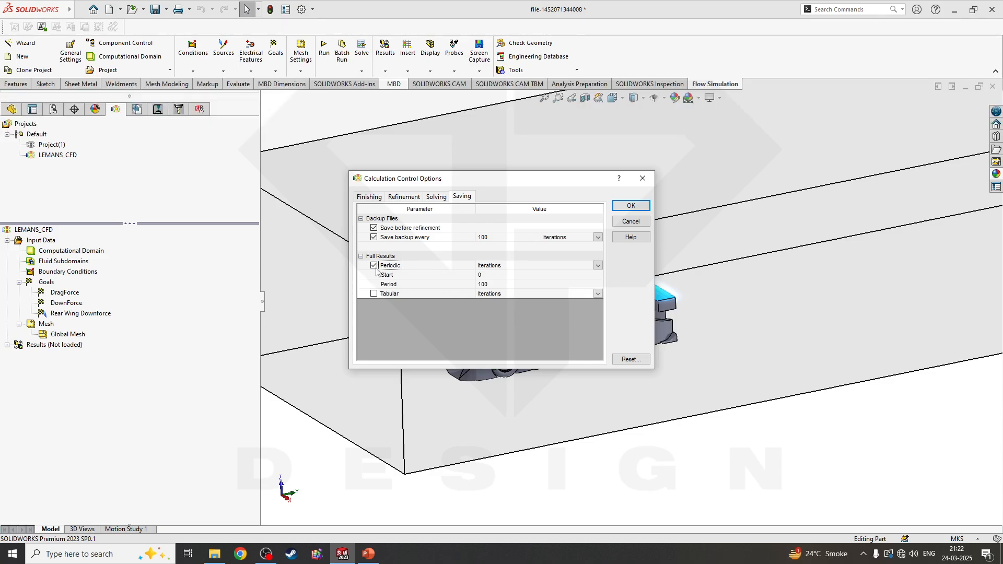
{"action": "left_click", "coordinate": [627, 208]}
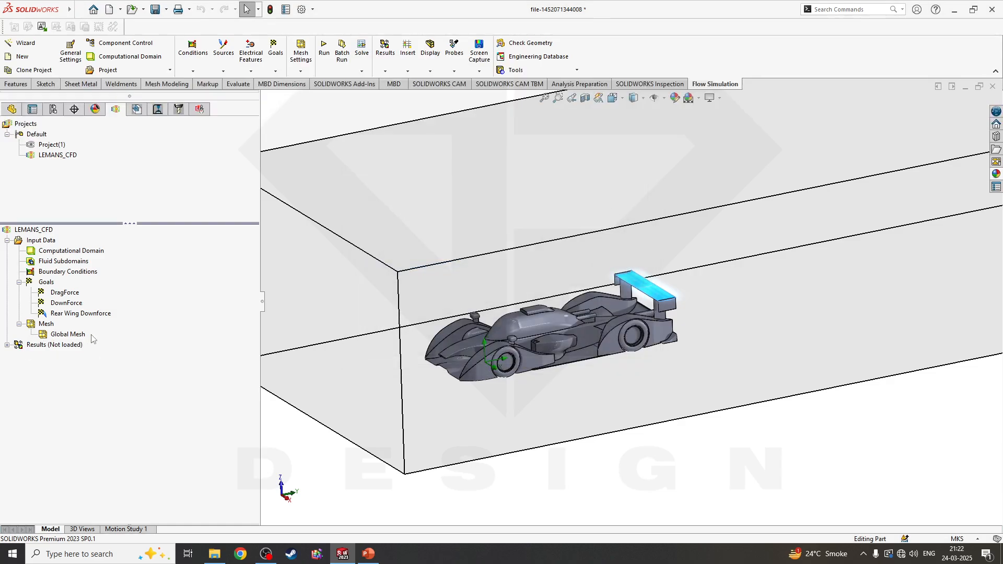
Run the LEMANS_CFD project as a new calculation using all cores and bring up the solver window.
{"action": "left_click", "coordinate": [323, 49]}
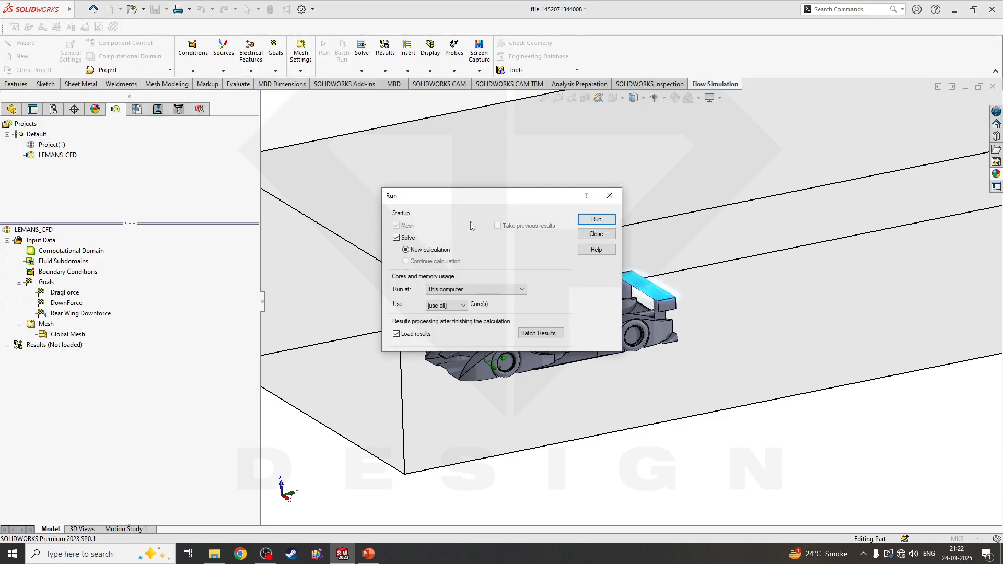
{"action": "left_click", "coordinate": [594, 222]}
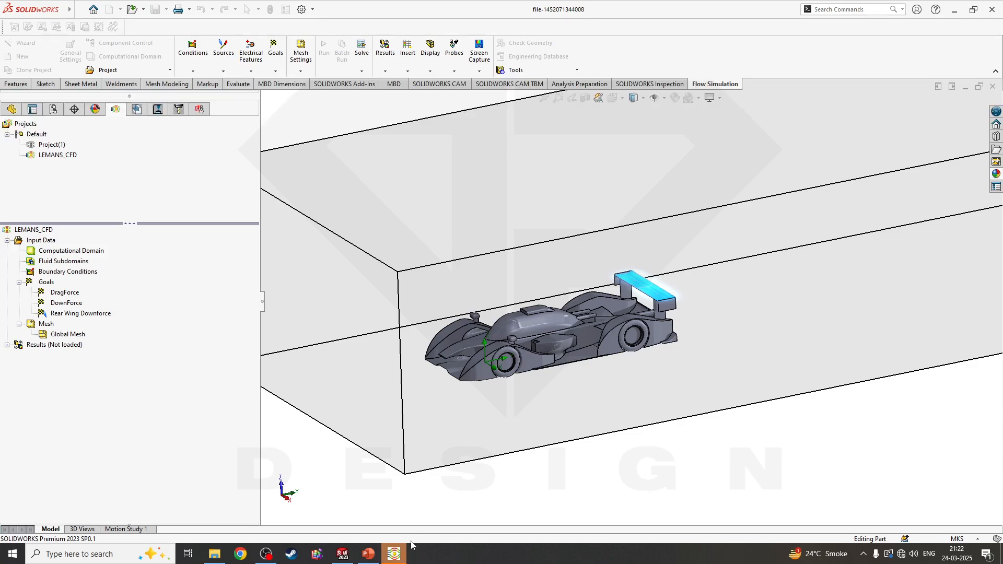
{"action": "left_click", "coordinate": [397, 555]}
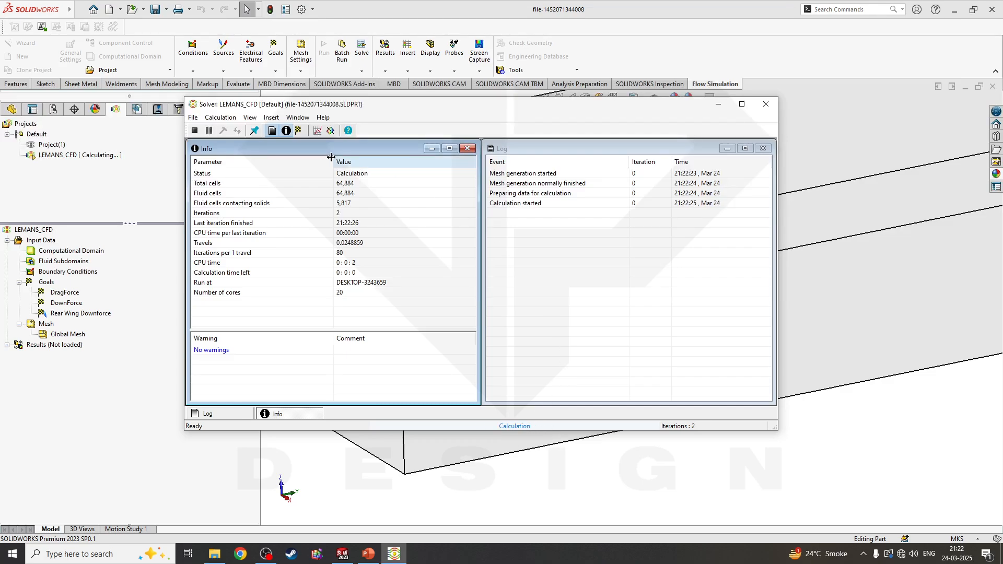
Insert a pressure contour preview on the Top Plane with zero offset and automatic min/max.
{"action": "left_click", "coordinate": [331, 130]}
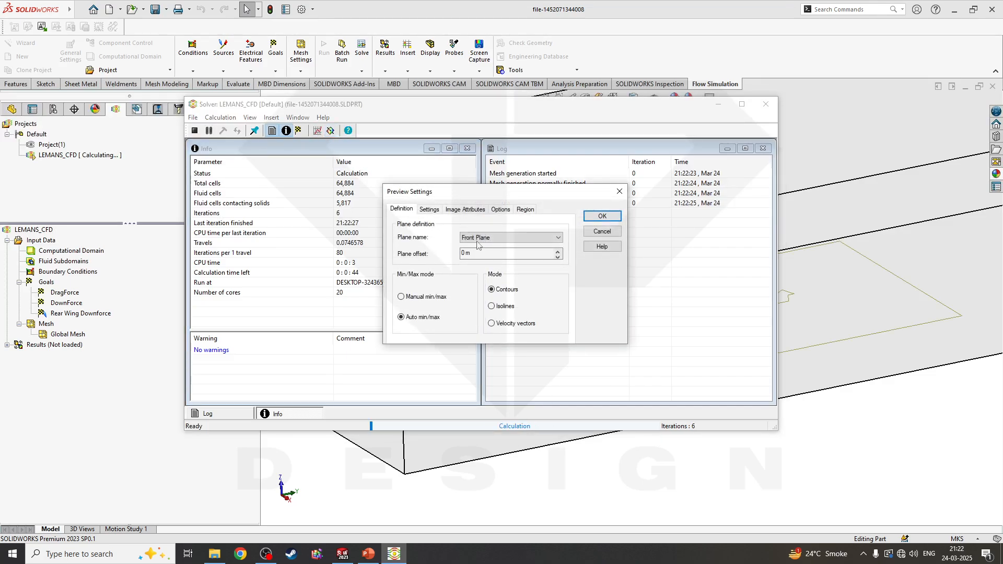
{"action": "left_click", "coordinate": [477, 238]}
{"action": "left_click", "coordinate": [484, 252]}
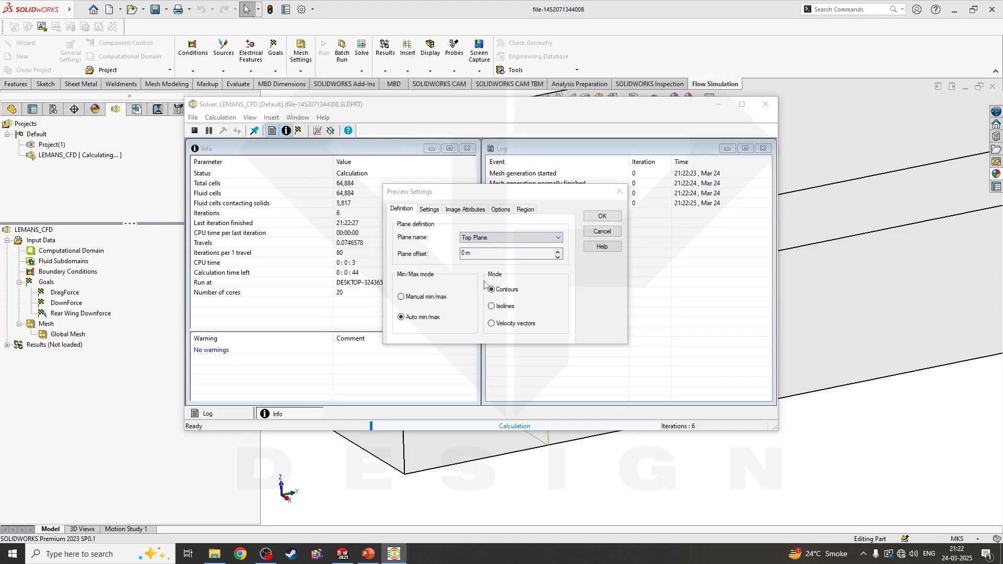
{"action": "left_click", "coordinate": [601, 216]}
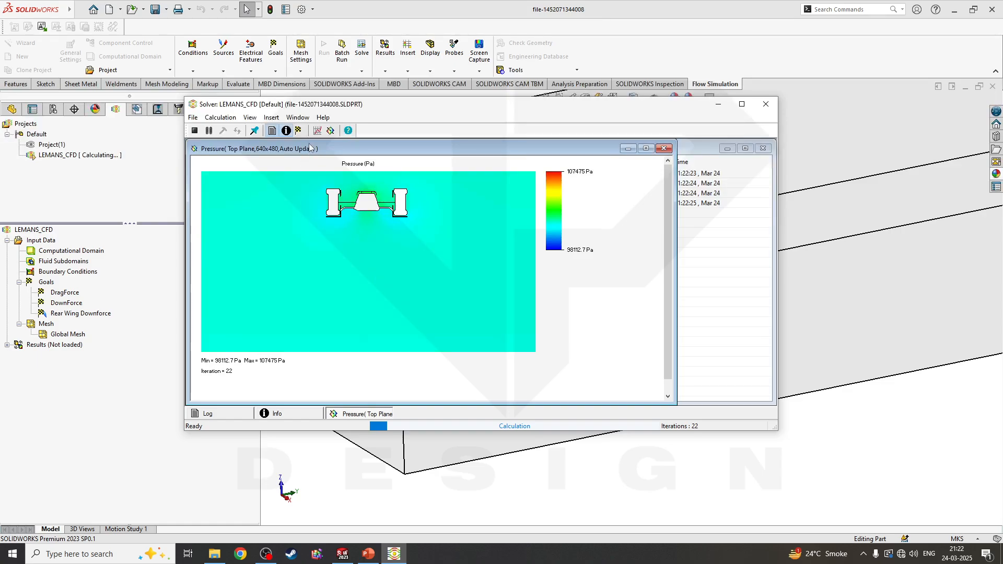
Add a second pressure contour preview on the Right Plane.
{"action": "left_click", "coordinate": [330, 131]}
{"action": "left_click", "coordinate": [496, 237]}
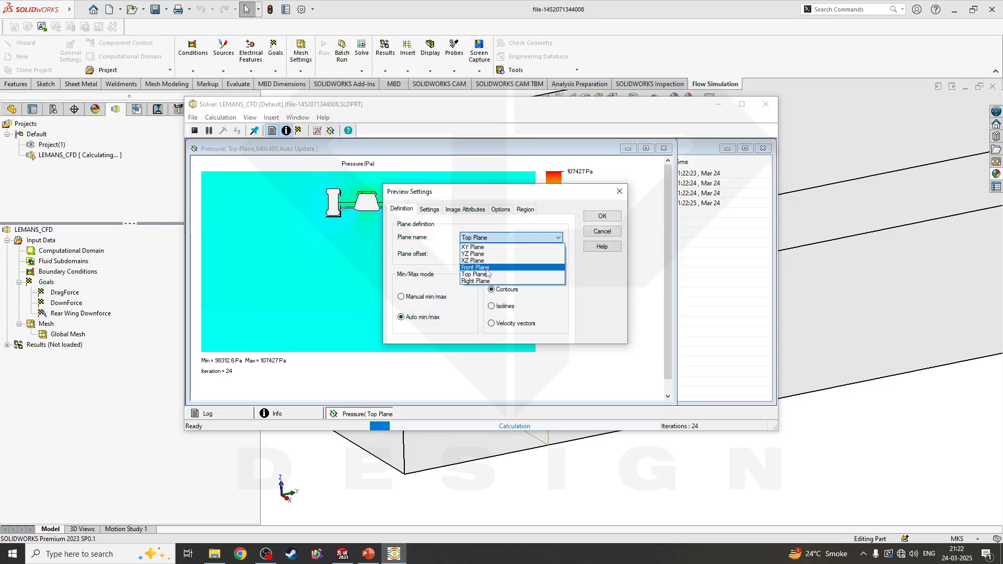
{"action": "left_click", "coordinate": [483, 281]}
{"action": "left_click", "coordinate": [600, 217]}
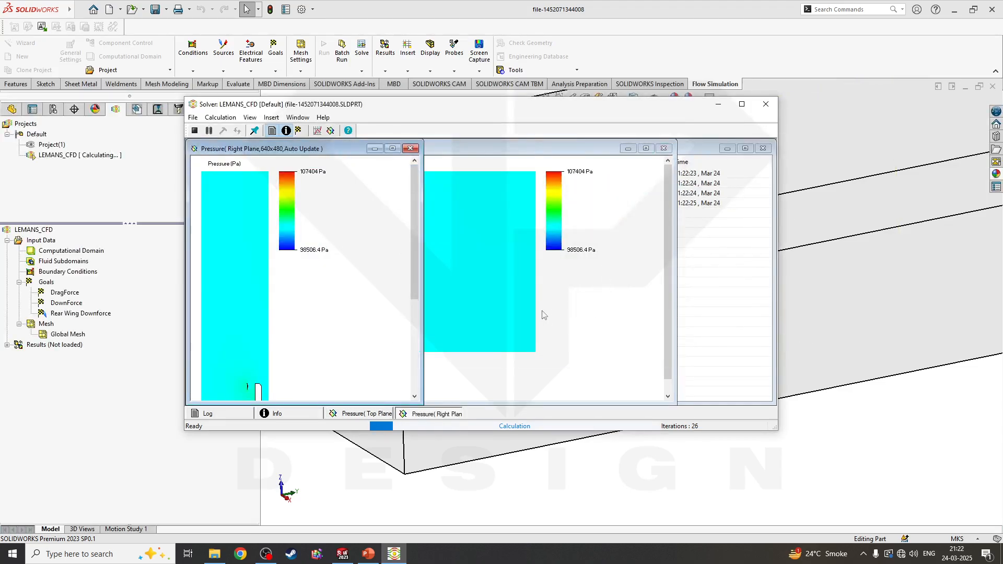
Maximize the solver window, resize the Right Plane preview to be narrower and taller, and move the Top Plane preview clear of it.
{"action": "left_click", "coordinate": [741, 104]}
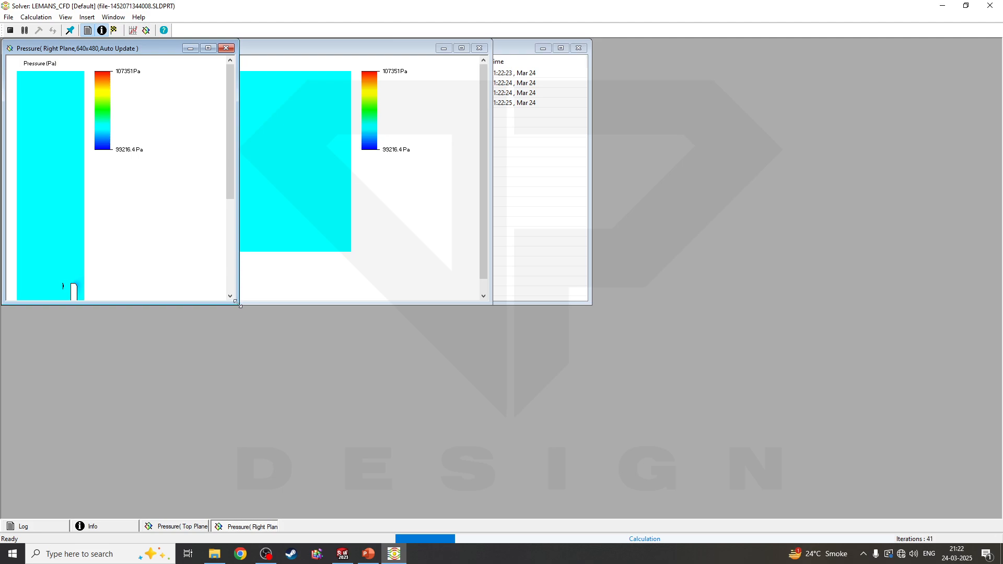
{"action": "left_click_drag", "start_coordinate": [240, 306], "coordinate": [160, 443]}
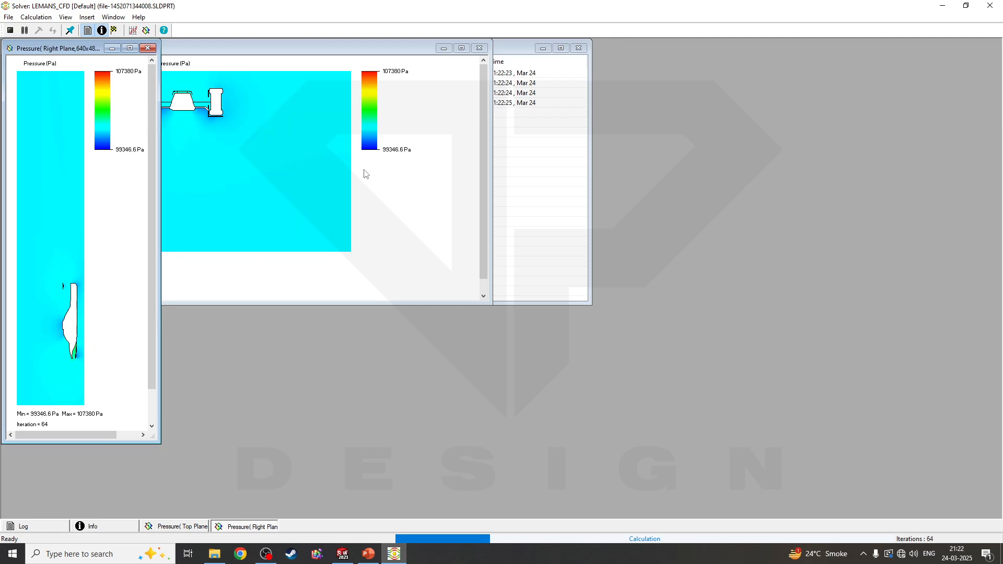
{"action": "left_click_drag", "start_coordinate": [279, 49], "coordinate": [679, 211]}
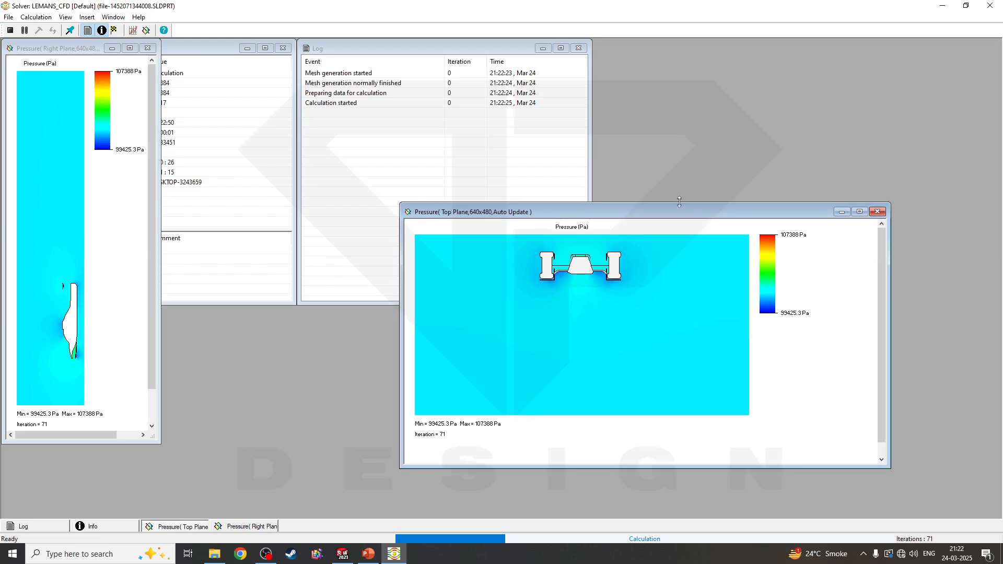
Insert a goal plot covering DownForce, DragForce and Rear Wing Downforce, and minimize it after viewing.
{"action": "left_click", "coordinate": [132, 30]}
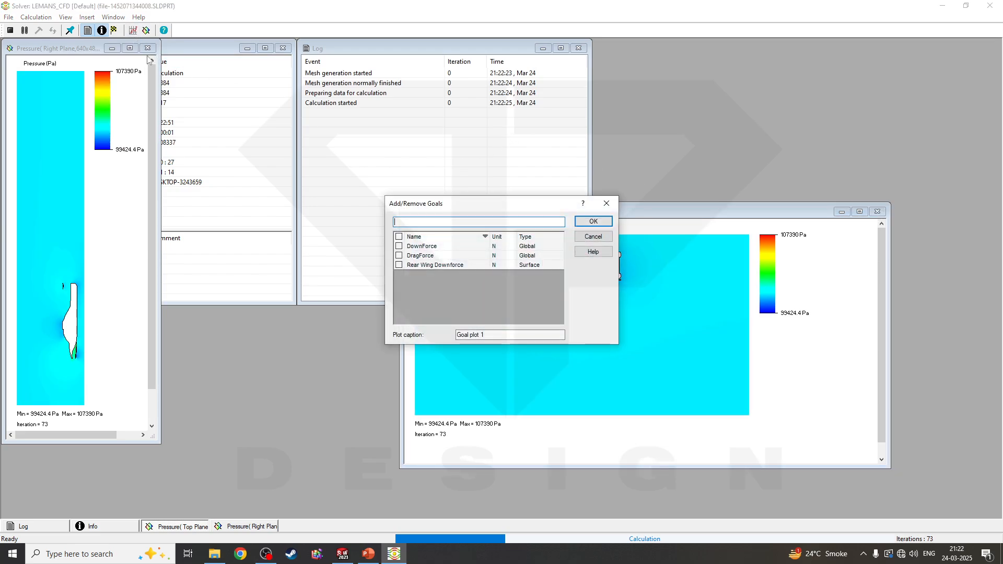
{"action": "left_click", "coordinate": [398, 237]}
{"action": "left_click", "coordinate": [599, 224]}
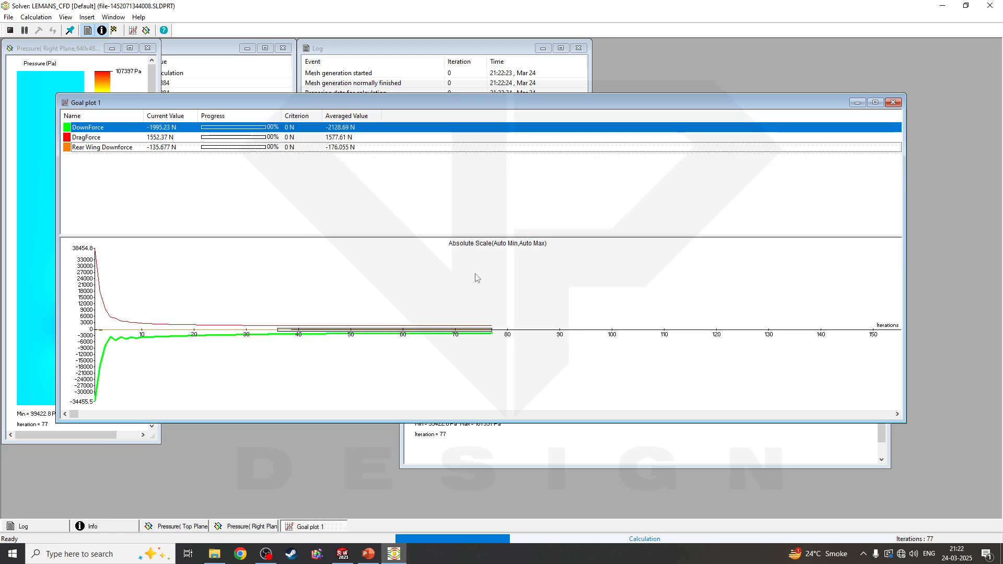
{"action": "left_click", "coordinate": [857, 103]}
Add a pressure contour preview on the Front Plane, look over the car's pressure field, and minimize the preview.
{"action": "left_click", "coordinate": [150, 32]}
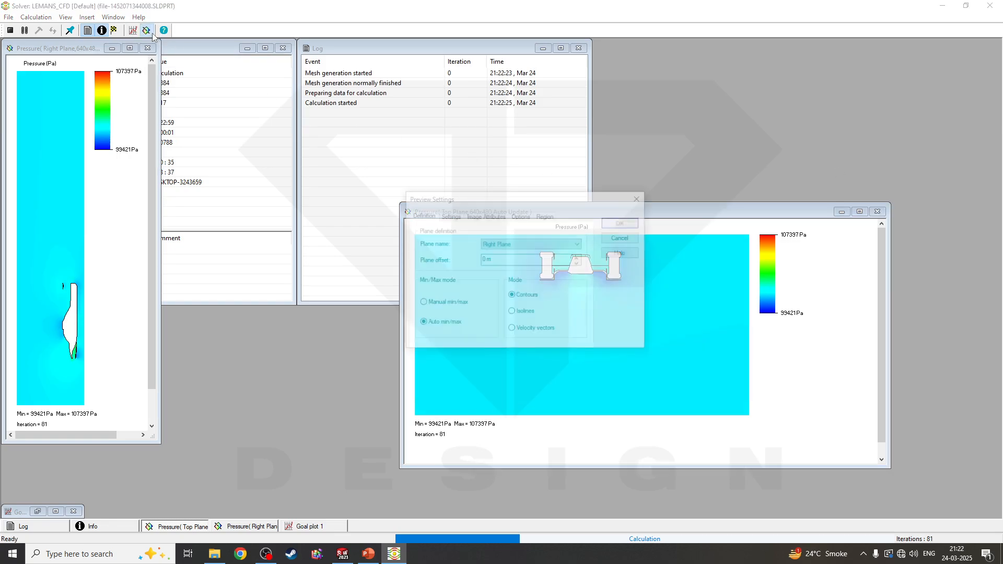
{"action": "left_click", "coordinate": [539, 249]}
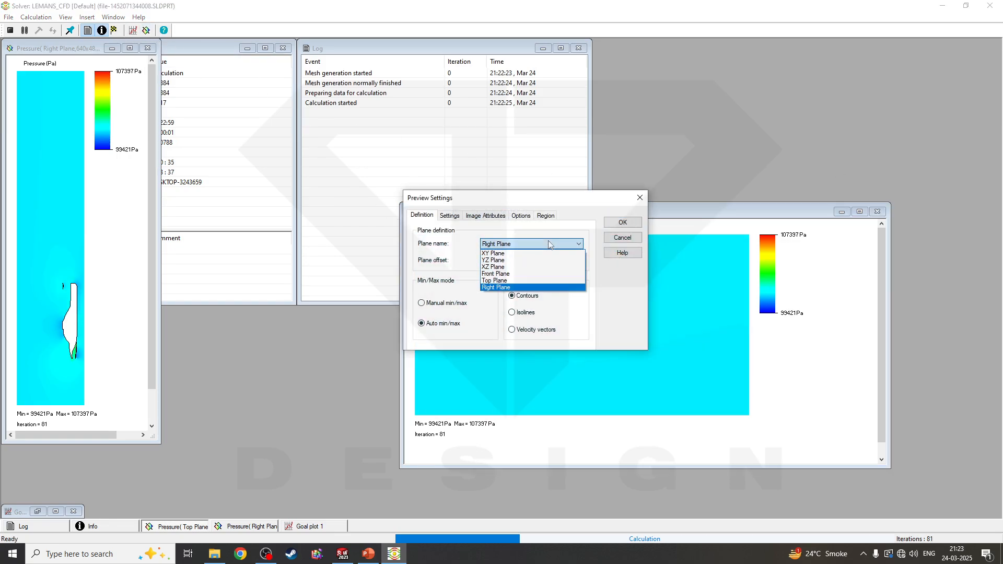
{"action": "left_click", "coordinate": [522, 275]}
{"action": "left_click", "coordinate": [621, 223]}
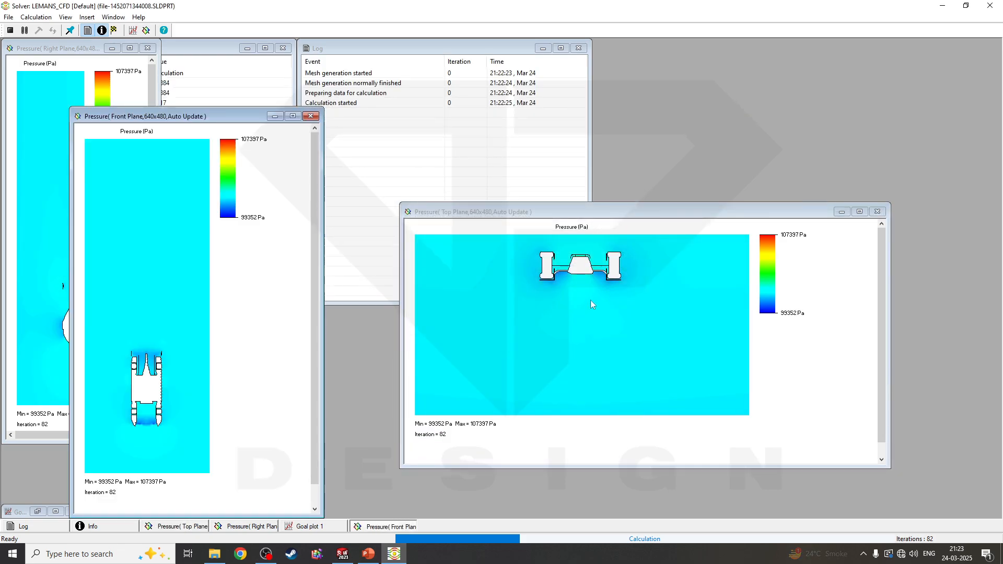
{"action": "scroll", "coordinate": [144, 428], "scroll_direction": "down", "scroll_amount": 1}
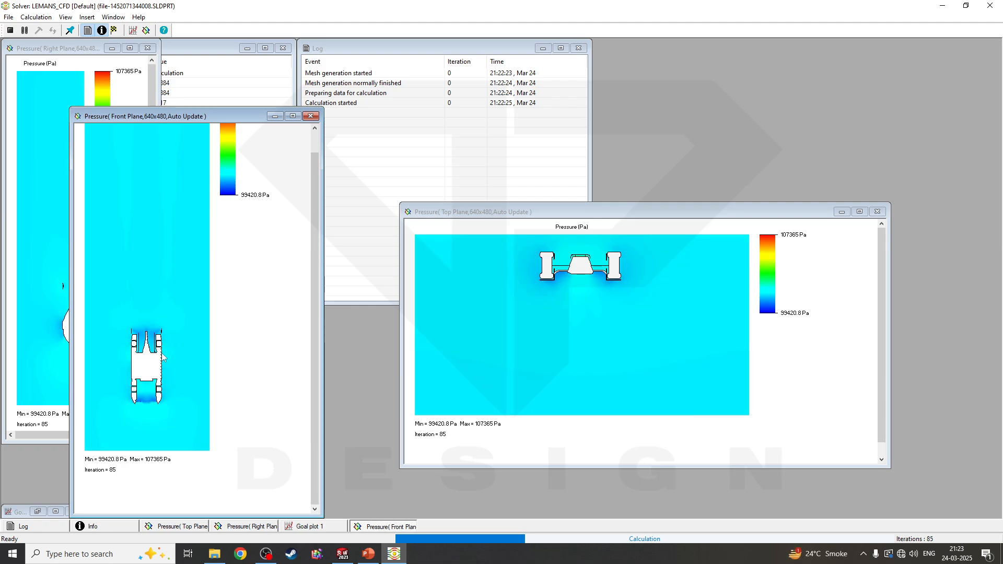
{"action": "scroll", "coordinate": [167, 360], "scroll_direction": "up", "scroll_amount": 1}
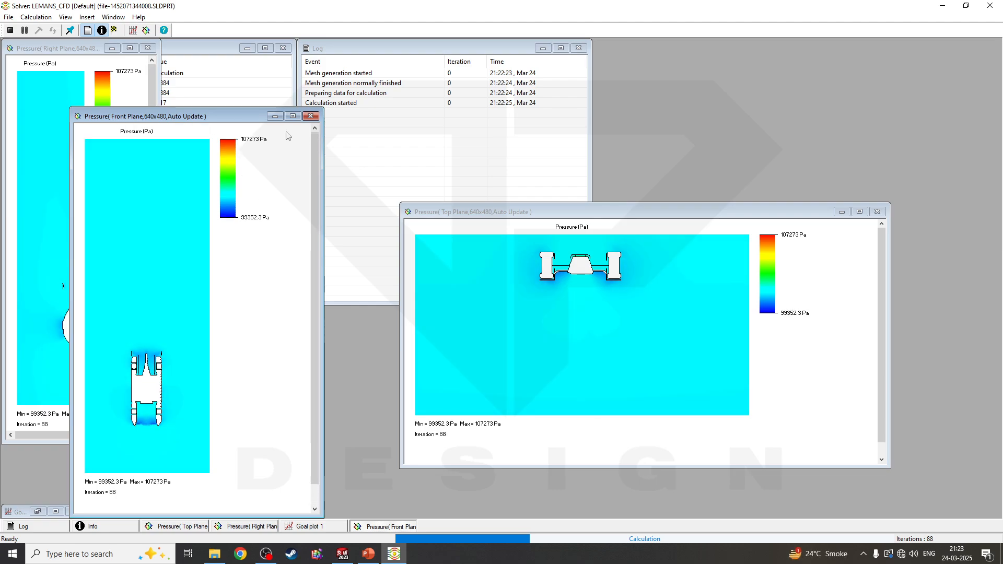
{"action": "left_click", "coordinate": [274, 116]}
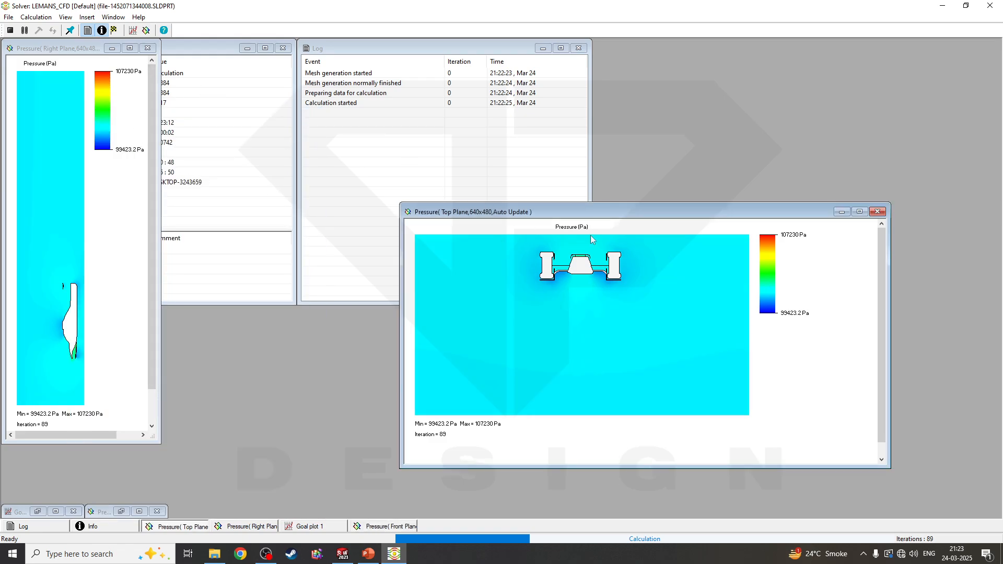
Add a velocity contour preview on the Right Plane and place it beside the Right Plane pressure preview.
{"action": "left_click", "coordinate": [146, 31]}
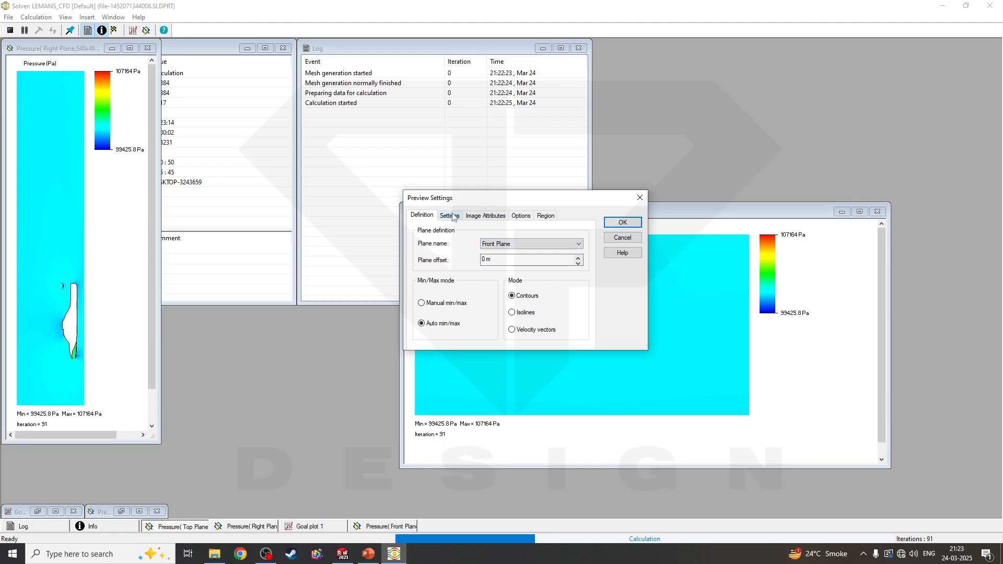
{"action": "left_click", "coordinate": [452, 216]}
{"action": "left_click", "coordinate": [516, 243]}
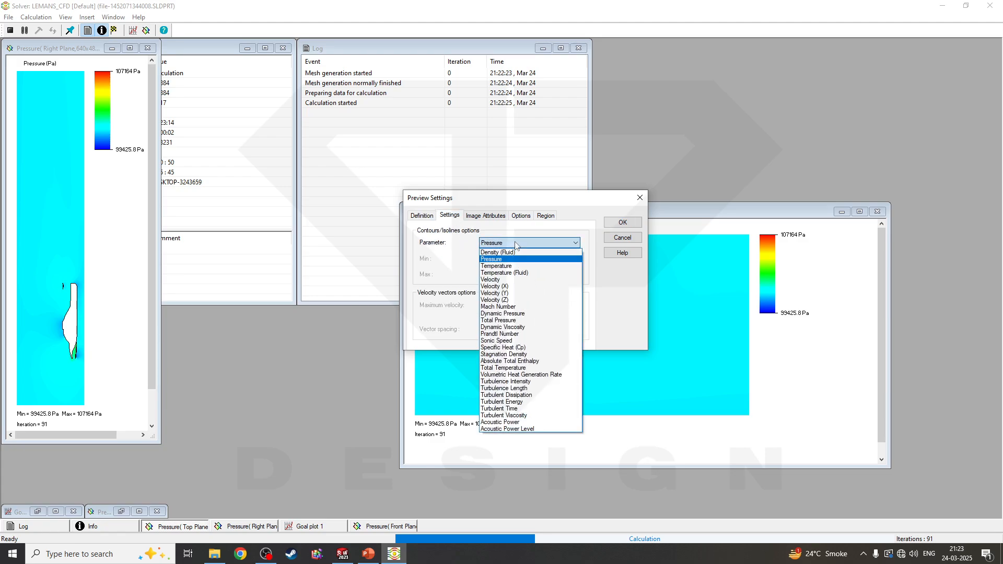
{"action": "left_click", "coordinate": [511, 281]}
{"action": "left_click", "coordinate": [422, 216]}
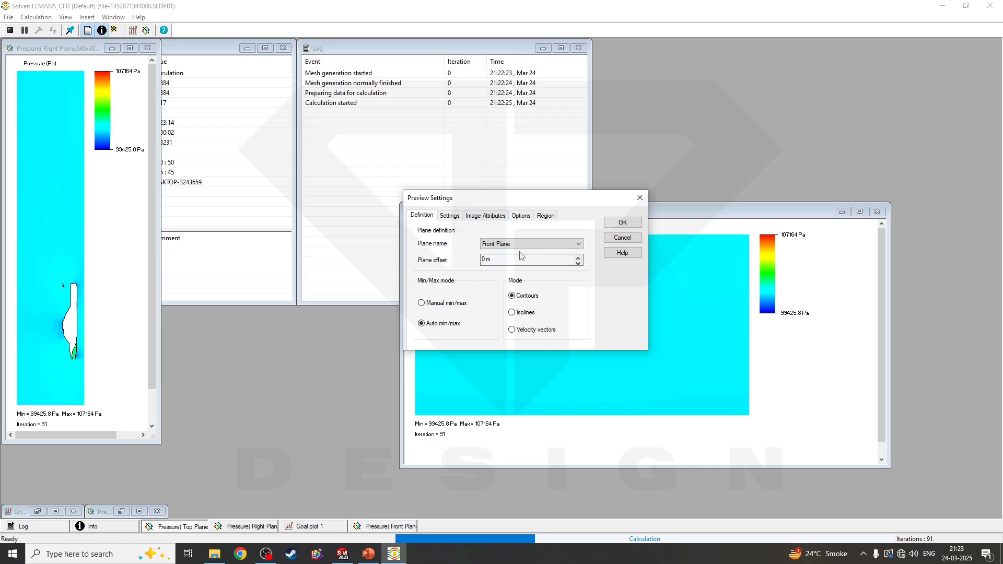
{"action": "left_click", "coordinate": [520, 245]}
{"action": "left_click", "coordinate": [525, 284]}
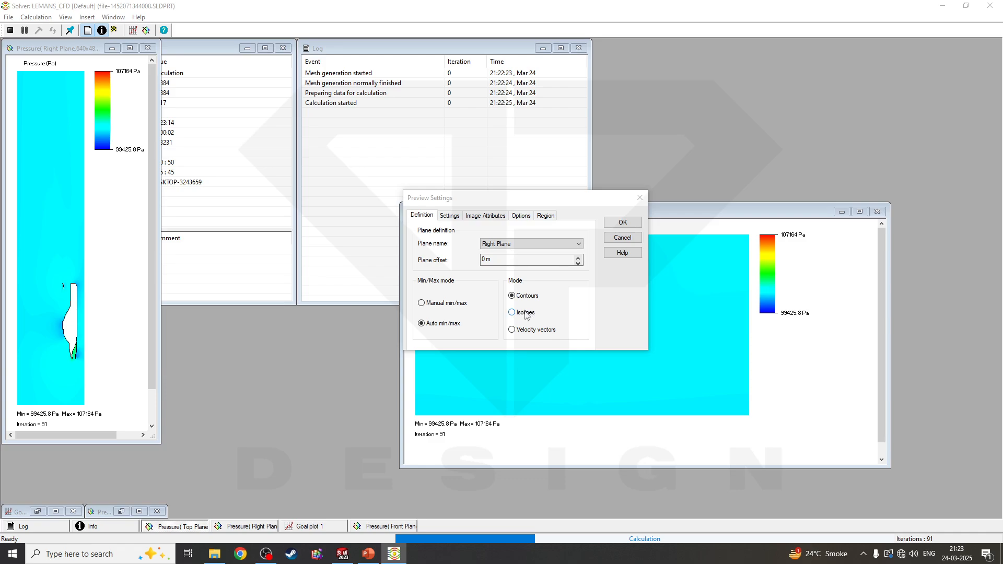
{"action": "left_click", "coordinate": [622, 223]}
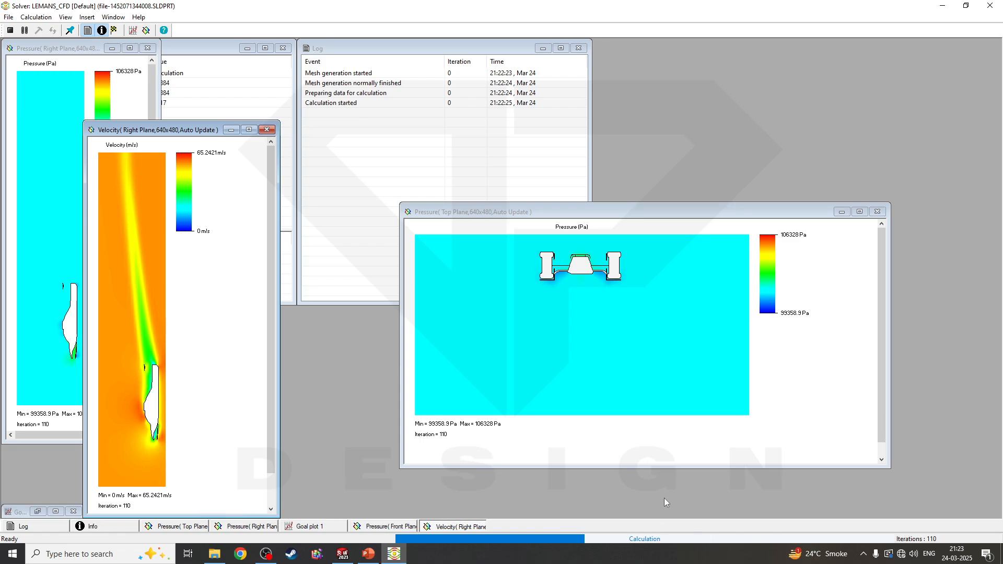
{"action": "left_click_drag", "start_coordinate": [175, 128], "coordinate": [284, 109]}
{"action": "right_click", "coordinate": [234, 198]}
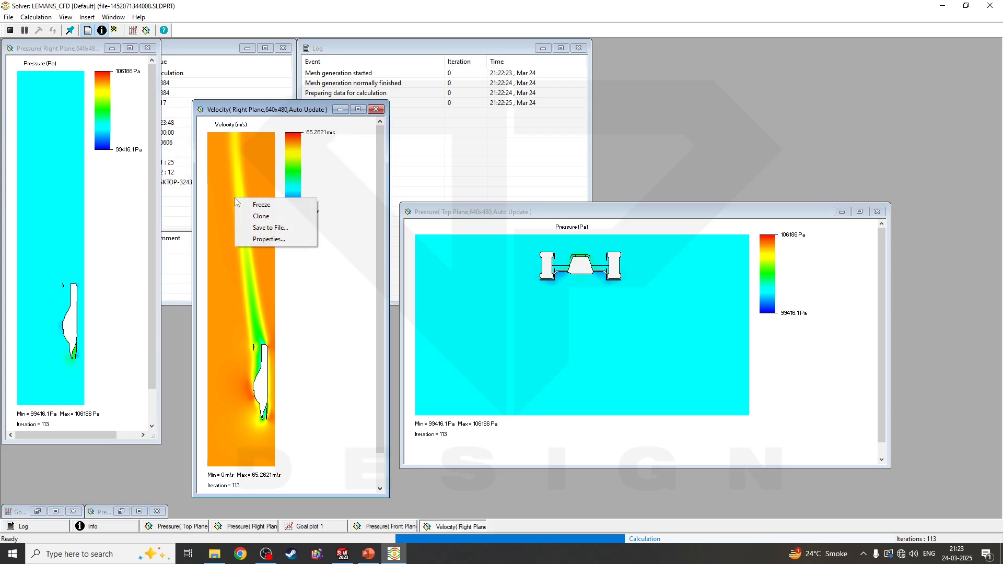
{"action": "left_click", "coordinate": [236, 256]}
{"action": "right_click", "coordinate": [247, 192]}
{"action": "left_click", "coordinate": [271, 123]}
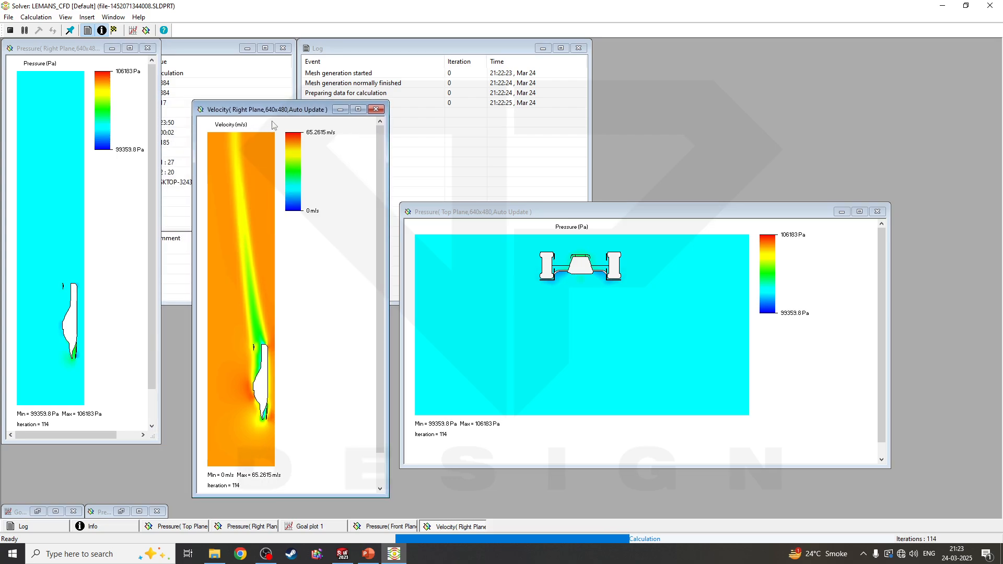
Start another Right Plane velocity preview and set its image size to 2000x2000.
{"action": "left_click", "coordinate": [147, 30]}
{"action": "left_click", "coordinate": [449, 215]}
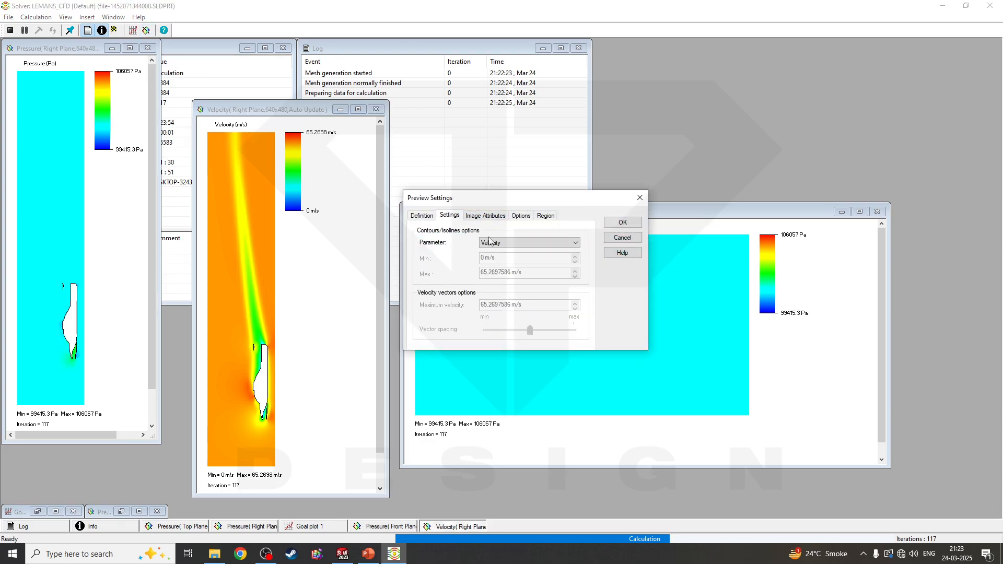
{"action": "left_click", "coordinate": [484, 215]}
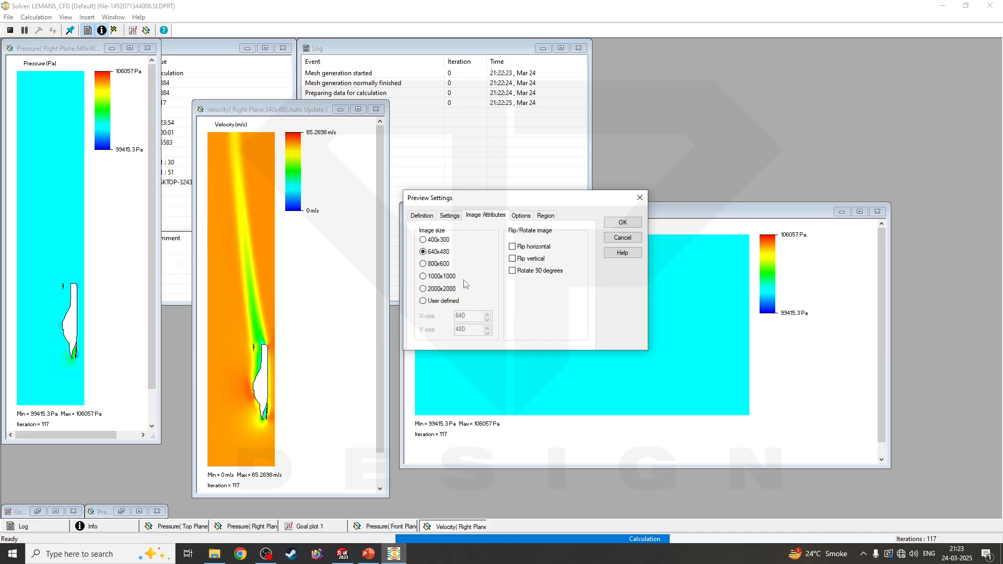
{"action": "left_click", "coordinate": [442, 290]}
{"action": "left_click", "coordinate": [442, 301]}
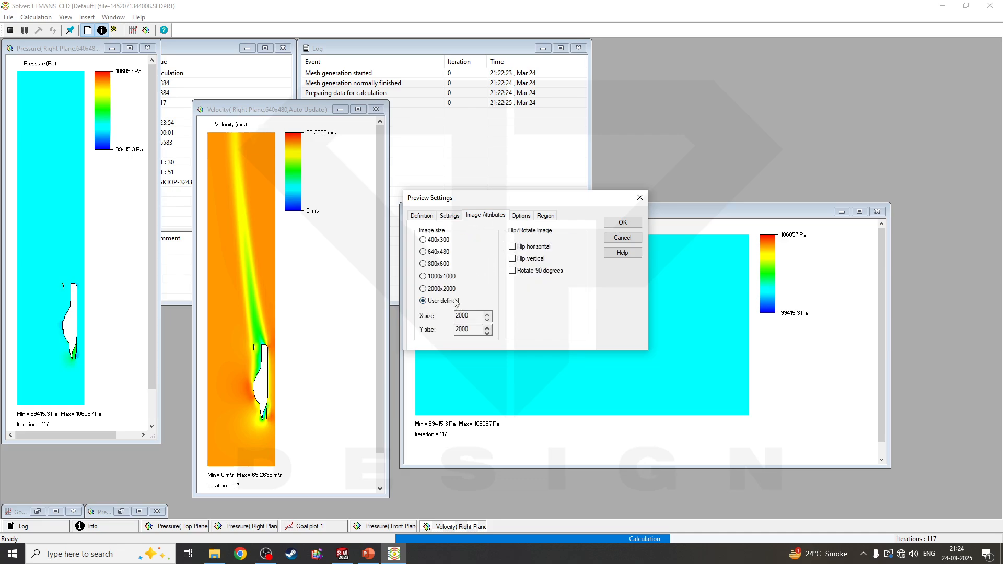
{"action": "left_click", "coordinate": [445, 290]}
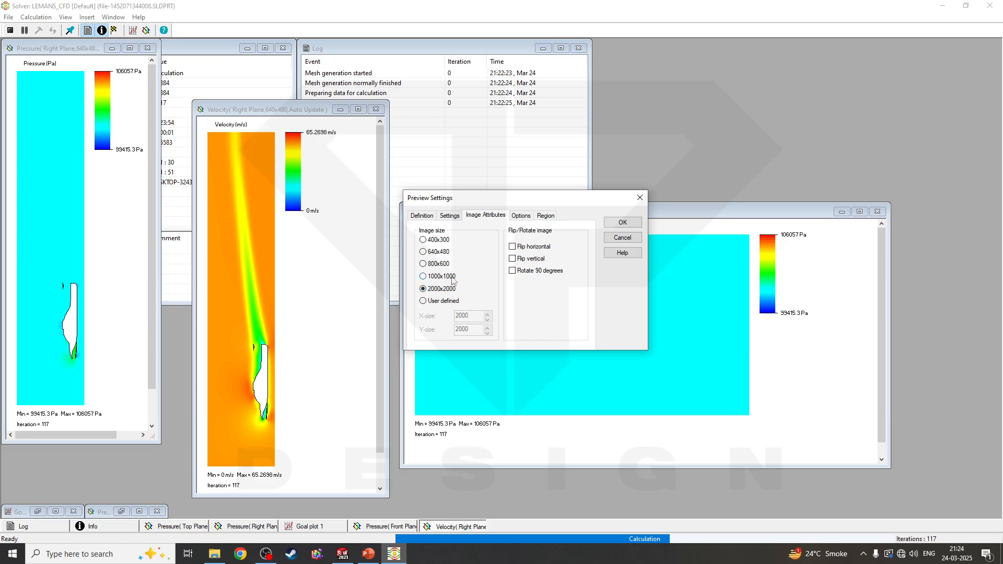
Examine the preview's update and saving options, including Save images, and its region limits, then return to the image attributes.
{"action": "left_click", "coordinate": [519, 216]}
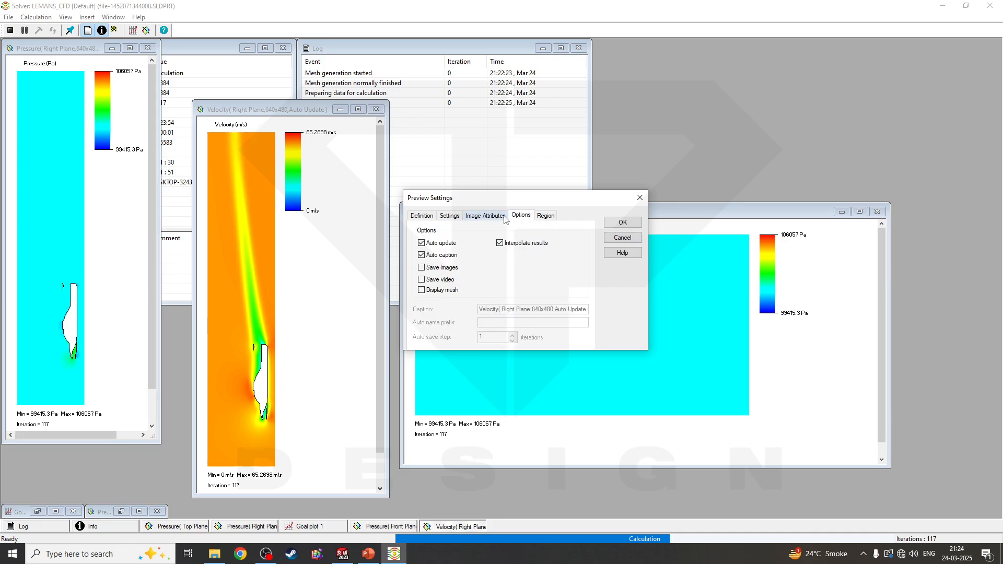
{"action": "left_click", "coordinate": [451, 270]}
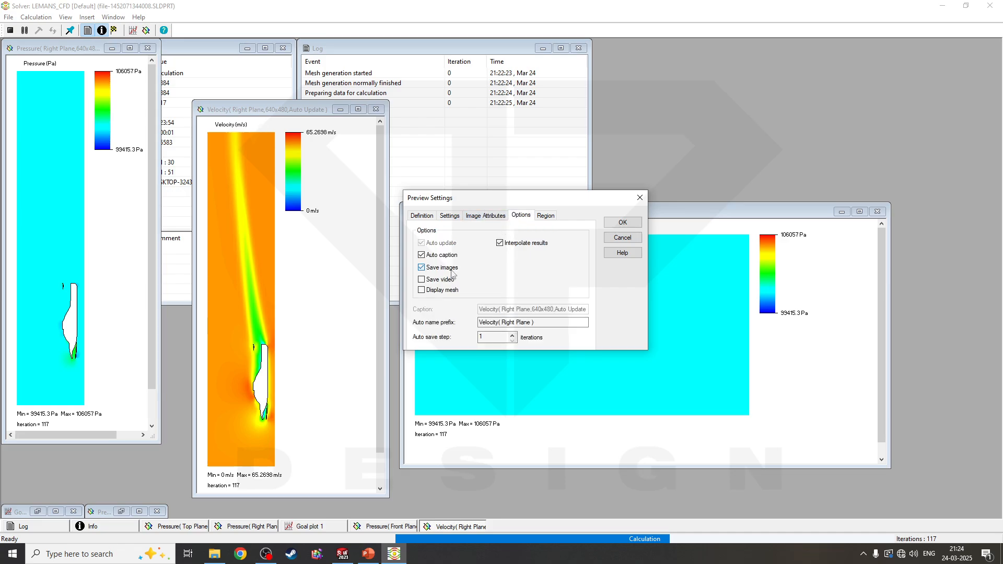
{"action": "left_click", "coordinate": [452, 272]}
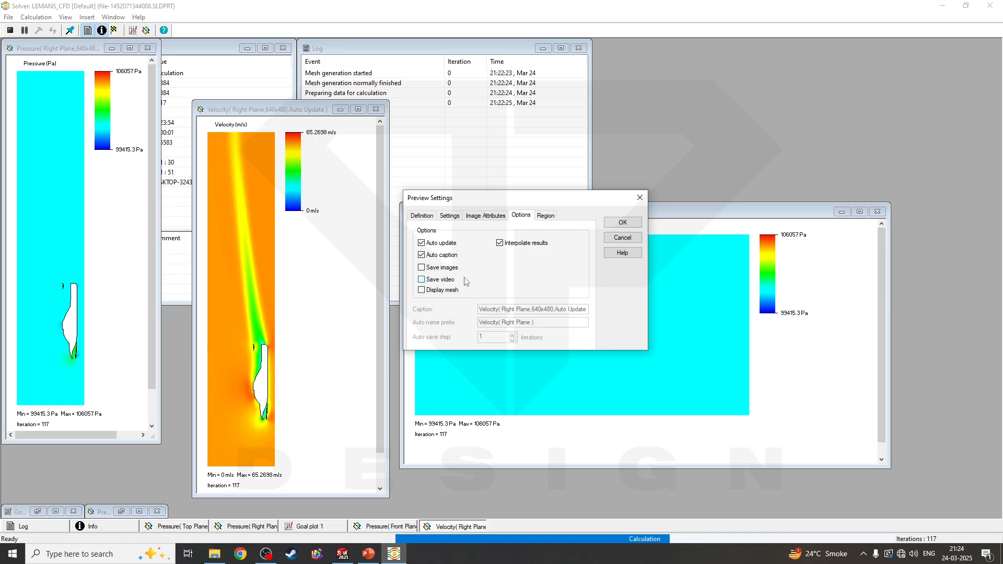
{"action": "left_click", "coordinate": [545, 216]}
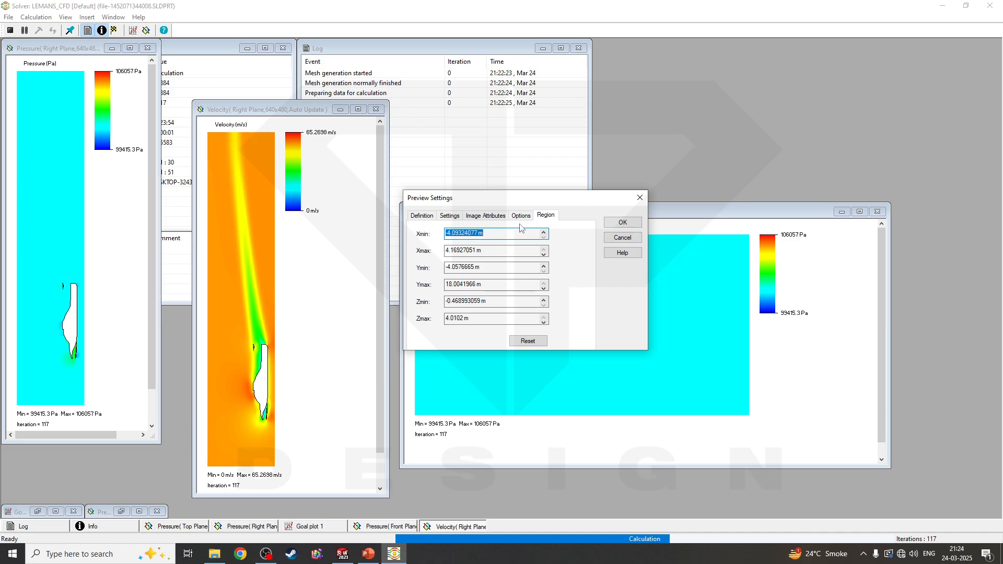
{"action": "left_click", "coordinate": [490, 216]}
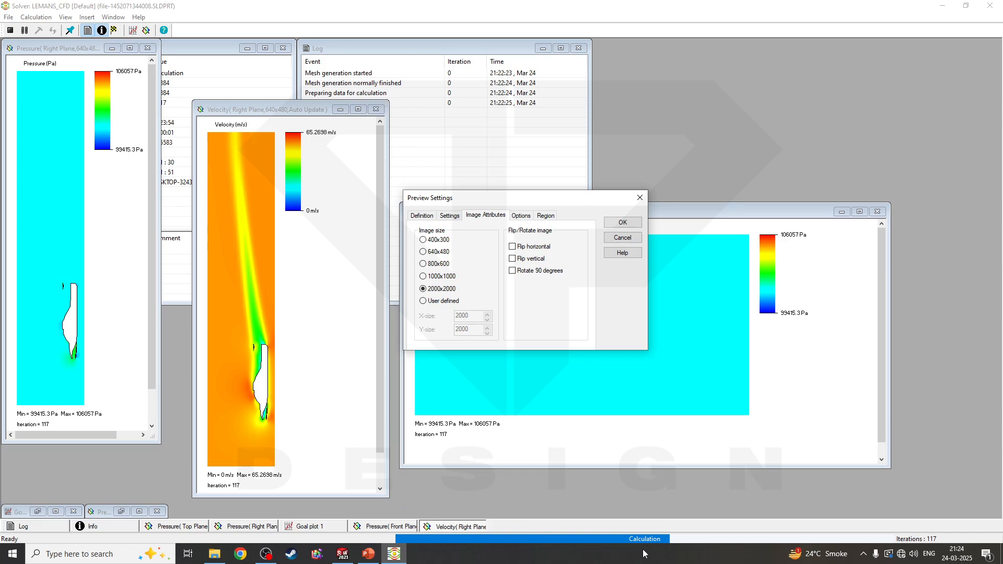
Review the new preview's contour and vector settings, and close the preview settings without adding it.
{"action": "left_click", "coordinate": [451, 216]}
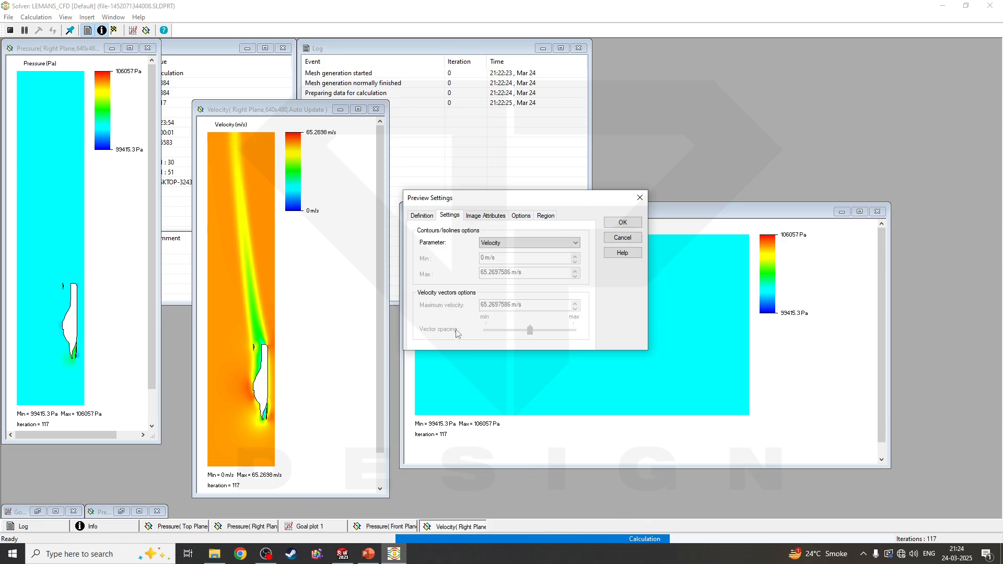
{"action": "left_click", "coordinate": [252, 110]}
{"action": "left_click", "coordinate": [638, 198]}
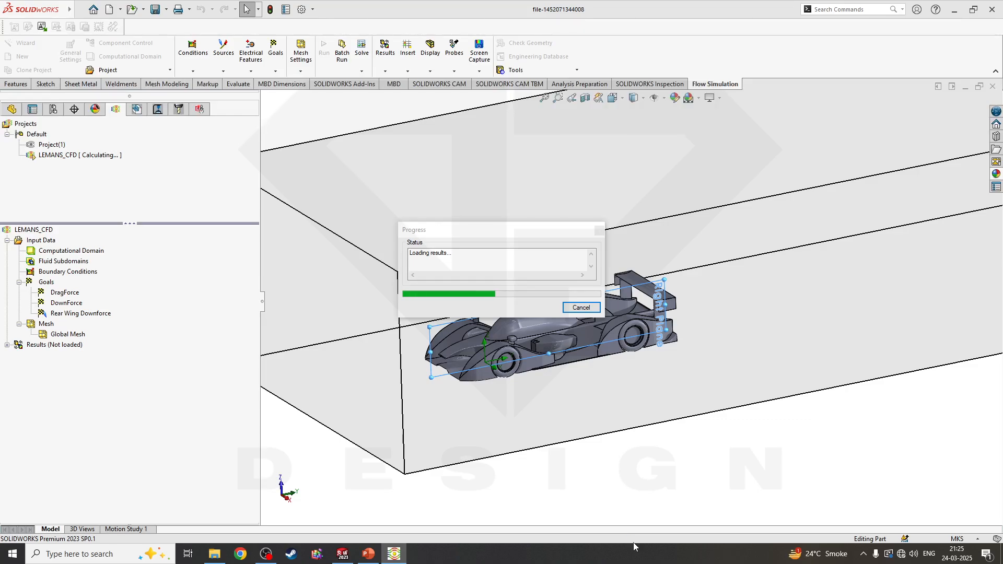
Return to the solver window, examine the Info window's cores, CPU time, travels and iteration figures, and minimize it.
{"action": "left_click", "coordinate": [400, 557]}
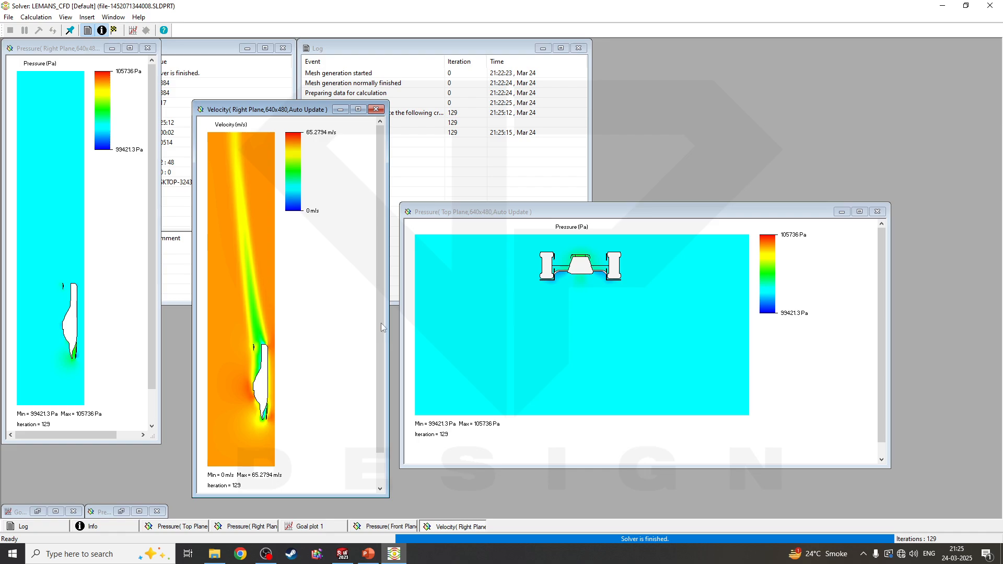
{"action": "left_click", "coordinate": [197, 78]}
{"action": "left_click", "coordinate": [177, 192]}
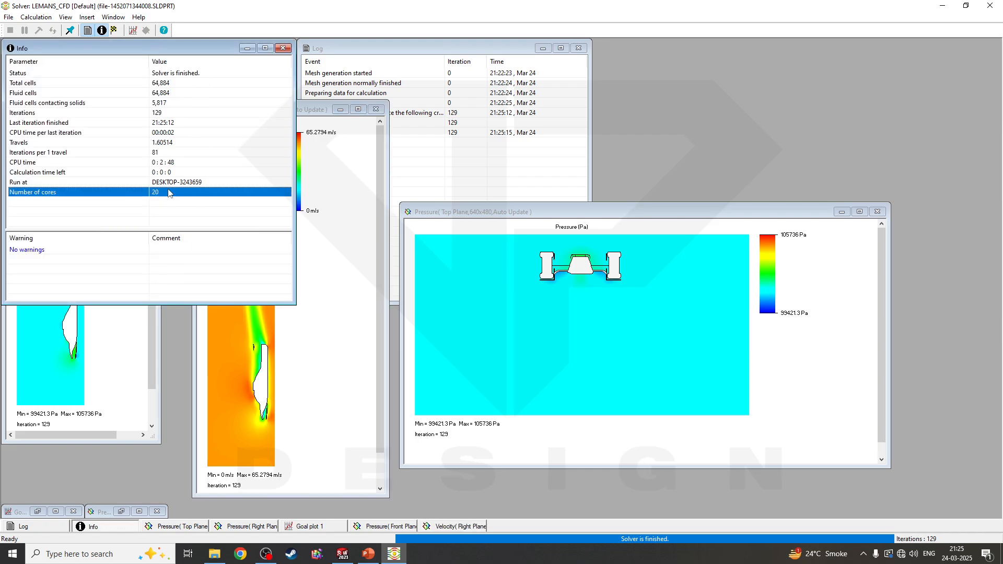
{"action": "left_click", "coordinate": [165, 162]}
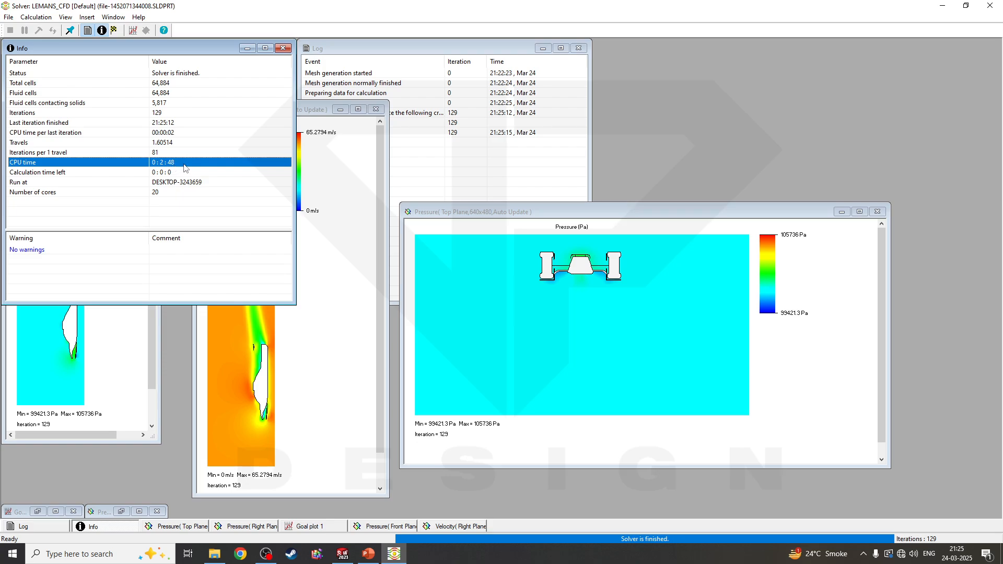
{"action": "left_click", "coordinate": [148, 153]}
{"action": "left_click", "coordinate": [137, 143]}
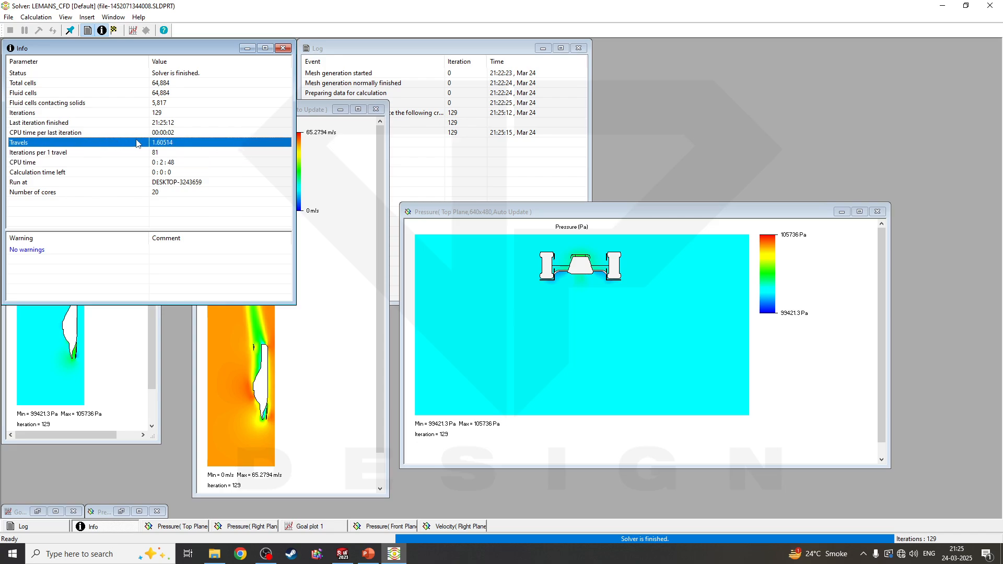
{"action": "left_click", "coordinate": [187, 133]}
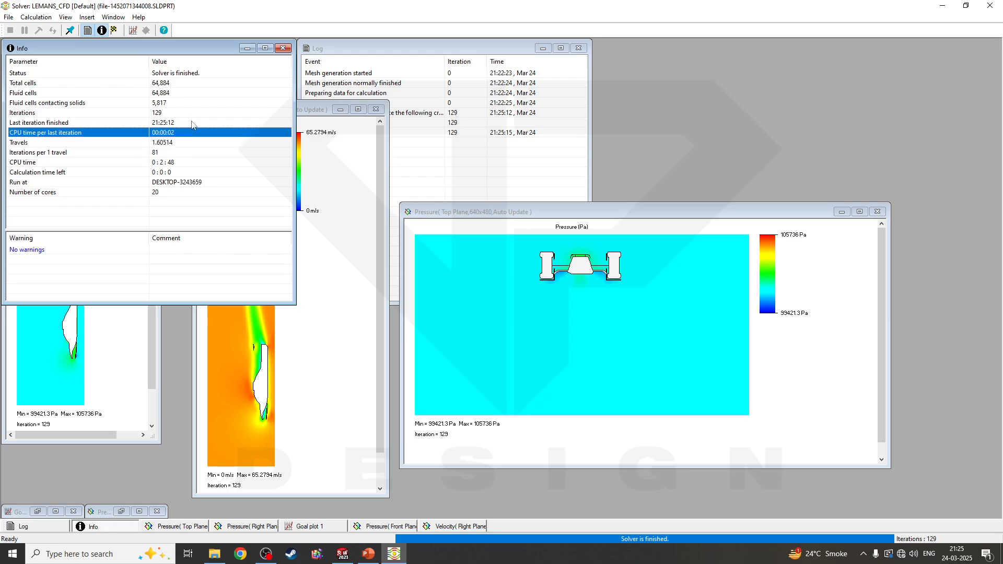
{"action": "left_click", "coordinate": [247, 48]}
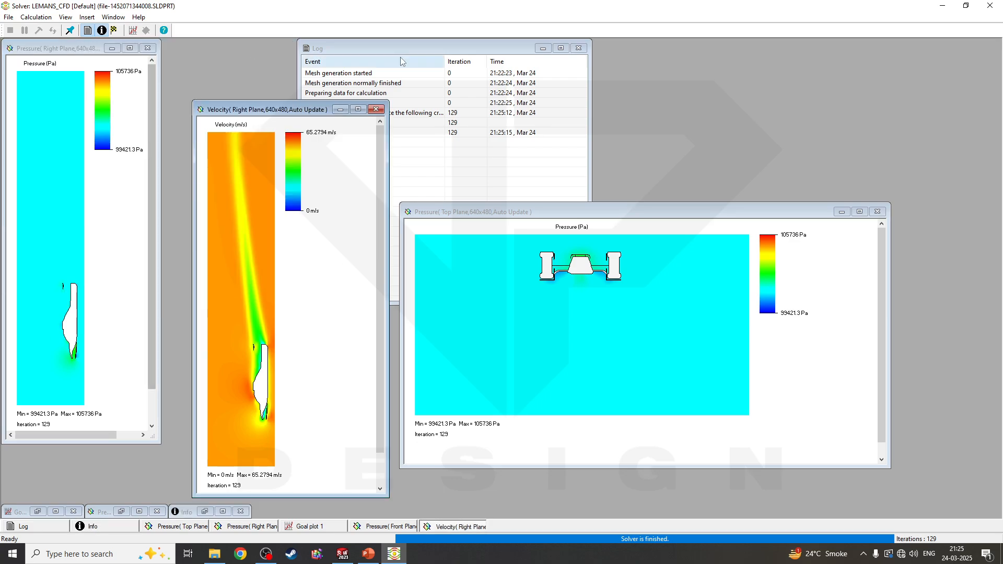
Close the solver window and hide the computational domain around the car.
{"action": "left_click", "coordinate": [989, 5]}
{"action": "middle_click_drag", "start_coordinate": [407, 308], "coordinate": [441, 293]}
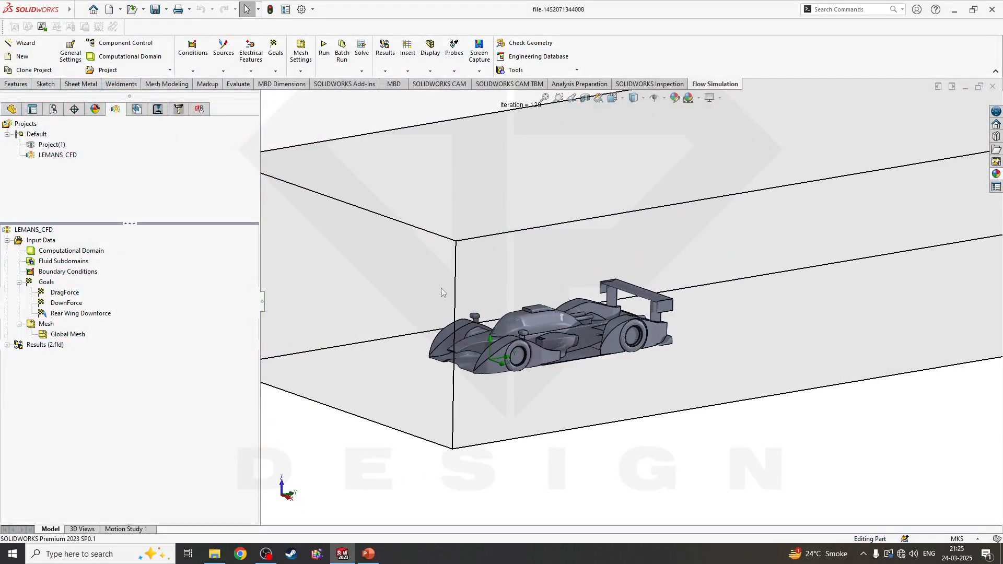
{"action": "right_click", "coordinate": [89, 252]}
{"action": "left_click", "coordinate": [112, 272]}
{"action": "scroll", "coordinate": [582, 320], "scroll_direction": "up", "scroll_amount": 3}
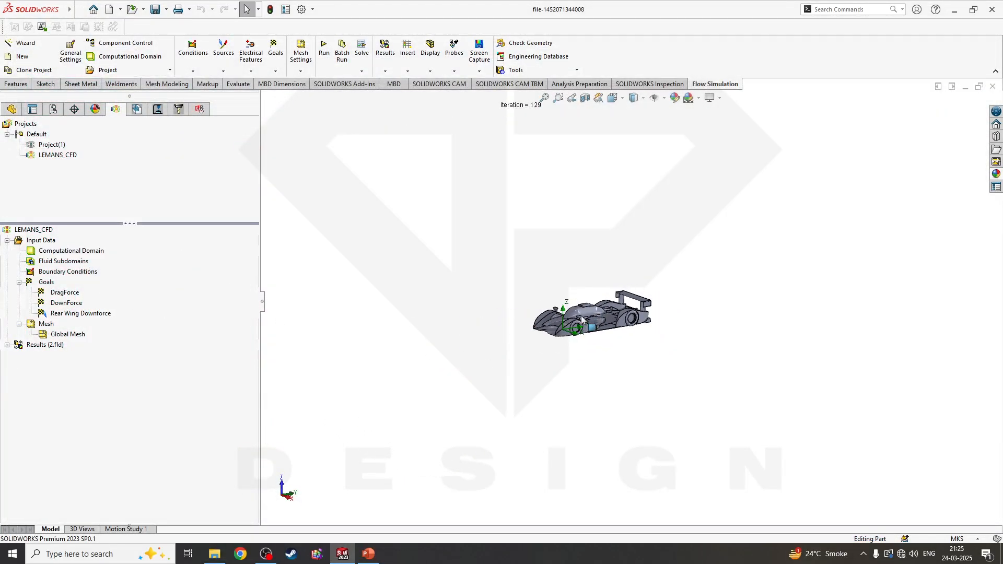
{"action": "scroll", "coordinate": [581, 319], "scroll_direction": "down", "scroll_amount": 5}
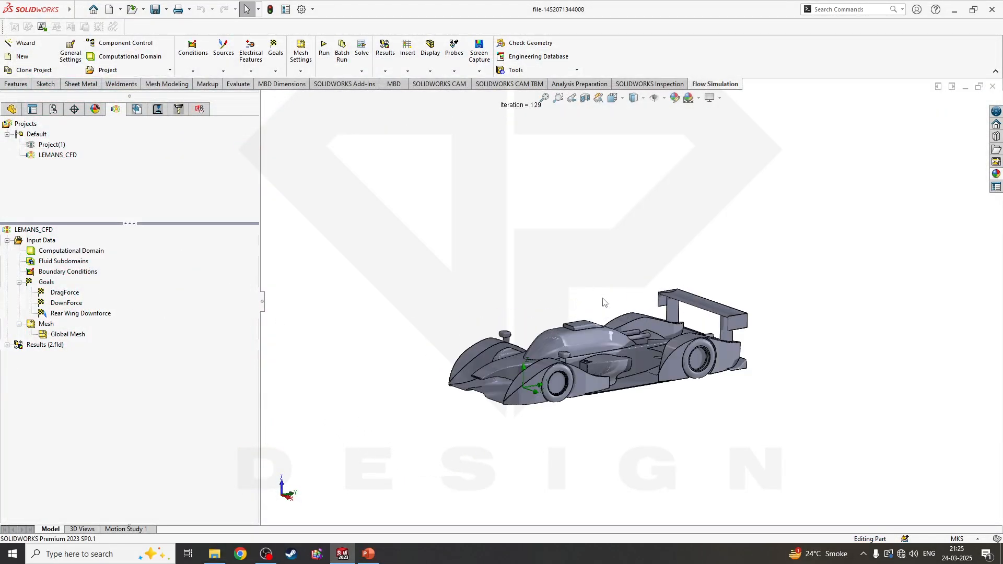
Expand the loaded results and look over the commands available for them.
{"action": "left_click", "coordinate": [9, 346]}
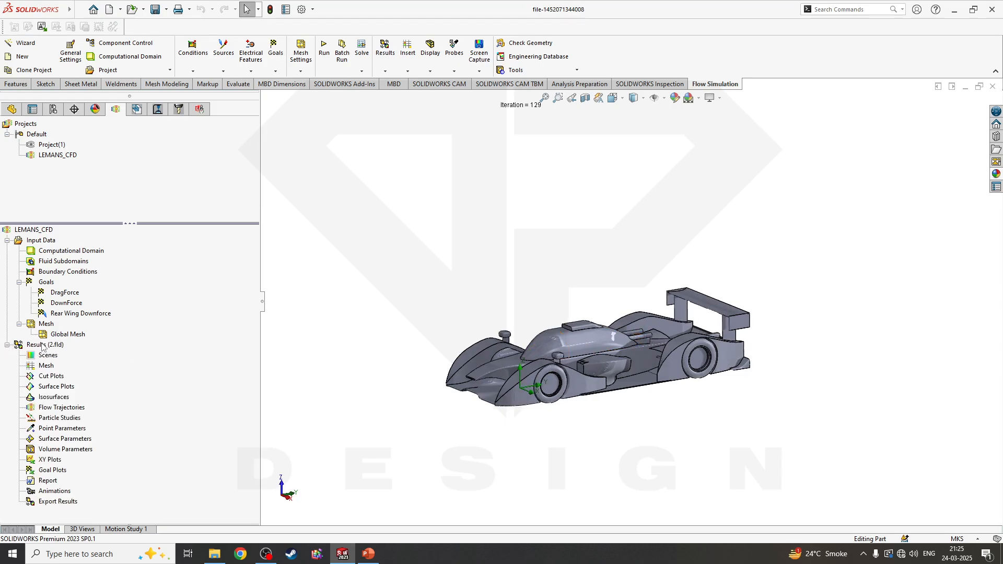
{"action": "right_click", "coordinate": [42, 346]}
{"action": "key", "text": "Escape"}
{"action": "right_click", "coordinate": [60, 347]}
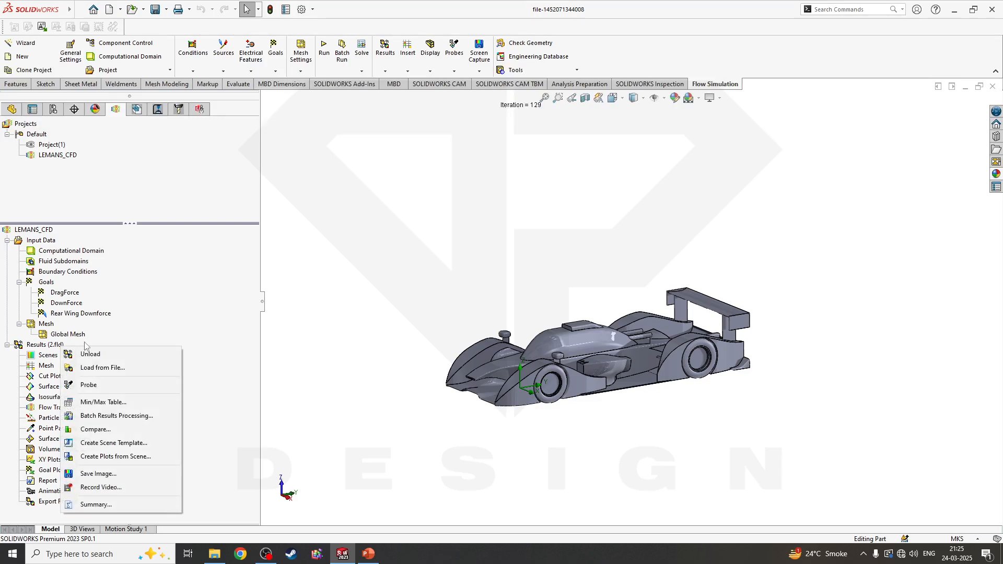
{"action": "left_click", "coordinate": [178, 342]}
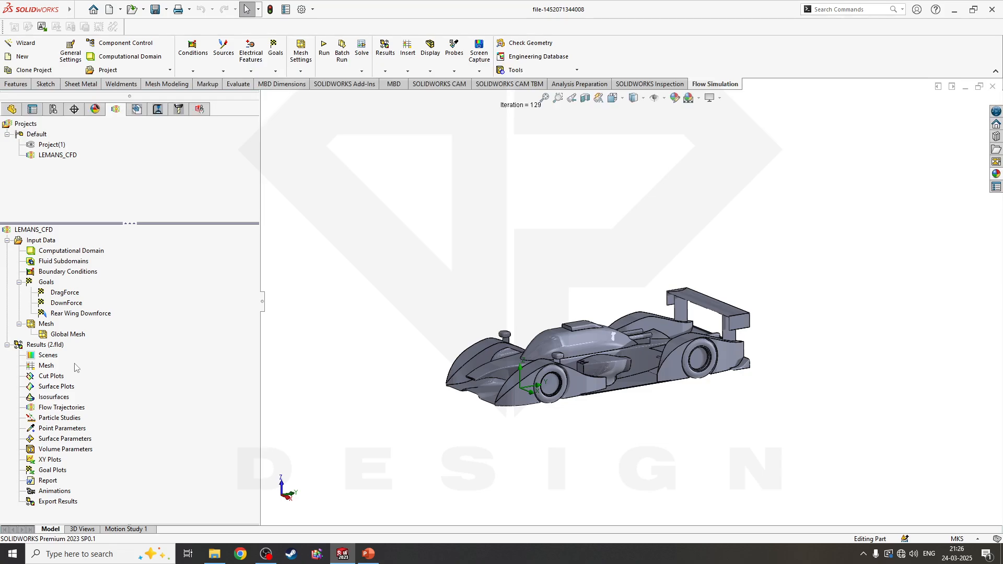
Insert a cut plot of pressure contours on the Right Plane in place of the preselected Front Plane.
{"action": "right_click", "coordinate": [56, 377]}
{"action": "left_click", "coordinate": [78, 387]}
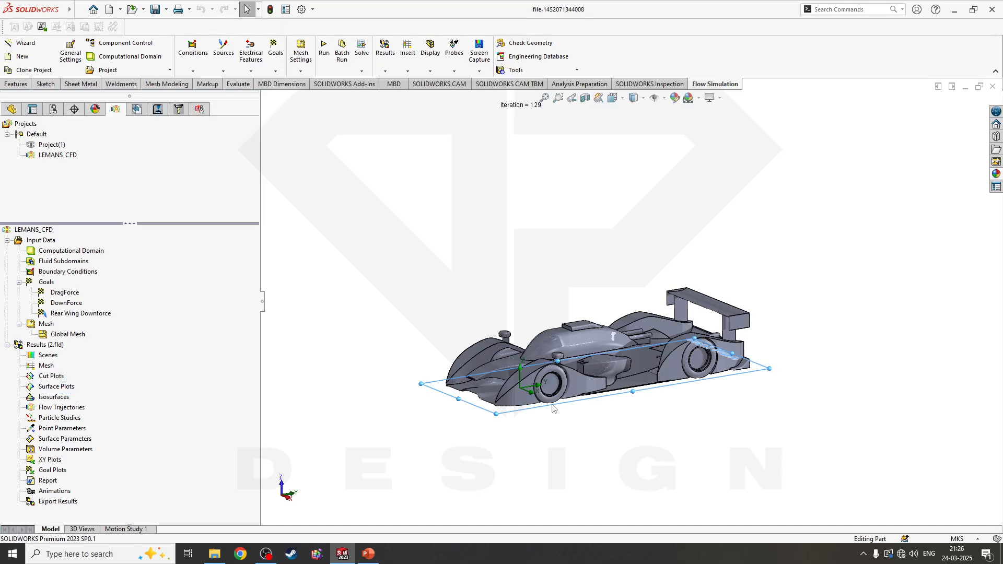
{"action": "right_click", "coordinate": [81, 192]}
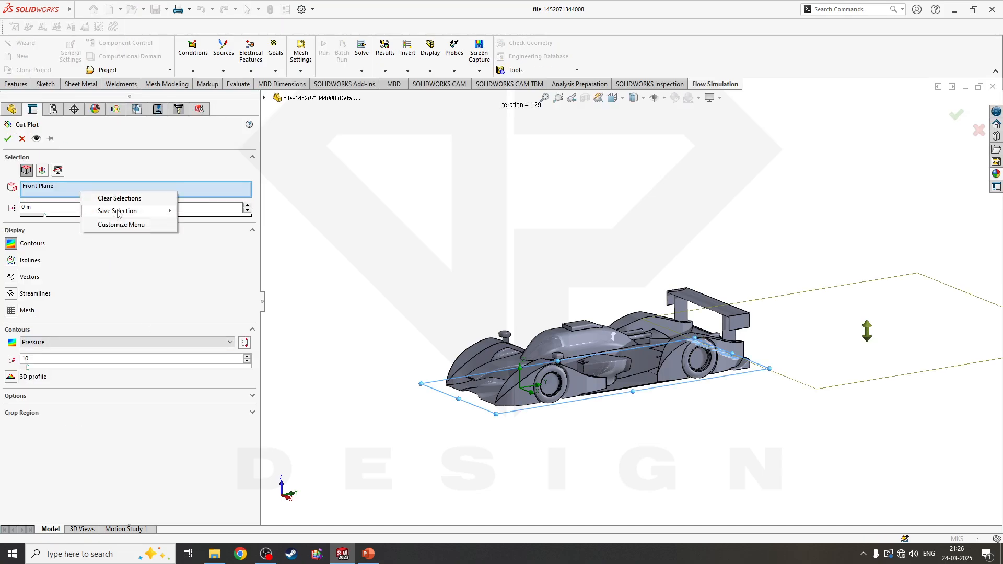
{"action": "left_click", "coordinate": [119, 198]}
{"action": "left_click", "coordinate": [264, 97]}
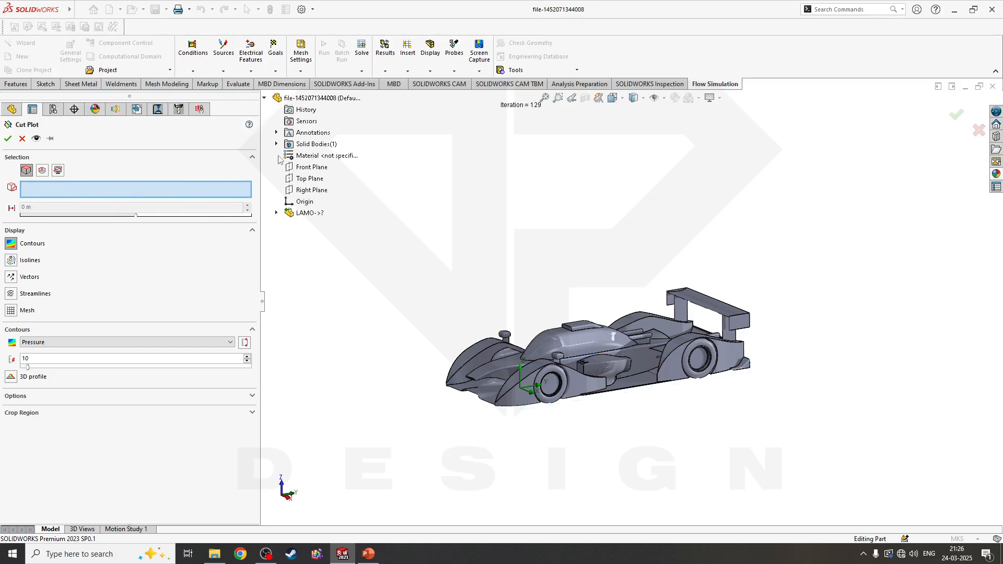
{"action": "left_click", "coordinate": [312, 189]}
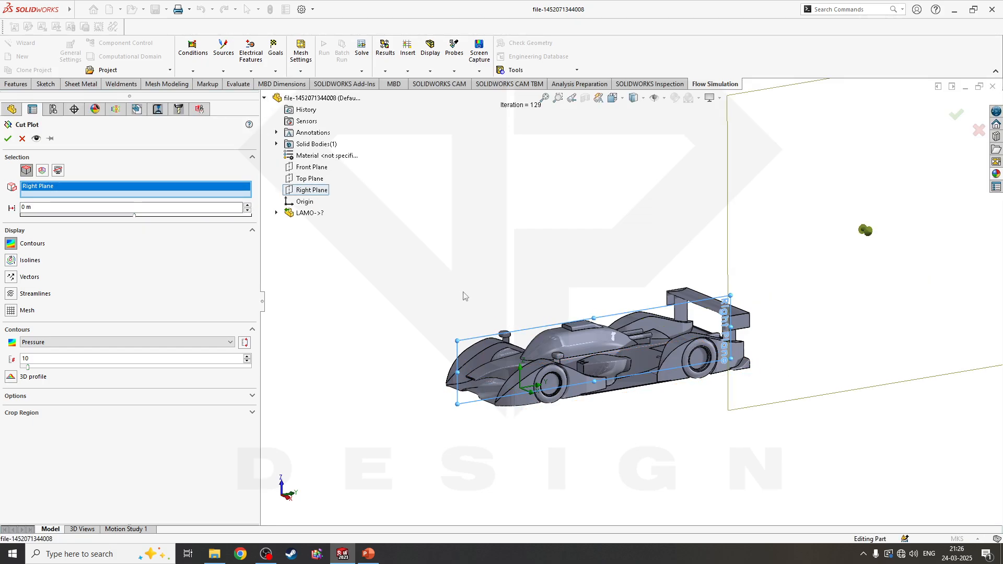
{"action": "middle_click_drag", "start_coordinate": [762, 308], "coordinate": [770, 306]}
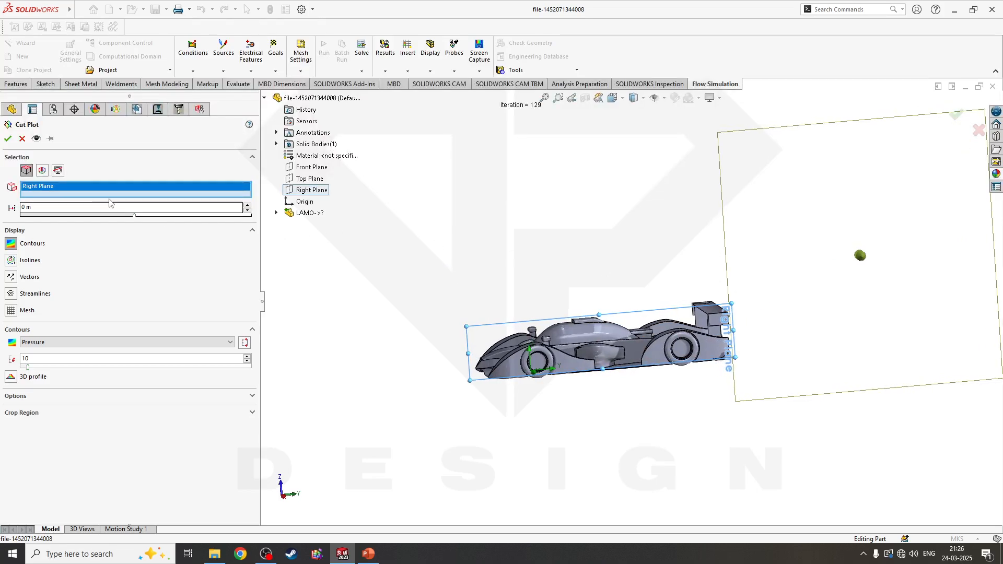
{"action": "left_click", "coordinate": [7, 139]}
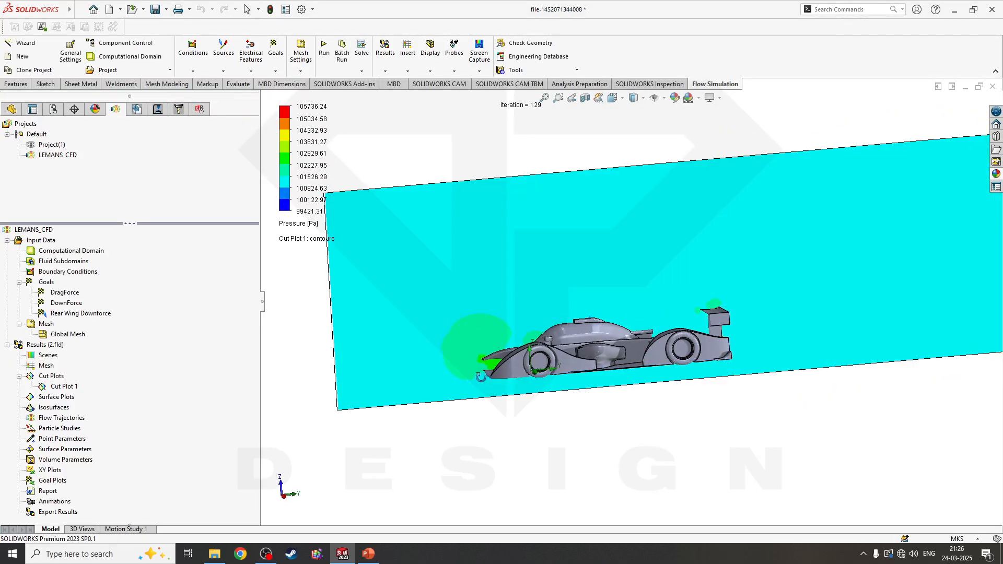
Switch the cut plot's displayed parameter from pressure to Velocity.
{"action": "left_click", "coordinate": [305, 224]}
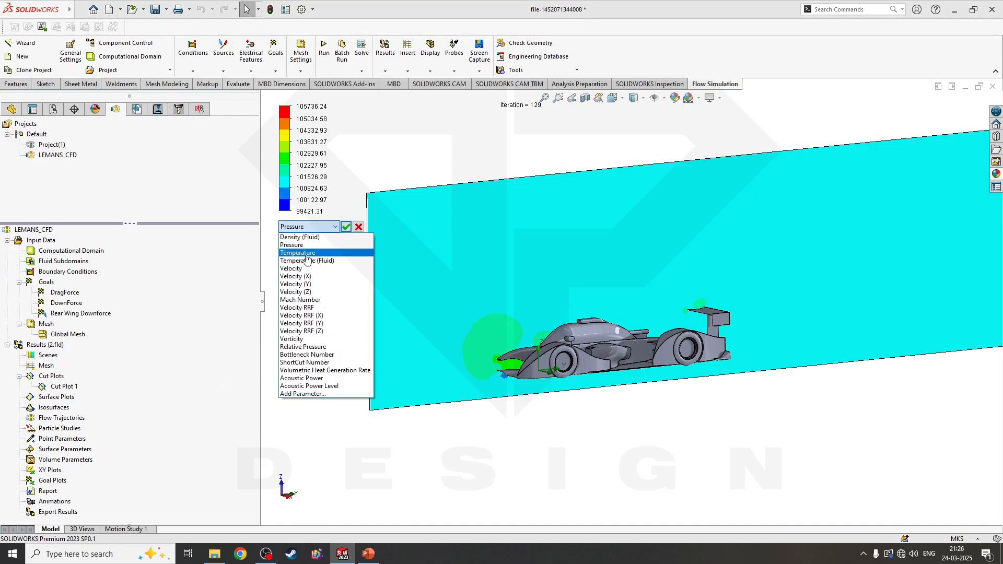
{"action": "left_click", "coordinate": [298, 269]}
{"action": "left_click", "coordinate": [346, 226]}
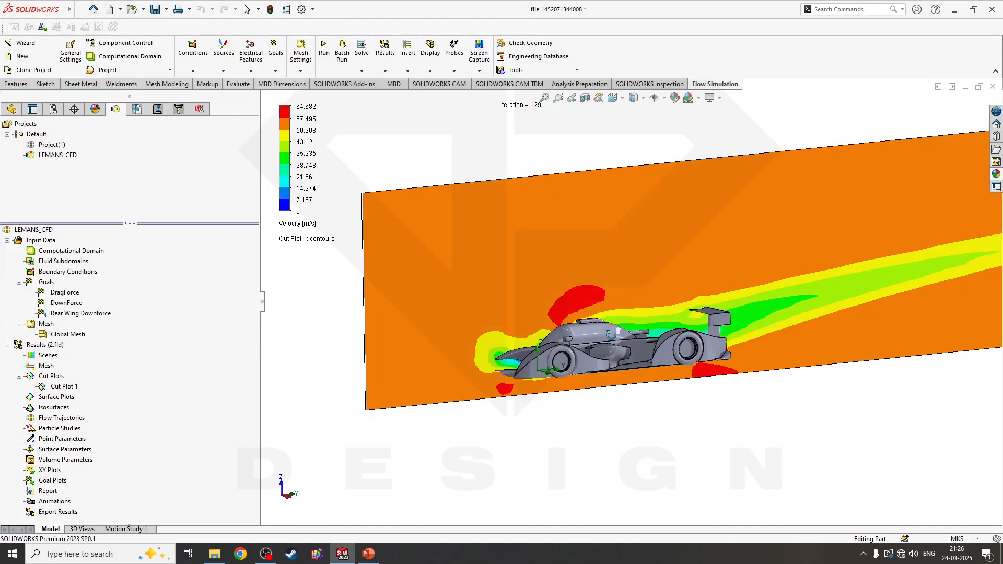
Examine the velocity contours around the car and along its wake, and check the other plot parameters offered.
{"action": "middle_click_drag", "start_coordinate": [554, 339], "coordinate": [594, 351]}
{"action": "scroll", "coordinate": [831, 293], "scroll_direction": "down", "scroll_amount": 8}
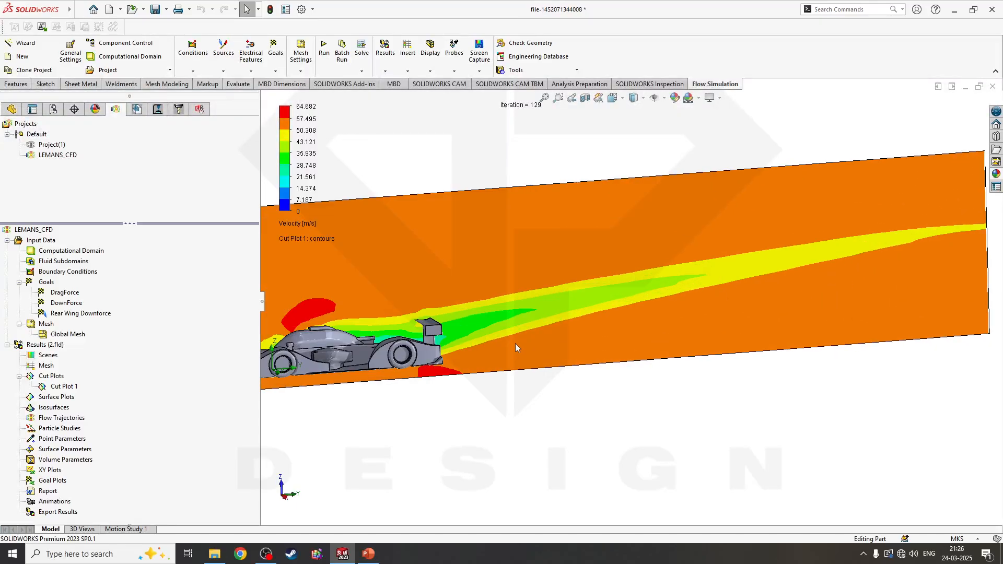
{"action": "scroll", "coordinate": [468, 328], "scroll_direction": "up", "scroll_amount": 10}
{"action": "scroll", "coordinate": [425, 291], "scroll_direction": "down", "scroll_amount": 2}
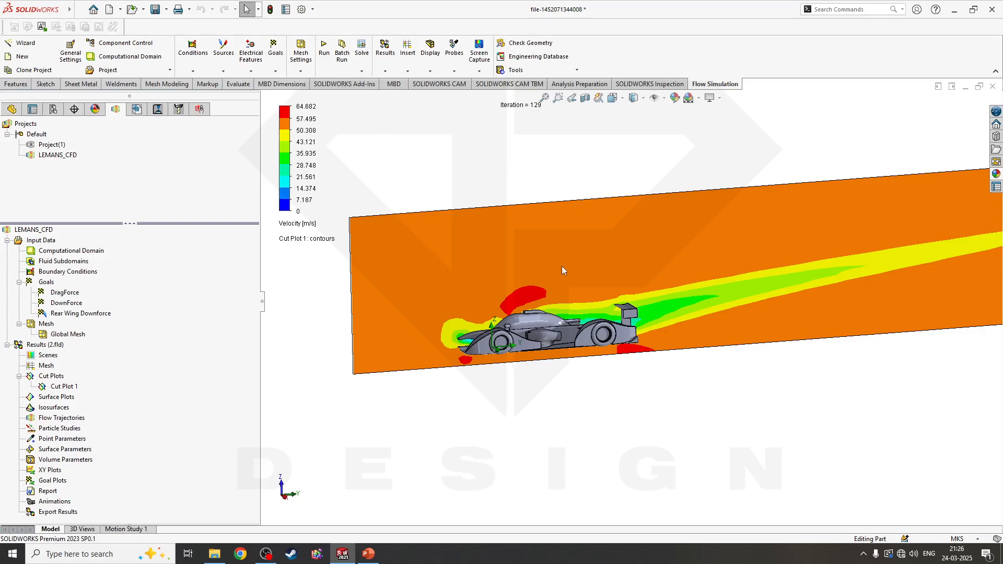
{"action": "scroll", "coordinate": [491, 264], "scroll_direction": "down", "scroll_amount": 3}
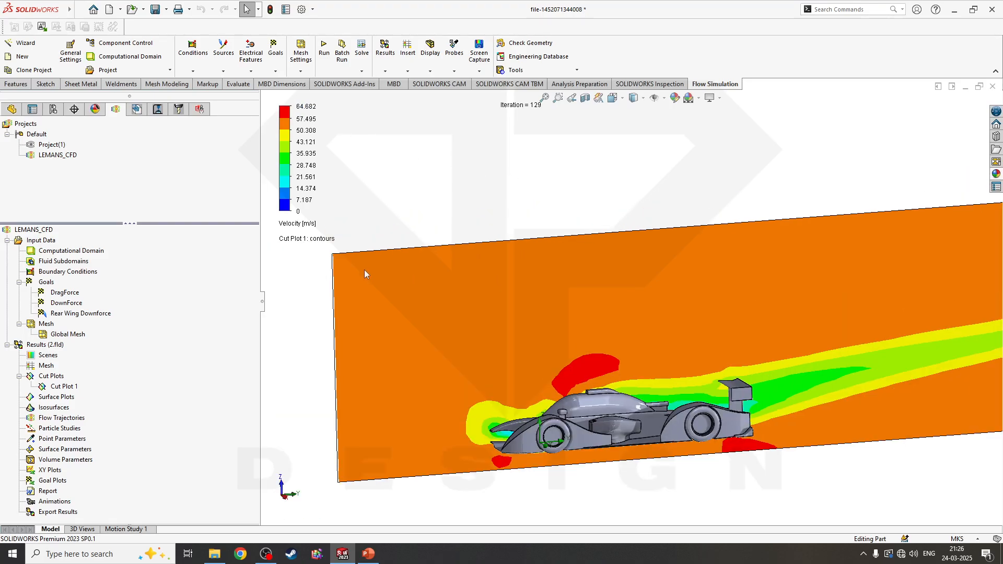
{"action": "scroll", "coordinate": [527, 396], "scroll_direction": "down", "scroll_amount": 1}
{"action": "left_click", "coordinate": [295, 225]}
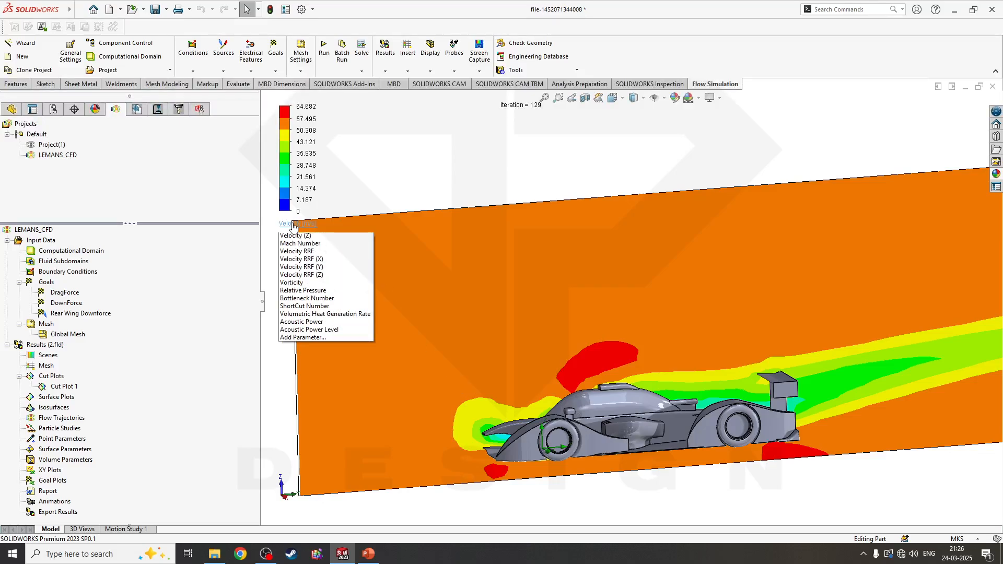
{"action": "left_click", "coordinate": [517, 268]}
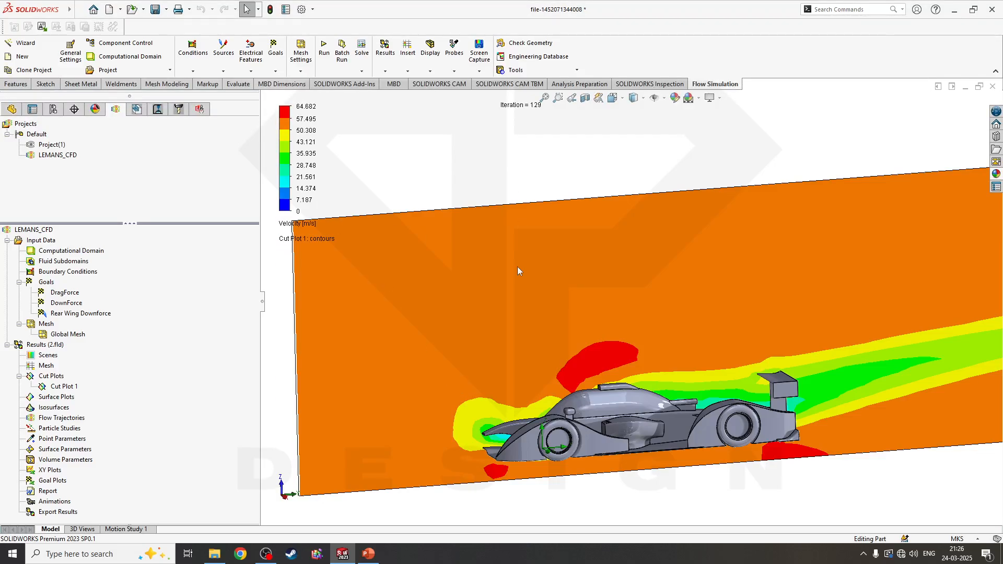
{"action": "scroll", "coordinate": [601, 424], "scroll_direction": "down", "scroll_amount": 3}
{"action": "scroll", "coordinate": [599, 421], "scroll_direction": "up", "scroll_amount": 3}
Open the velocity color bar's settings, look over its range and palettes, and close them without changes.
{"action": "double_click", "coordinate": [292, 153]}
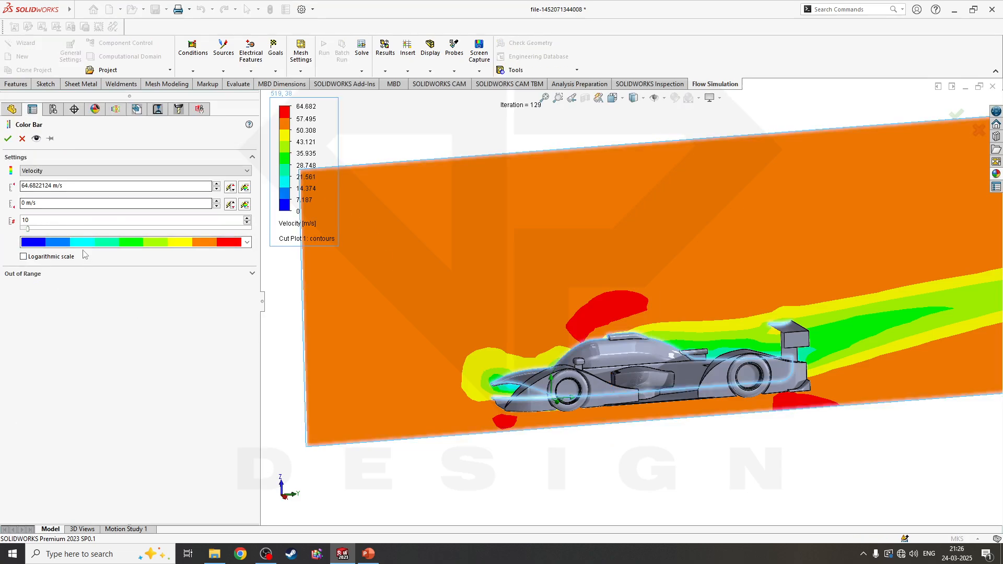
{"action": "left_click", "coordinate": [96, 242]}
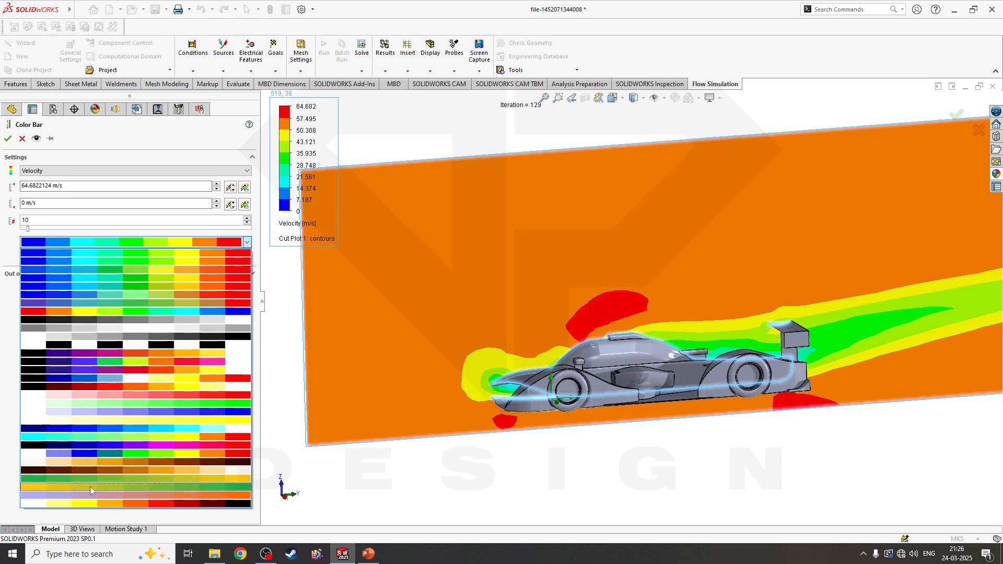
{"action": "left_click", "coordinate": [299, 331]}
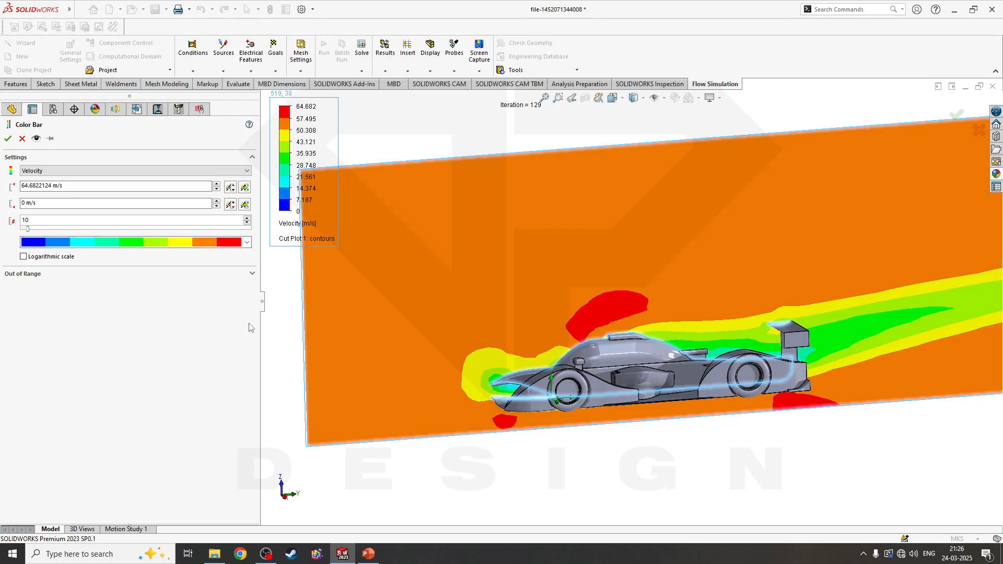
{"action": "left_click", "coordinate": [37, 275]}
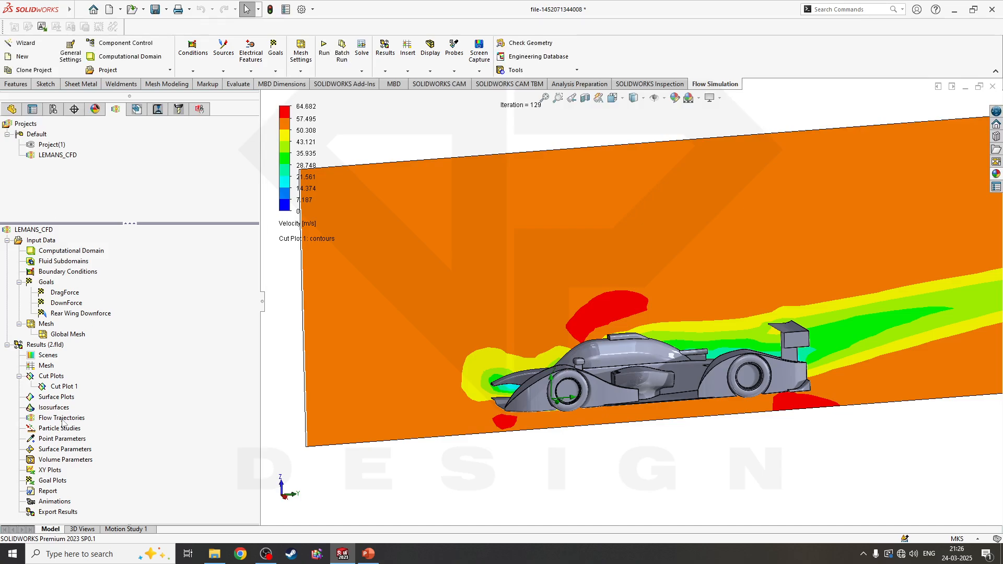
Select Cut Plot 1 and inspect its velocity field close up around the car's nose, canopy, underside and rear wing.
{"action": "right_click", "coordinate": [54, 386]}
{"action": "left_click", "coordinate": [266, 369]}
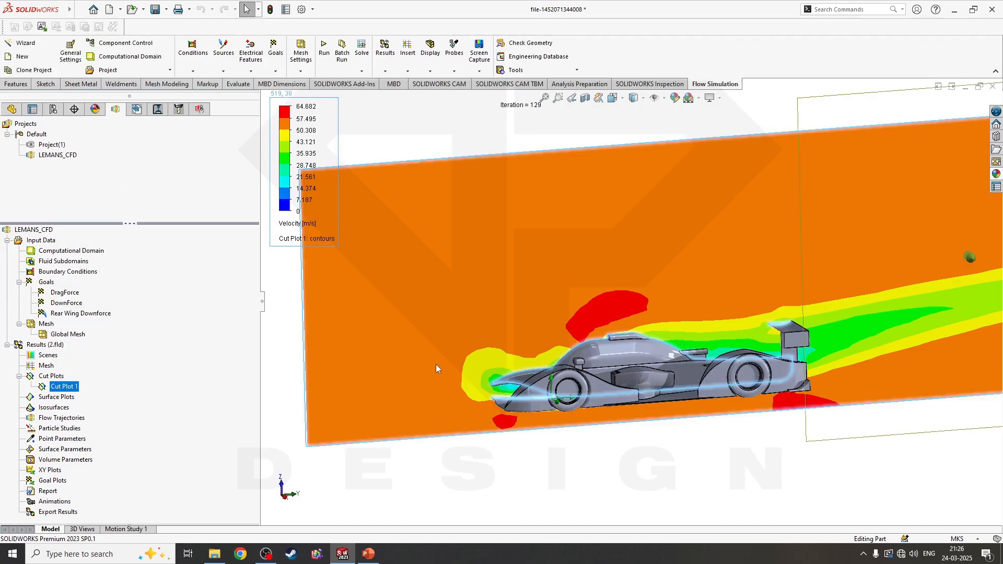
{"action": "scroll", "coordinate": [438, 369], "scroll_direction": "down", "scroll_amount": 5}
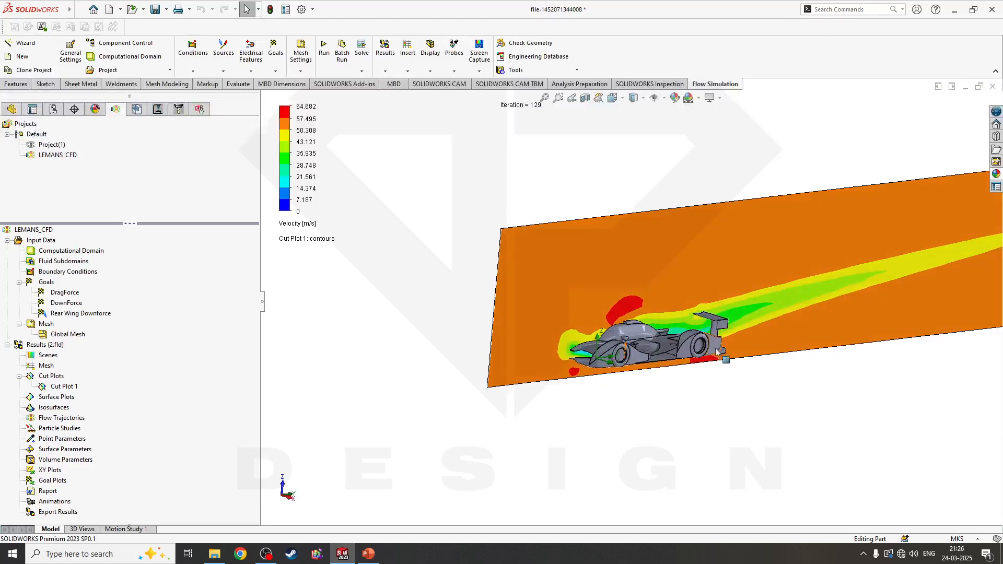
{"action": "scroll", "coordinate": [716, 352], "scroll_direction": "down", "scroll_amount": 4}
{"action": "middle_click_drag", "start_coordinate": [716, 352], "coordinate": [575, 318]}
{"action": "scroll", "coordinate": [503, 293], "scroll_direction": "down", "scroll_amount": 4}
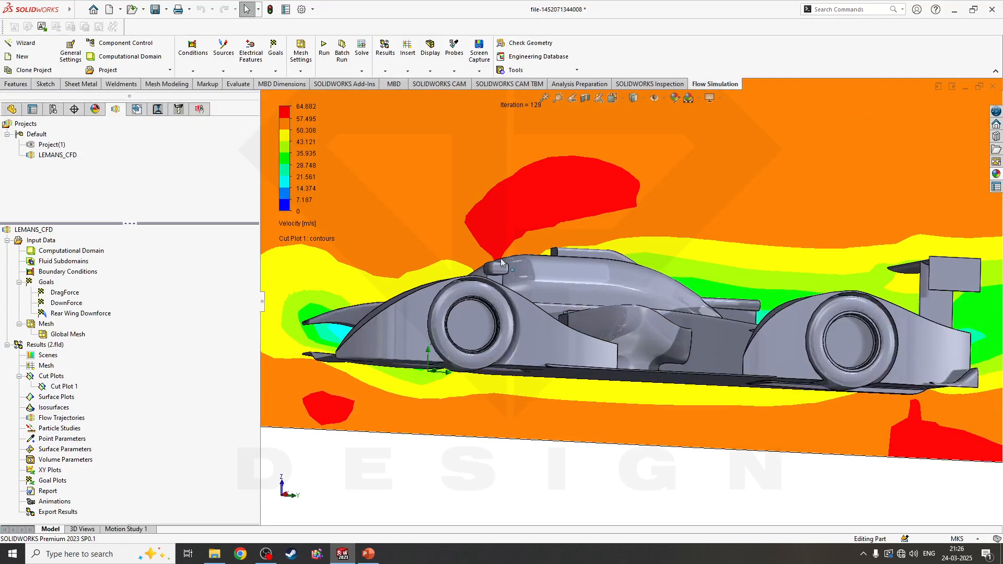
{"action": "middle_click_drag", "start_coordinate": [501, 261], "coordinate": [585, 295]}
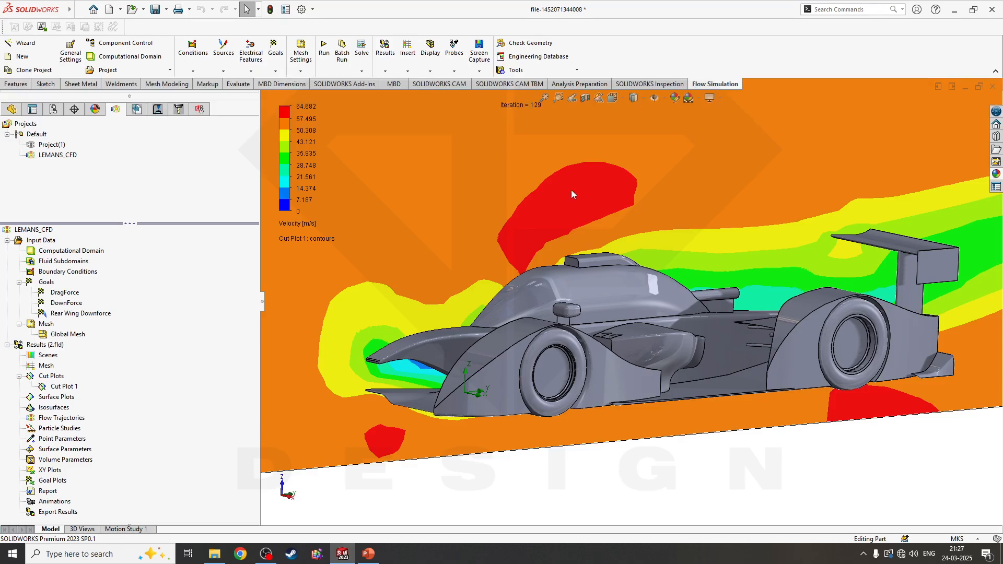
Examine the velocity contours around the car's rear wing, tail and trailing wake from the side.
{"action": "middle_click_drag", "start_coordinate": [572, 194], "coordinate": [754, 286]}
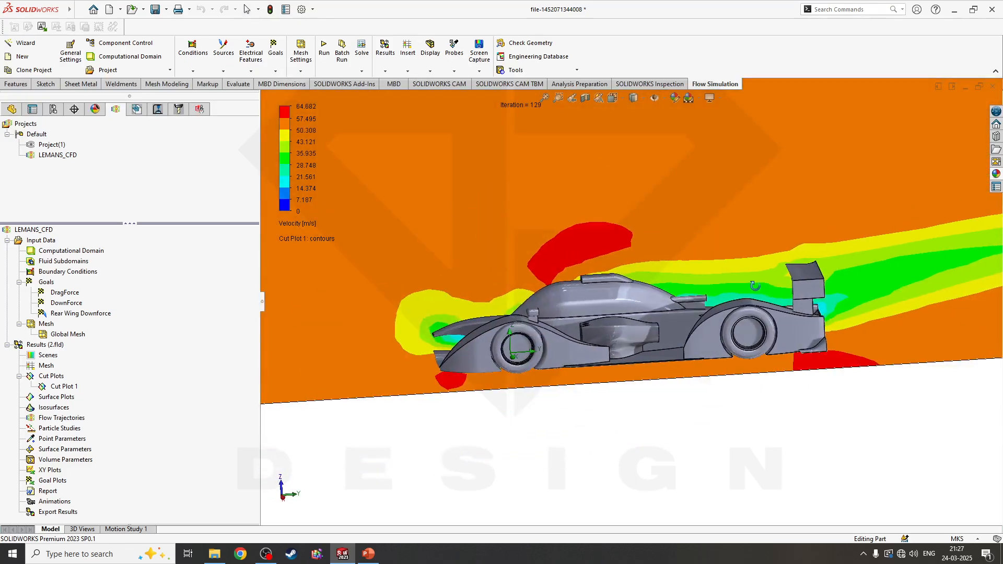
{"action": "scroll", "coordinate": [755, 286], "scroll_direction": "down", "scroll_amount": 6}
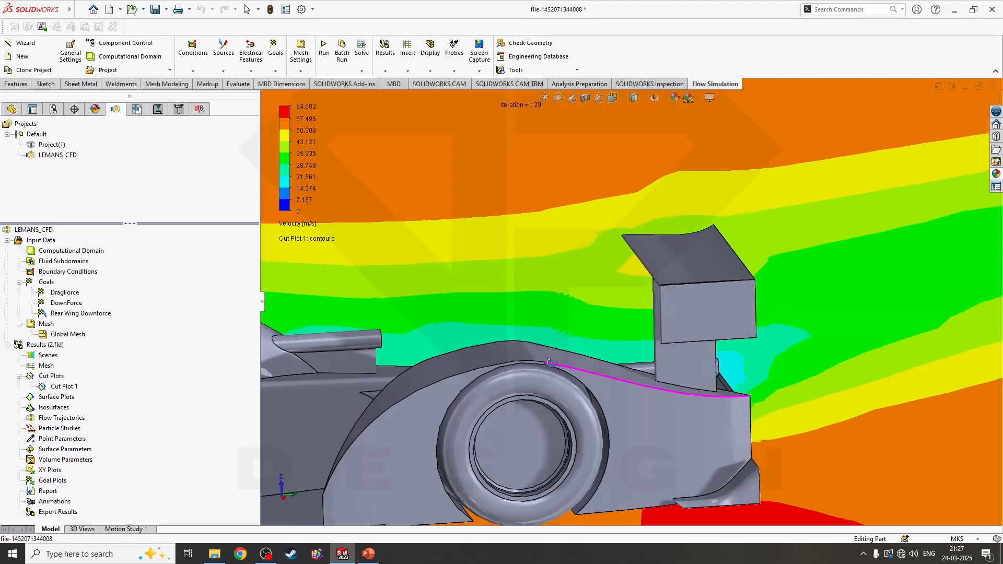
{"action": "middle_click_drag", "start_coordinate": [549, 361], "coordinate": [595, 373]}
{"action": "scroll", "coordinate": [844, 383], "scroll_direction": "up", "scroll_amount": 5}
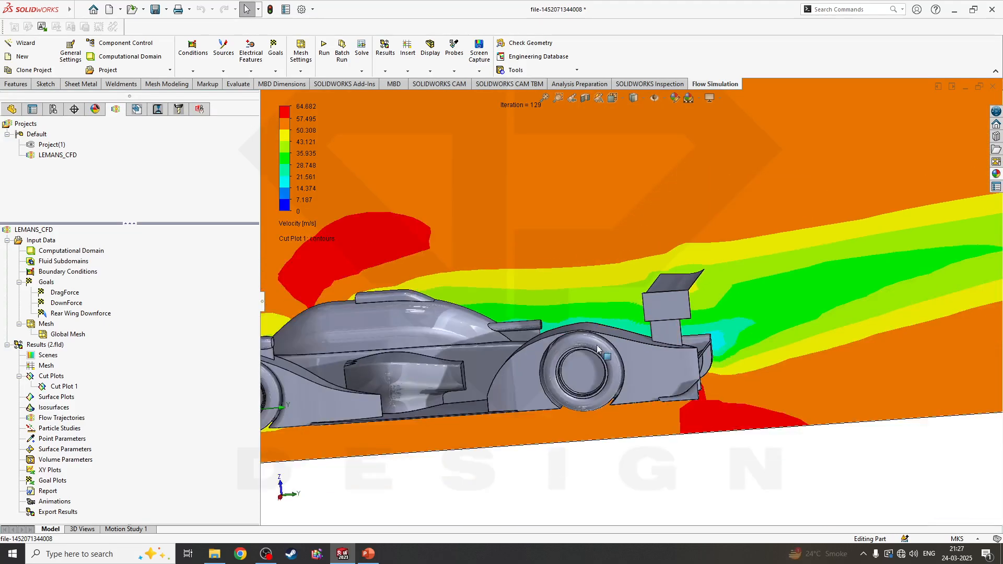
{"action": "middle_click_drag", "start_coordinate": [845, 383], "coordinate": [726, 356]}
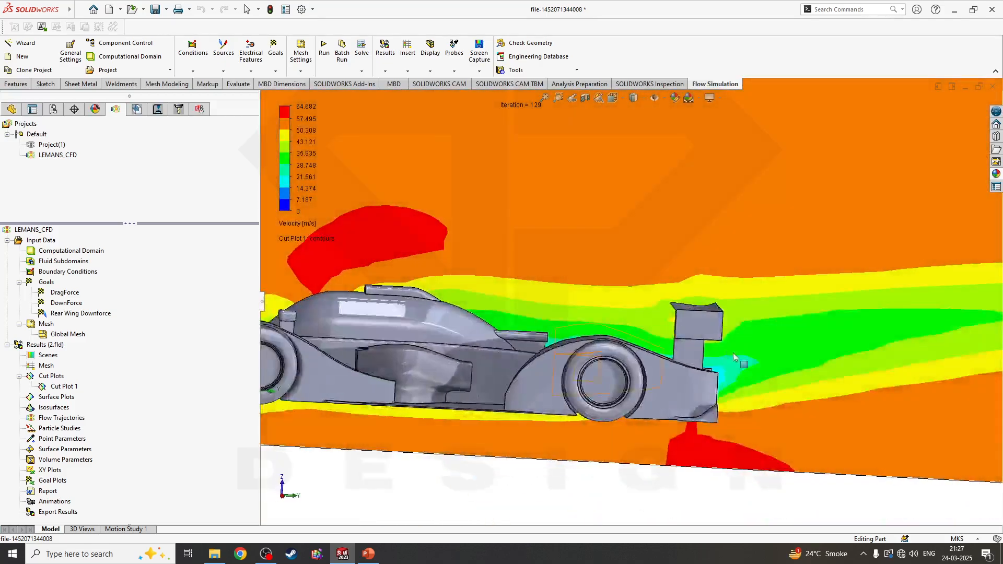
{"action": "scroll", "coordinate": [726, 355], "scroll_direction": "up", "scroll_amount": 5}
{"action": "mouse_move", "coordinate": [607, 318]}
{"action": "middle_mouse_down"}
{"action": "mouse_move", "coordinate": [621, 329]}
{"action": "mouse_move", "coordinate": [471, 382]}
{"action": "mouse_move", "coordinate": [256, 351]}
{"action": "middle_mouse_up"}
Hide Cut Plot 1 so only the car body is displayed.
{"action": "left_click", "coordinate": [719, 99]}
{"action": "left_click", "coordinate": [723, 126]}
{"action": "right_click", "coordinate": [49, 384]}
{"action": "left_click", "coordinate": [50, 387]}
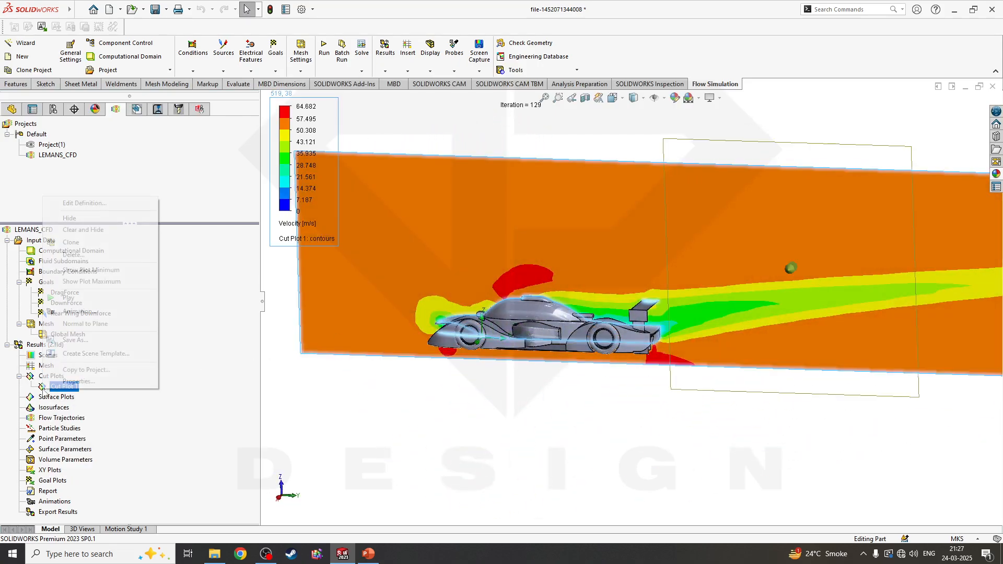
{"action": "right_click", "coordinate": [51, 387]}
{"action": "left_click", "coordinate": [89, 221]}
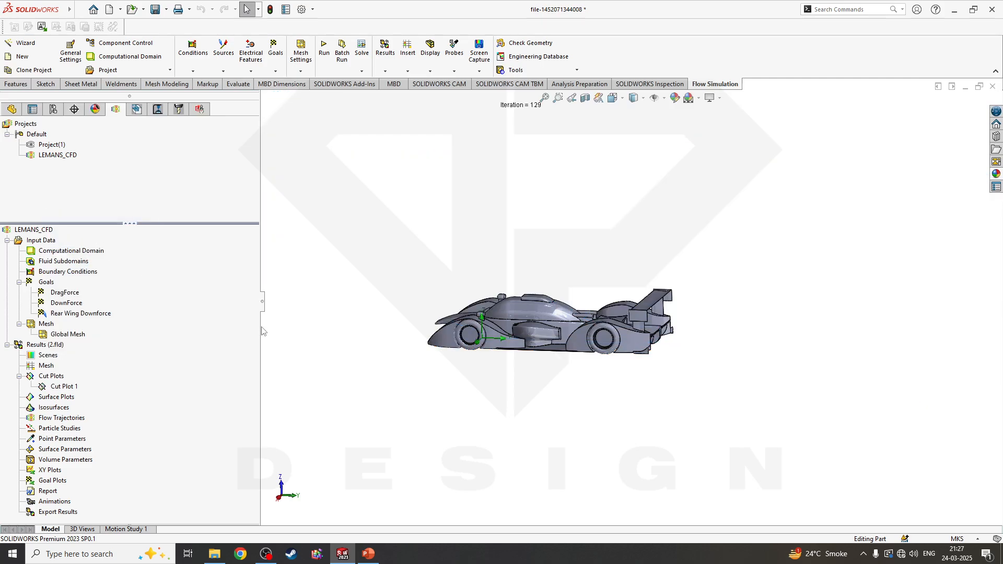
Create flow trajectories starting from the Top Plane, offset about -2.51 m to lie ahead of the car's nose.
{"action": "middle_click_drag", "start_coordinate": [444, 335], "coordinate": [549, 348]}
{"action": "scroll", "coordinate": [570, 327], "scroll_direction": "down", "scroll_amount": 4}
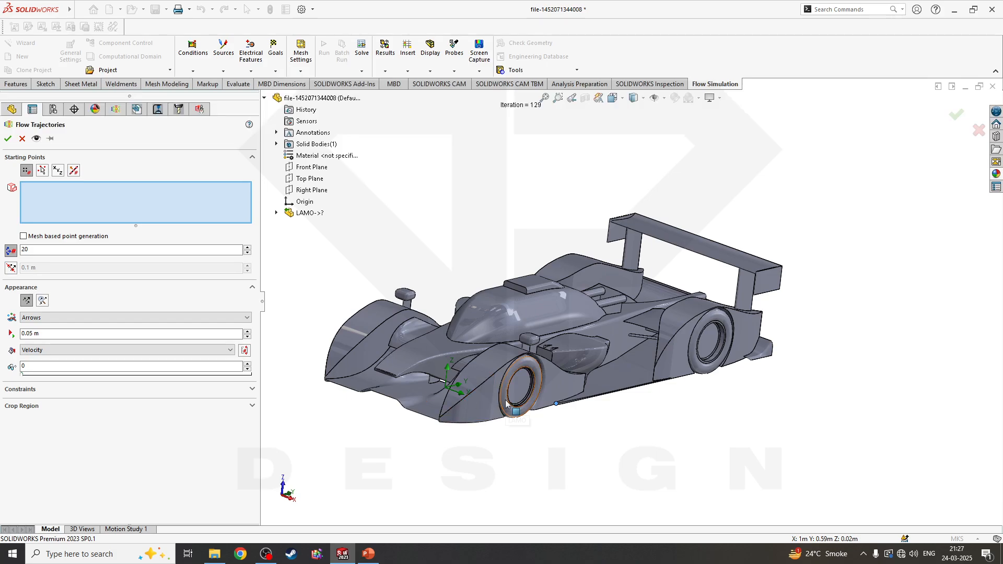
{"action": "left_click", "coordinate": [307, 179]}
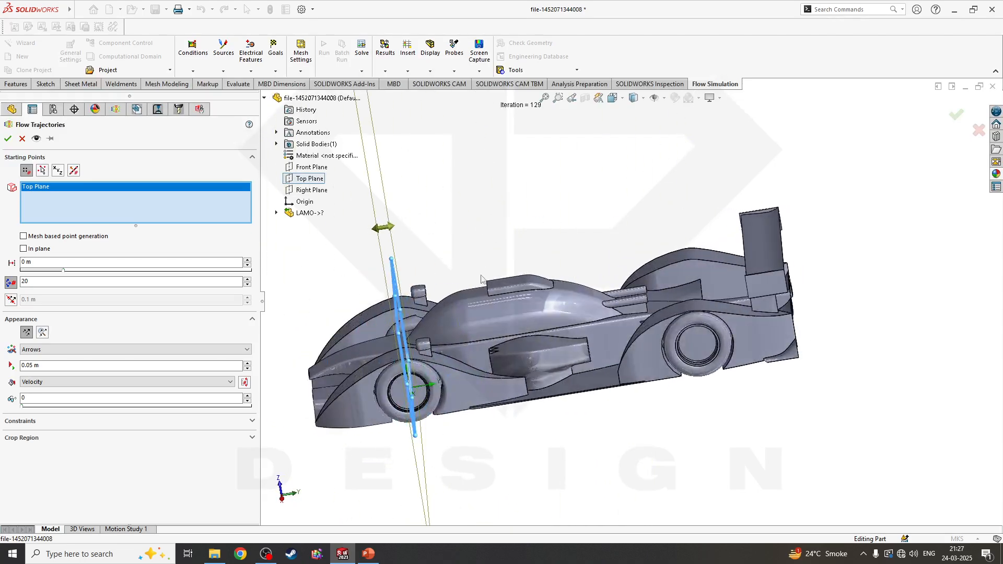
{"action": "left_click_drag", "start_coordinate": [462, 283], "coordinate": [389, 298]}
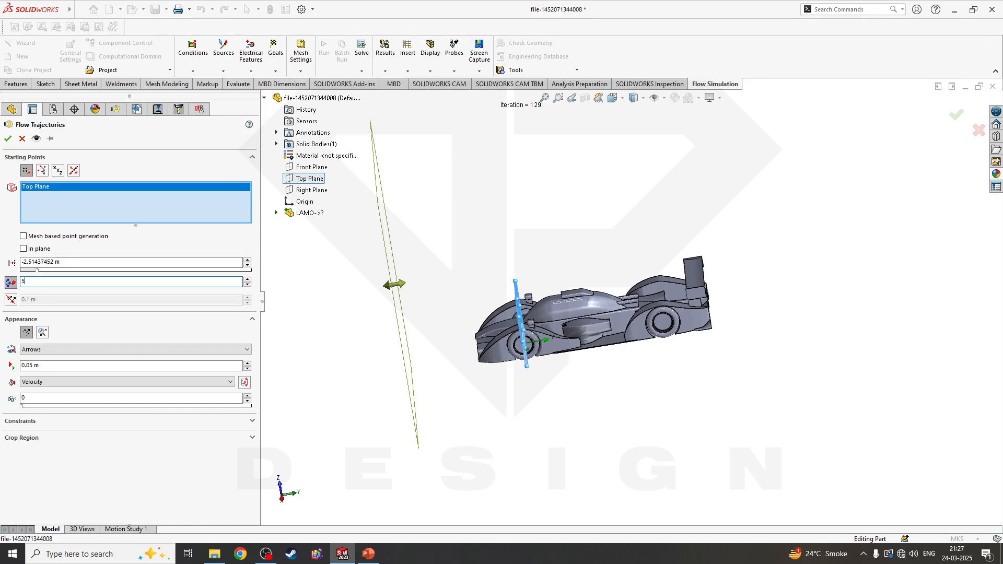
{"action": "left_click", "coordinate": [7, 139]}
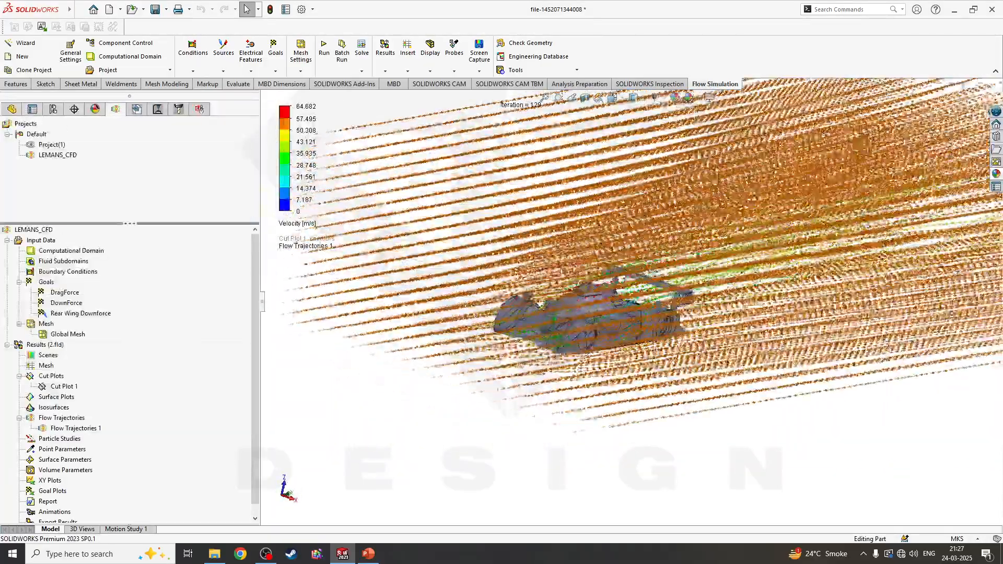
Inspect the plane-based trajectories around the car and hide Flow Trajectories 1.
{"action": "middle_click_drag", "start_coordinate": [470, 324], "coordinate": [642, 359]}
{"action": "scroll", "coordinate": [600, 337], "scroll_direction": "down", "scroll_amount": 2}
{"action": "scroll", "coordinate": [599, 337], "scroll_direction": "up", "scroll_amount": 3}
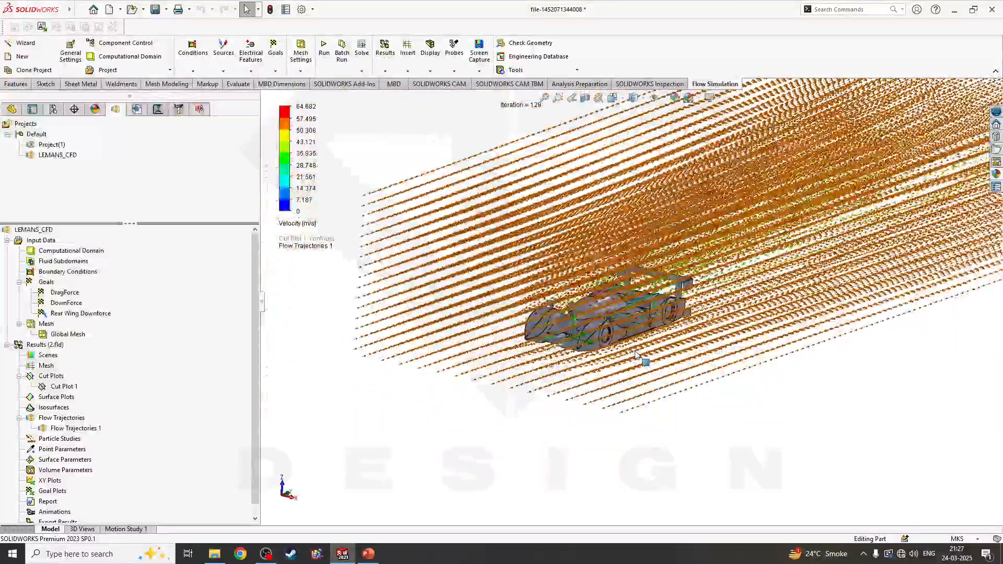
{"action": "right_click", "coordinate": [79, 429]}
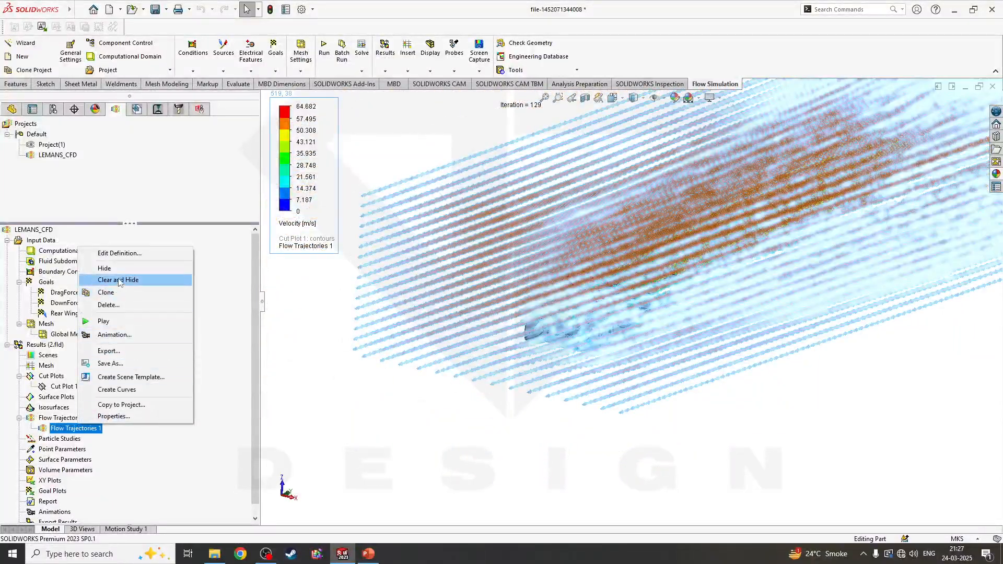
{"action": "left_click", "coordinate": [104, 268]}
Start a second flow trajectories plot and select the two upper faces of the rear wing as starting points.
{"action": "right_click", "coordinate": [63, 418]}
{"action": "left_click", "coordinate": [81, 421]}
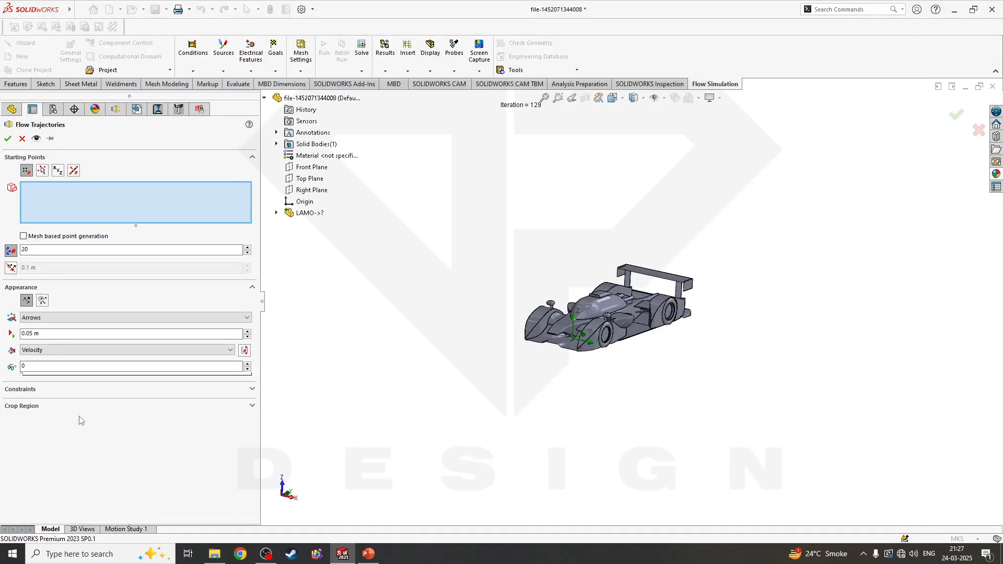
{"action": "scroll", "coordinate": [674, 269], "scroll_direction": "down", "scroll_amount": 5}
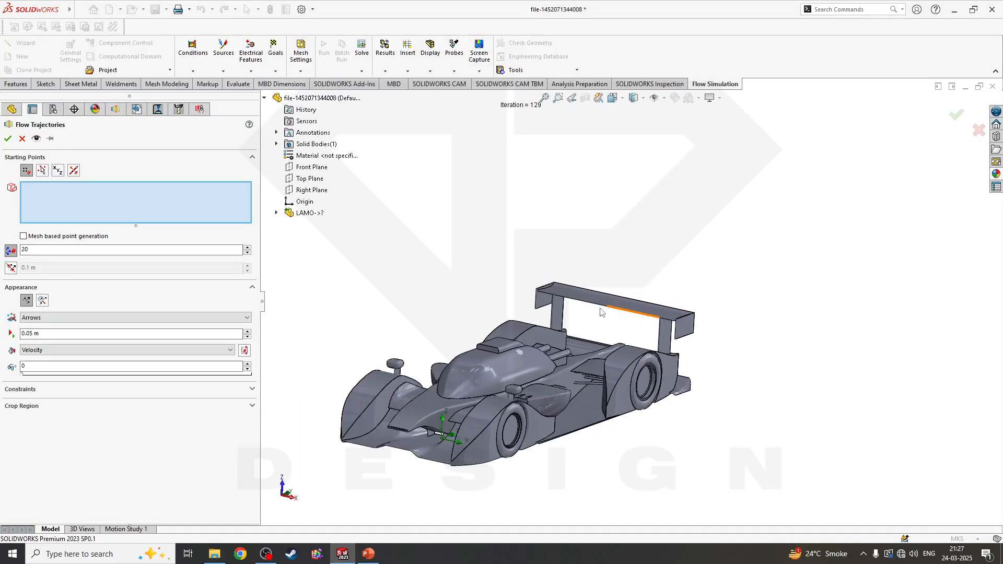
{"action": "scroll", "coordinate": [594, 288], "scroll_direction": "down", "scroll_amount": 3}
{"action": "left_click", "coordinate": [597, 287]}
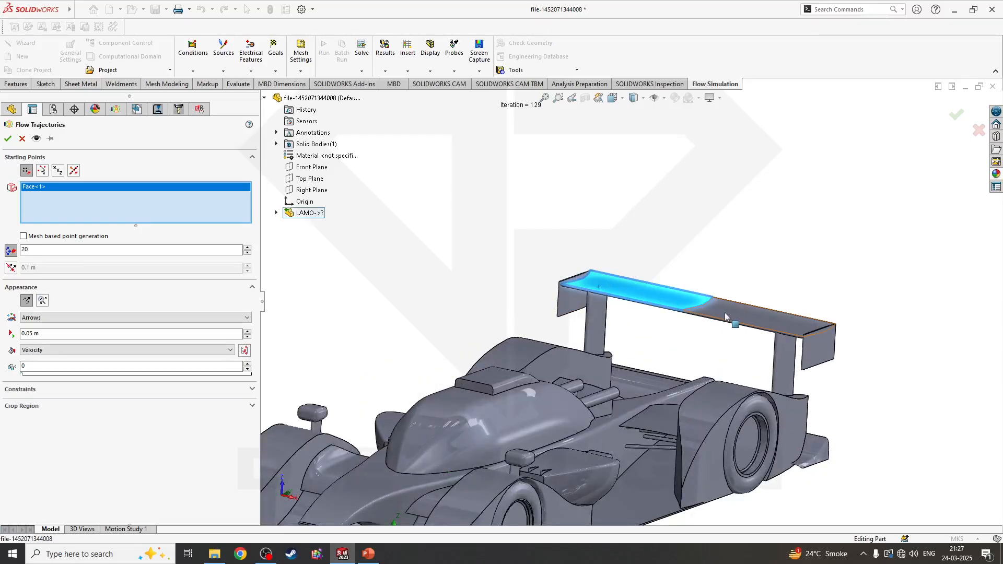
{"action": "left_click", "coordinate": [731, 313]}
{"action": "middle_click_drag", "start_coordinate": [734, 412], "coordinate": [694, 280]}
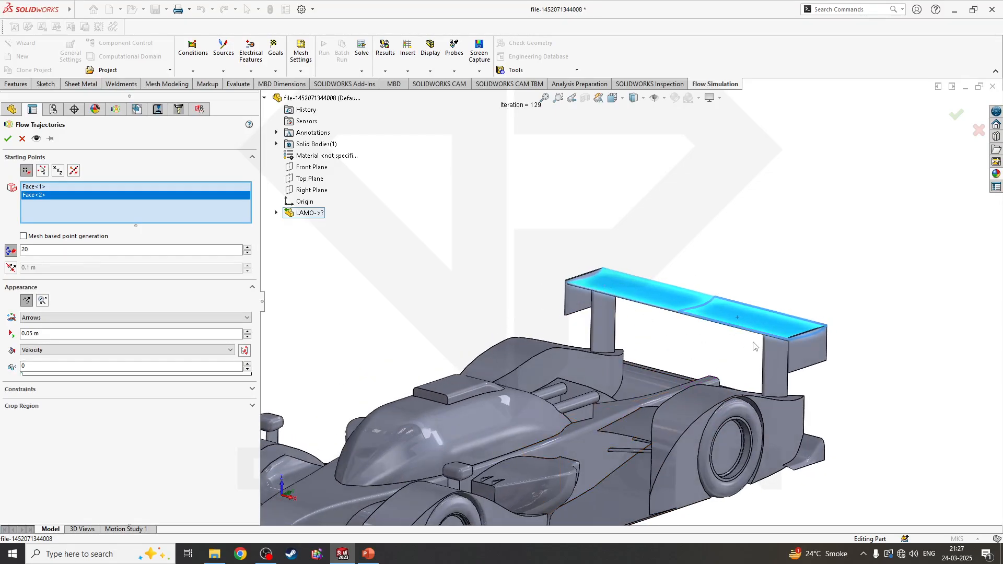
{"action": "scroll", "coordinate": [529, 410], "scroll_direction": "up", "scroll_amount": 5}
{"action": "scroll", "coordinate": [496, 396], "scroll_direction": "down", "scroll_amount": 3}
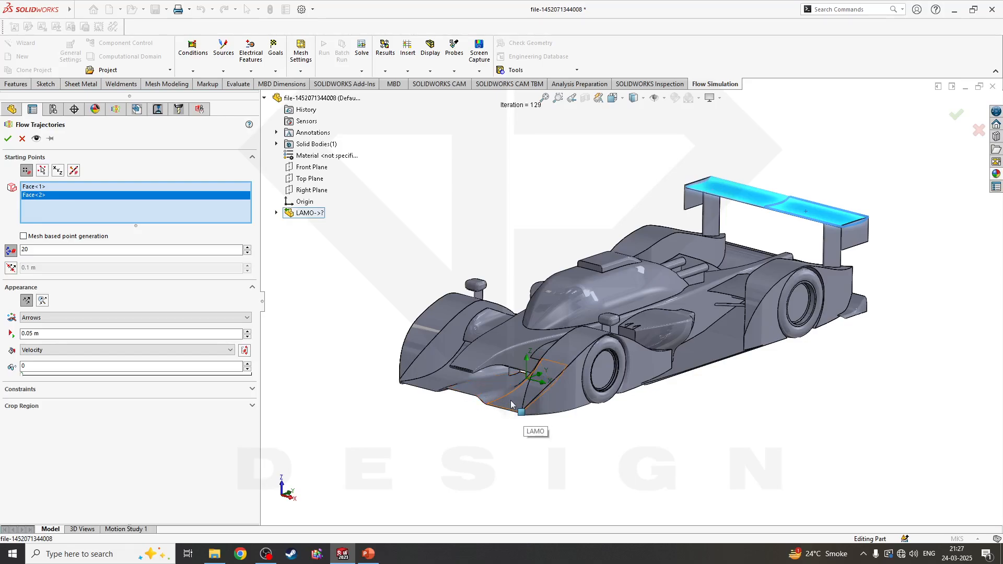
Add the car's front splitter and nose faces to the starting points and set the number of points to 500.
{"action": "left_click", "coordinate": [509, 403]}
{"action": "left_click", "coordinate": [434, 376]}
{"action": "left_click", "coordinate": [485, 390]}
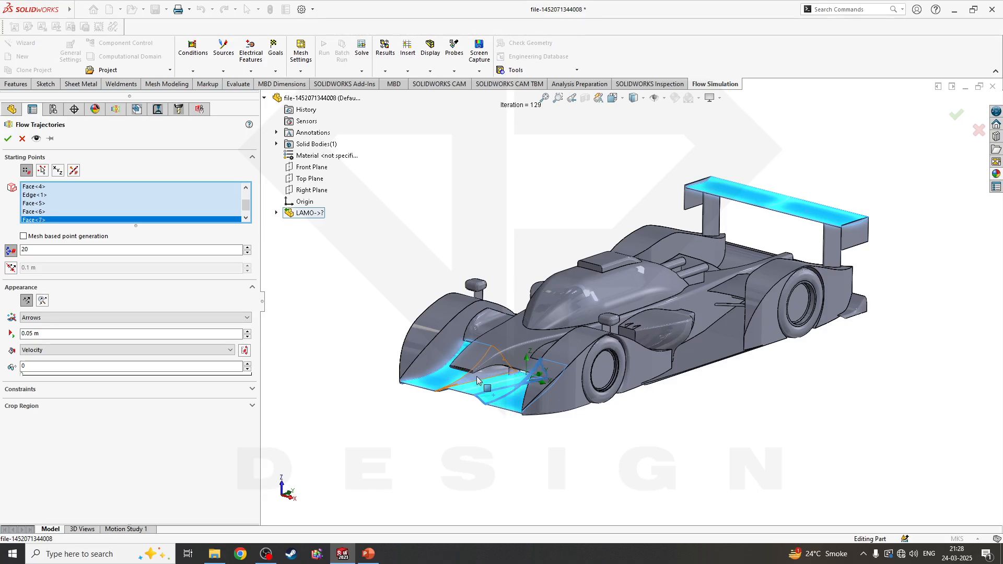
{"action": "left_click", "coordinate": [476, 376]}
{"action": "middle_click_drag", "start_coordinate": [476, 376], "coordinate": [567, 431]}
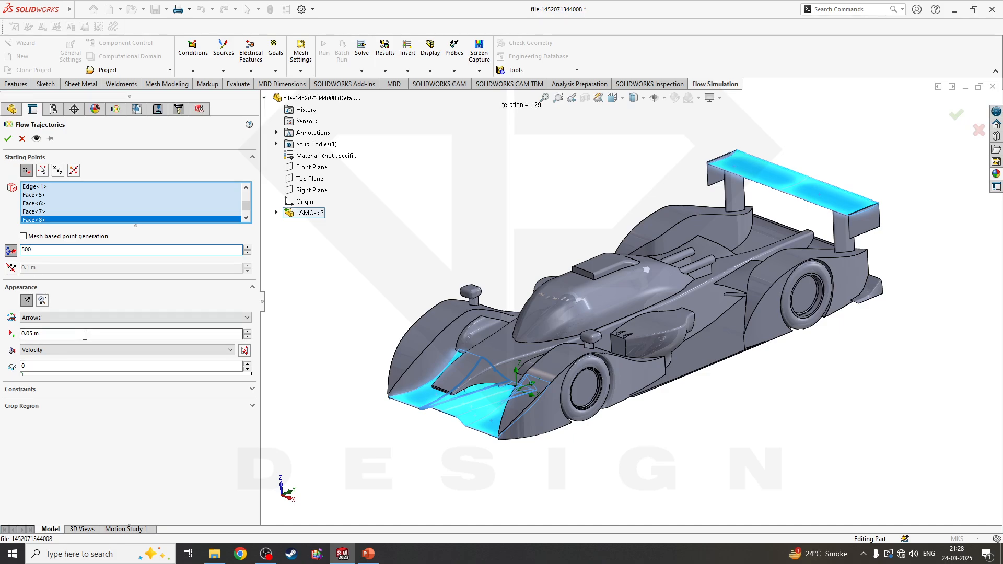
Generate the second flow trajectories from the selected wing and front faces as 0.05 m arrows colored by Velocity.
{"action": "scroll", "coordinate": [425, 320], "scroll_direction": "down", "scroll_amount": 2}
{"action": "middle_click_drag", "start_coordinate": [496, 392], "coordinate": [542, 420]}
{"action": "scroll", "coordinate": [492, 443], "scroll_direction": "up", "scroll_amount": 4}
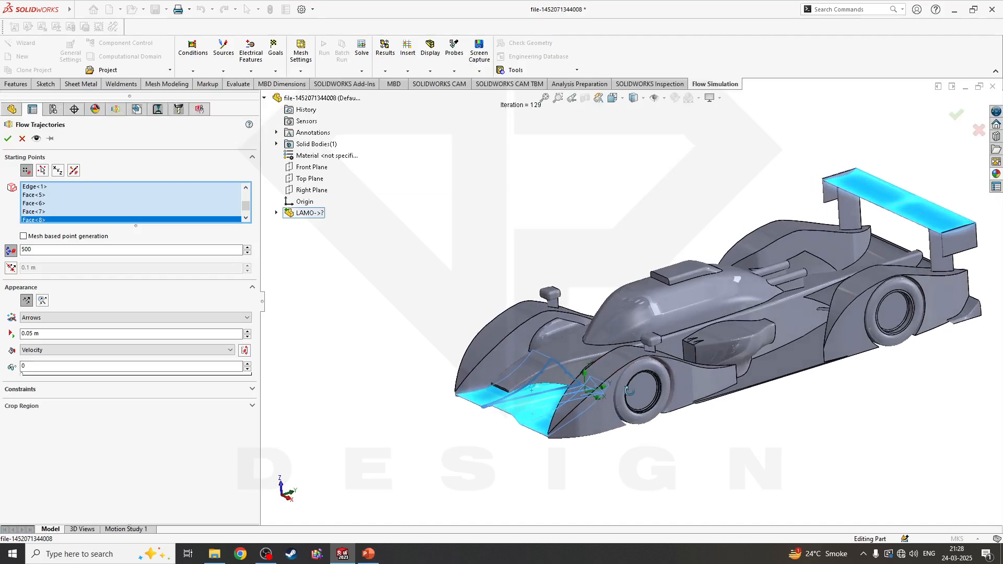
{"action": "scroll", "coordinate": [807, 325], "scroll_direction": "down", "scroll_amount": 2}
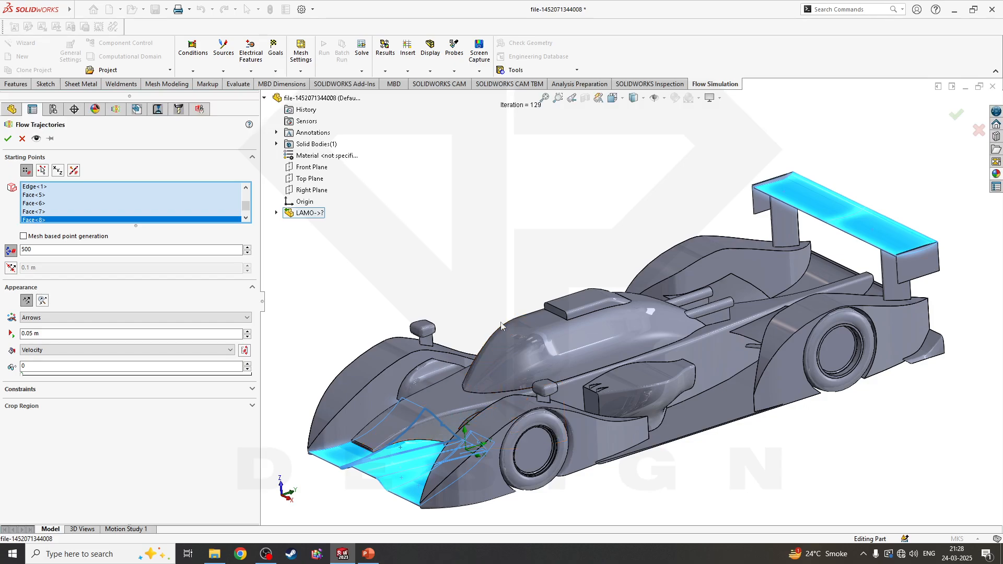
{"action": "scroll", "coordinate": [601, 412], "scroll_direction": "up", "scroll_amount": 2}
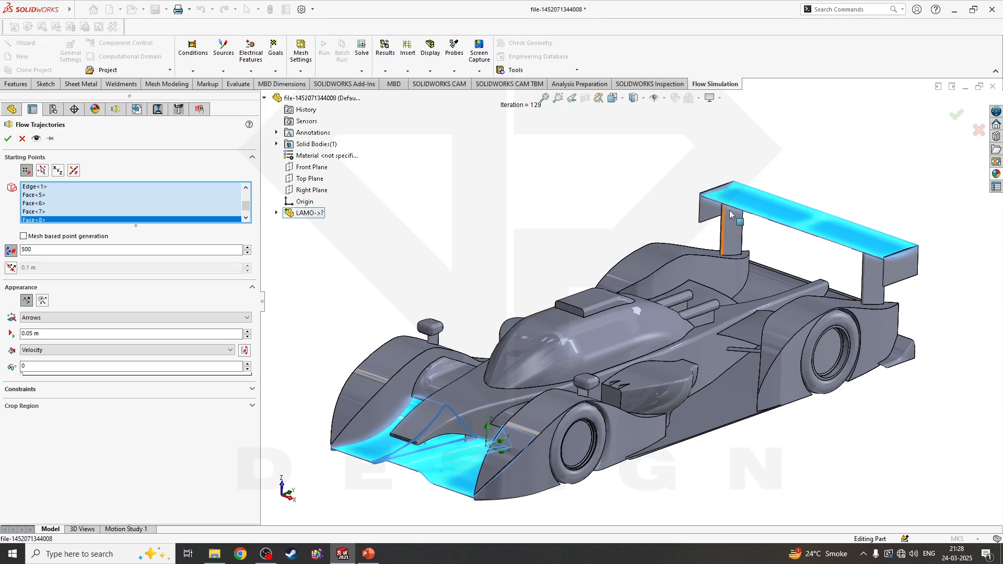
{"action": "left_click", "coordinate": [7, 138]}
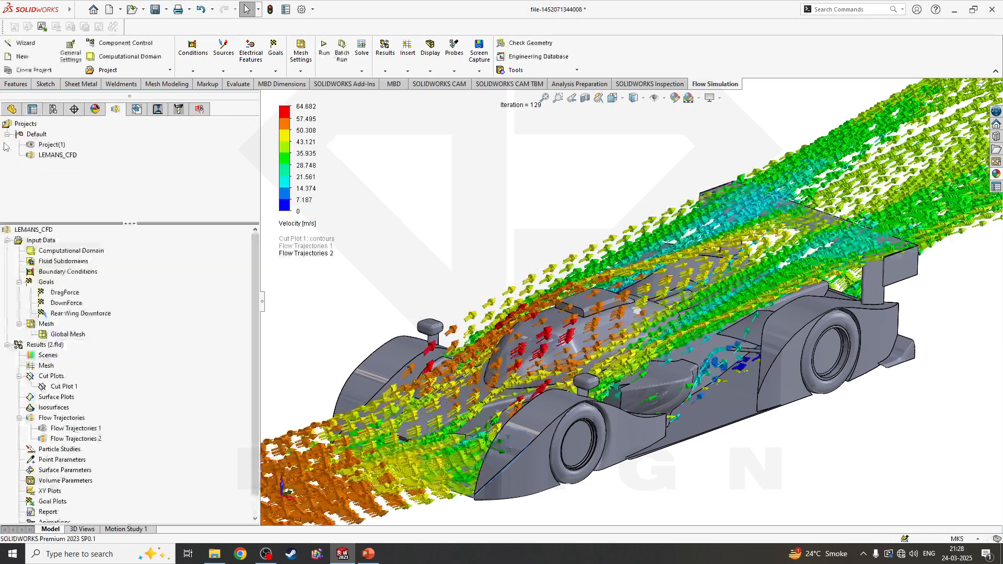
Examine the new velocity trajectories over the car body and from behind, including the spread and swirl of the wake.
{"action": "scroll", "coordinate": [351, 202], "scroll_direction": "up", "scroll_amount": 4}
{"action": "middle_click_drag", "start_coordinate": [352, 201], "coordinate": [477, 218]}
{"action": "scroll", "coordinate": [692, 265], "scroll_direction": "down", "scroll_amount": 3}
{"action": "middle_click_drag", "start_coordinate": [750, 284], "coordinate": [535, 304]}
{"action": "scroll", "coordinate": [536, 307], "scroll_direction": "up", "scroll_amount": 3}
{"action": "scroll", "coordinate": [472, 389], "scroll_direction": "down", "scroll_amount": 6}
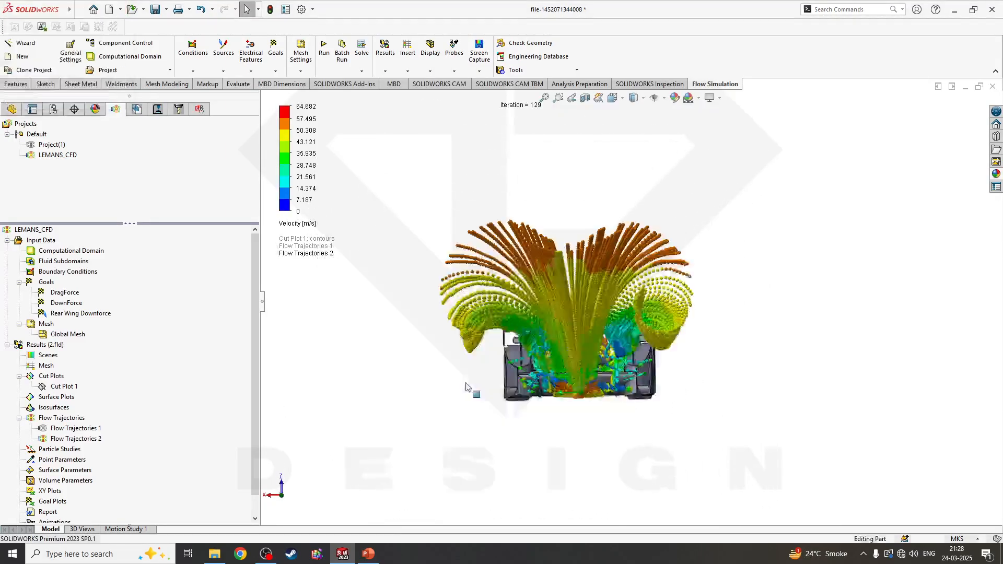
{"action": "scroll", "coordinate": [625, 350], "scroll_direction": "up", "scroll_amount": 3}
{"action": "scroll", "coordinate": [646, 261], "scroll_direction": "down", "scroll_amount": 2}
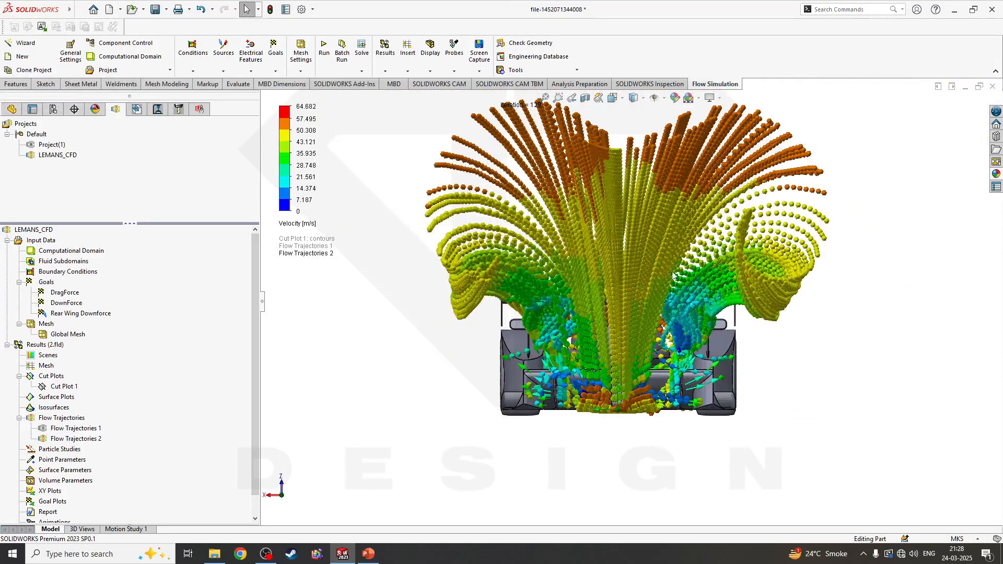
{"action": "middle_click_drag", "start_coordinate": [504, 262], "coordinate": [535, 265]}
{"action": "middle_click_drag", "start_coordinate": [773, 324], "coordinate": [652, 295]}
{"action": "scroll", "coordinate": [700, 354], "scroll_direction": "up", "scroll_amount": 2}
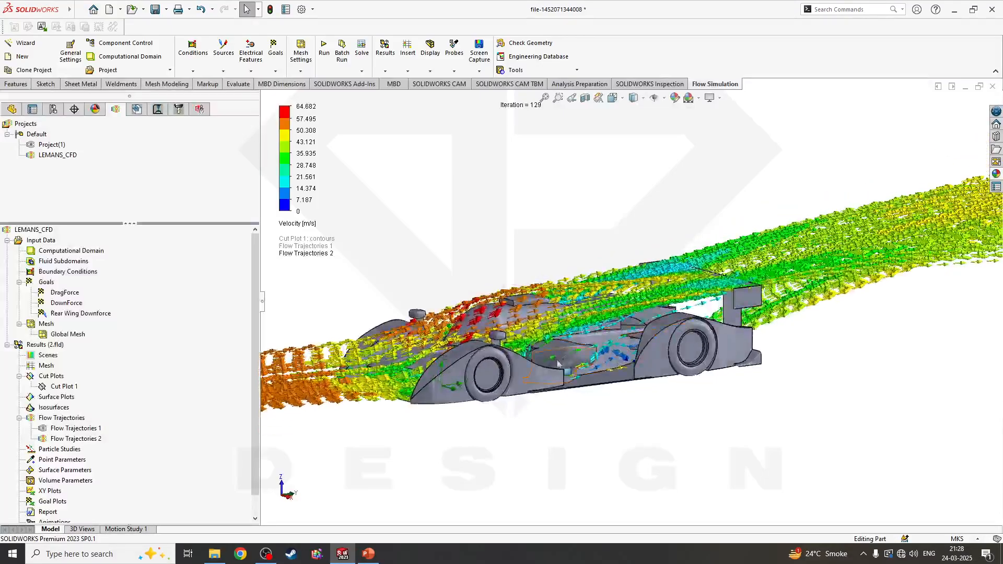
Inspect the trajectories from the nose over the canopy to the rear wing, and along the car's underside.
{"action": "middle_click_drag", "start_coordinate": [558, 364], "coordinate": [629, 388]}
{"action": "scroll", "coordinate": [629, 387], "scroll_direction": "up", "scroll_amount": 3}
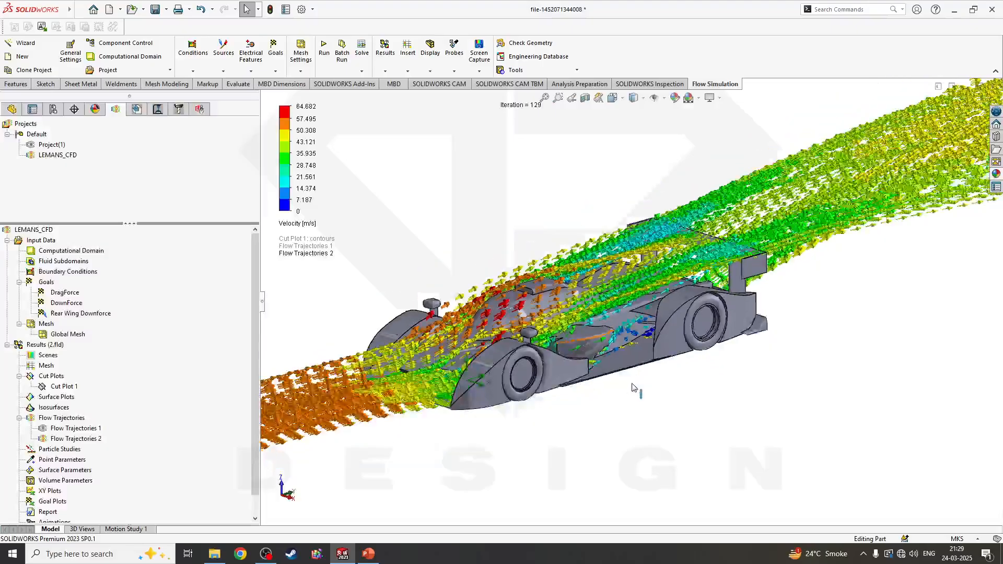
{"action": "middle_click_drag", "start_coordinate": [632, 347], "coordinate": [672, 384]}
{"action": "scroll", "coordinate": [673, 384], "scroll_direction": "up", "scroll_amount": 2}
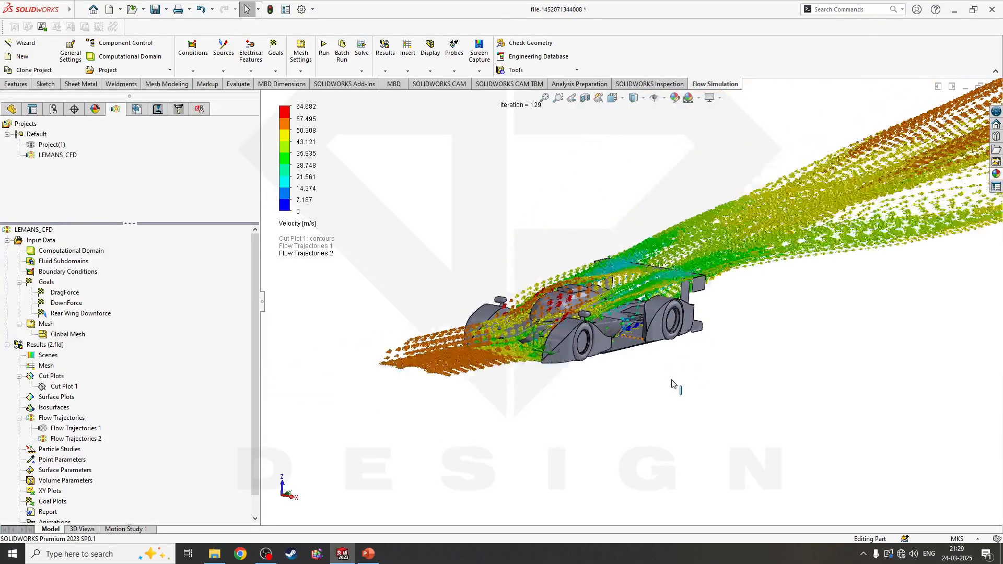
{"action": "middle_click_drag", "start_coordinate": [780, 301], "coordinate": [729, 316]}
{"action": "middle_click_drag", "start_coordinate": [674, 282], "coordinate": [614, 334]}
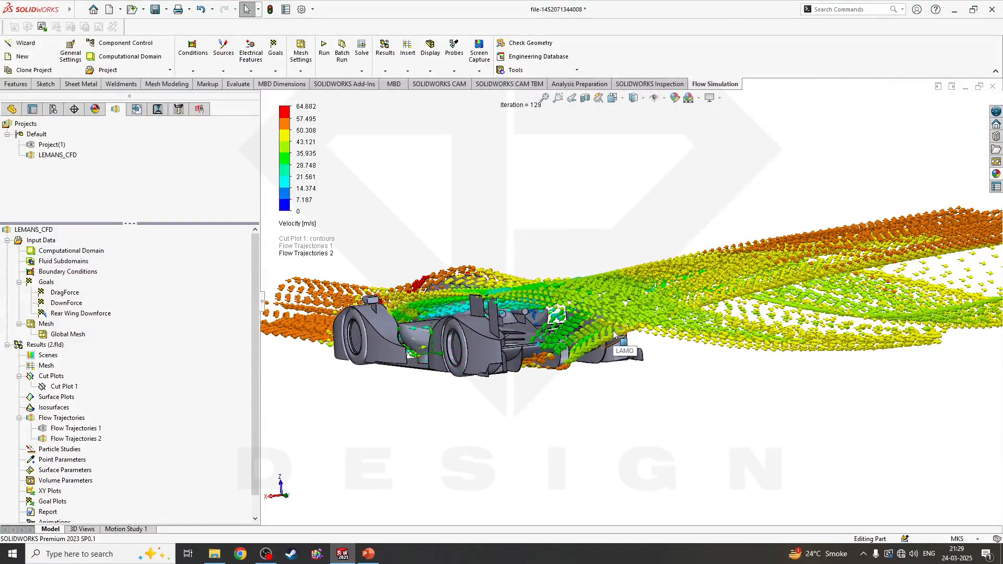
{"action": "middle_click_drag", "start_coordinate": [449, 300], "coordinate": [633, 347]}
{"action": "scroll", "coordinate": [562, 321], "scroll_direction": "down", "scroll_amount": 5}
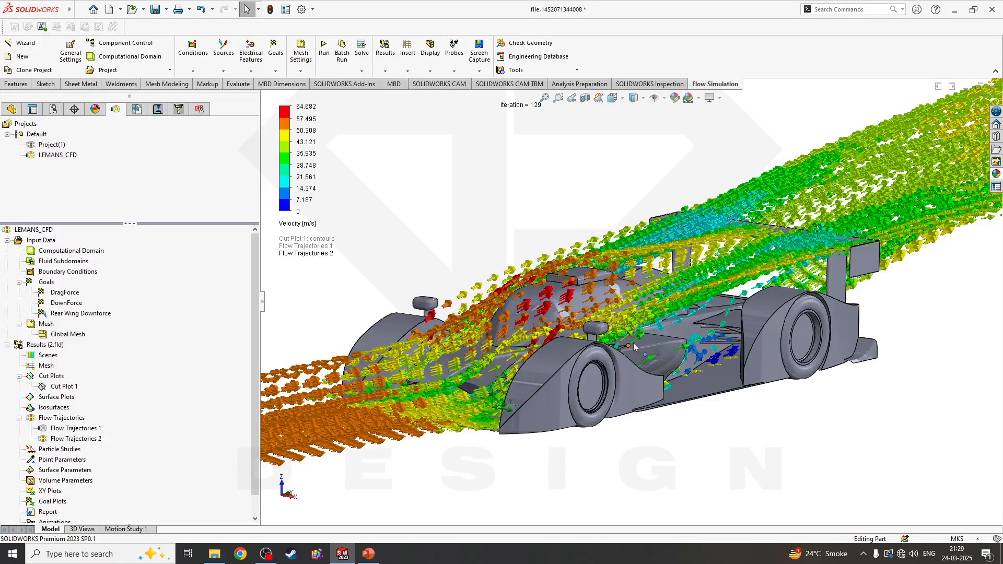
{"action": "middle_click_drag", "start_coordinate": [676, 392], "coordinate": [552, 137]}
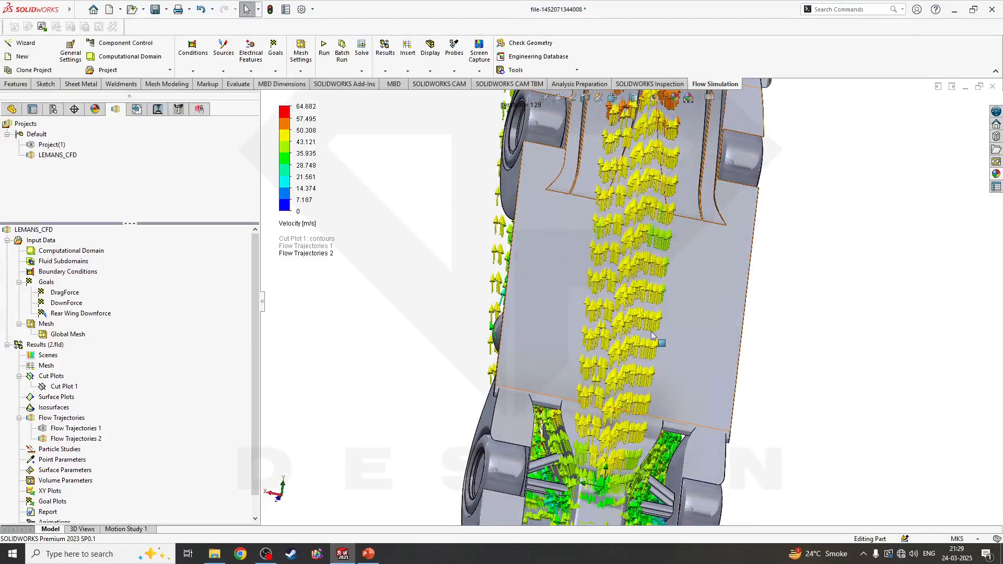
{"action": "scroll", "coordinate": [652, 334], "scroll_direction": "up", "scroll_amount": 6}
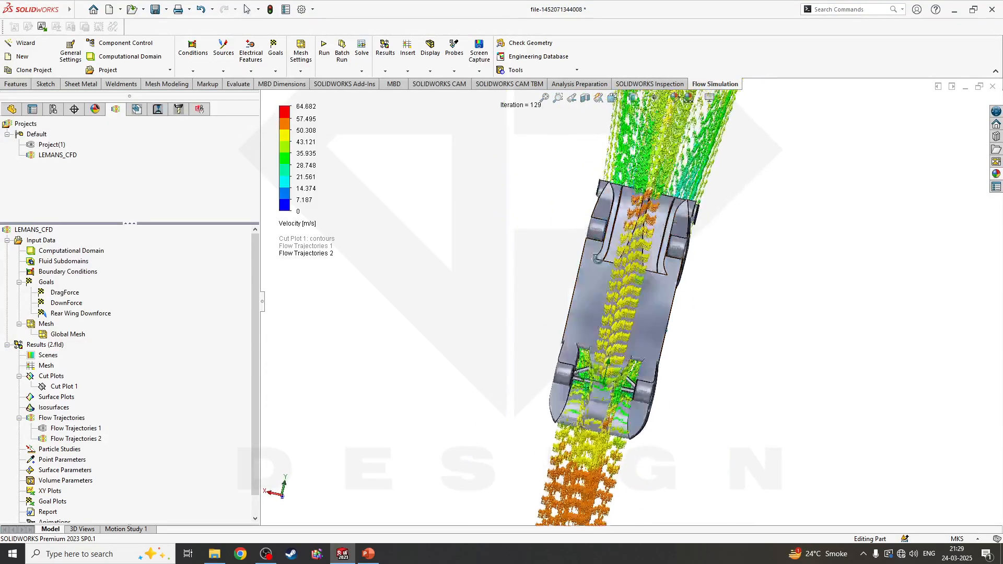
Play the Flow Trajectories 2 animation with the car seen from the front at an angle.
{"action": "middle_click_drag", "start_coordinate": [597, 259], "coordinate": [788, 451]}
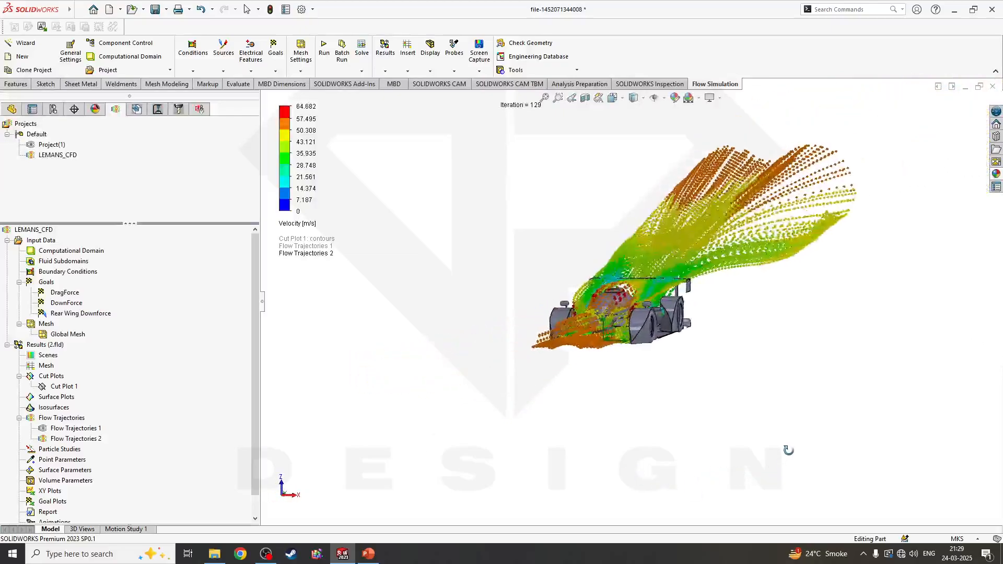
{"action": "right_click", "coordinate": [67, 440]}
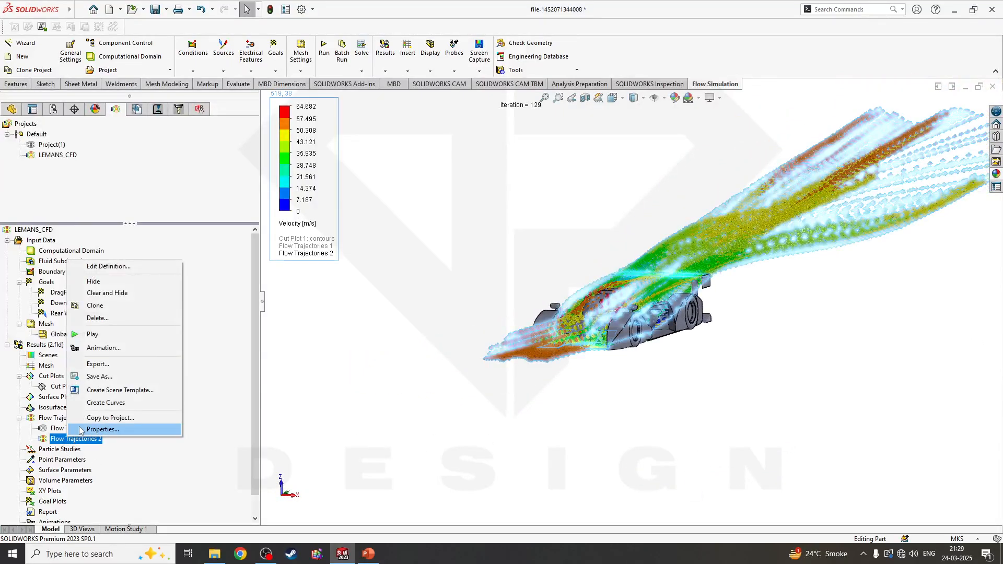
{"action": "left_click", "coordinate": [96, 335]}
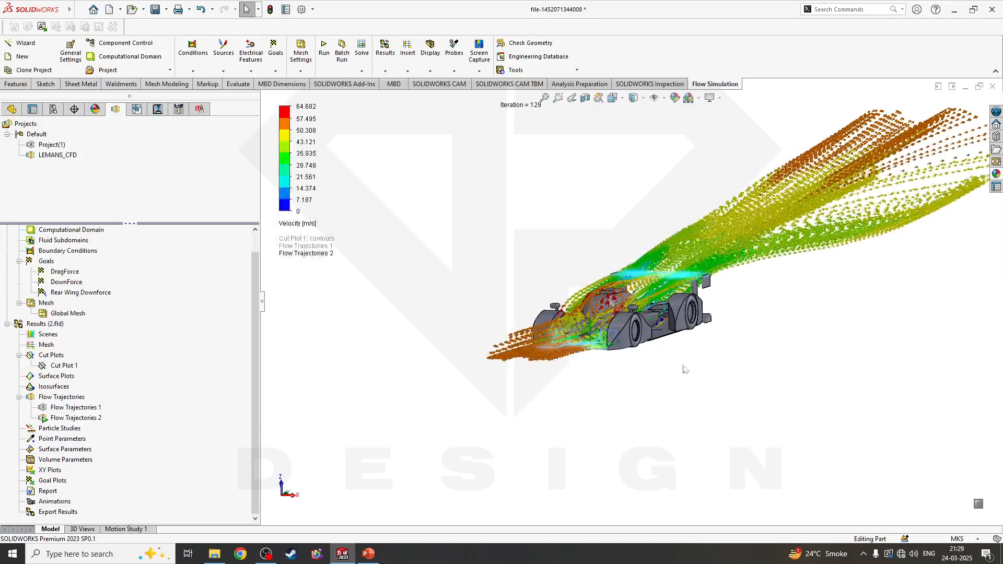
Examine the animated velocity trajectories close up around the car's nose, front wheels, canopy and side body.
{"action": "middle_click_drag", "start_coordinate": [749, 271], "coordinate": [607, 390]}
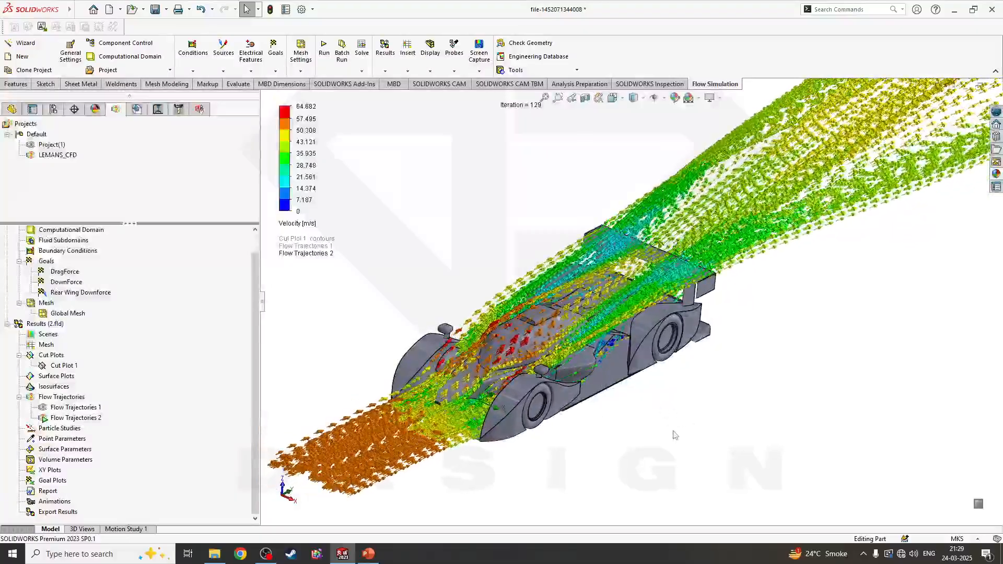
{"action": "scroll", "coordinate": [450, 422], "scroll_direction": "down", "scroll_amount": 5}
{"action": "scroll", "coordinate": [451, 422], "scroll_direction": "up", "scroll_amount": 5}
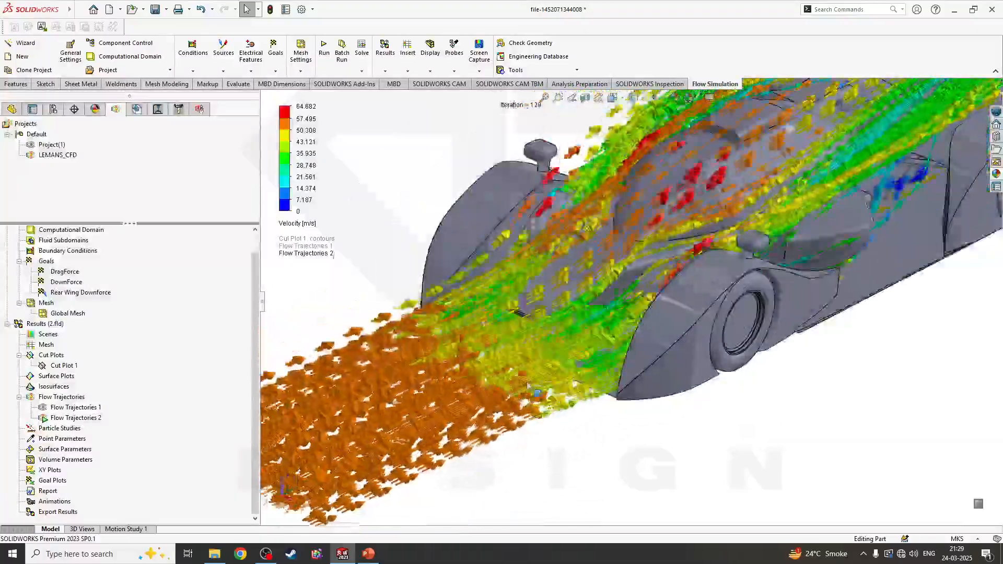
{"action": "scroll", "coordinate": [763, 274], "scroll_direction": "down", "scroll_amount": 2}
{"action": "middle_click_drag", "start_coordinate": [830, 313], "coordinate": [765, 306]}
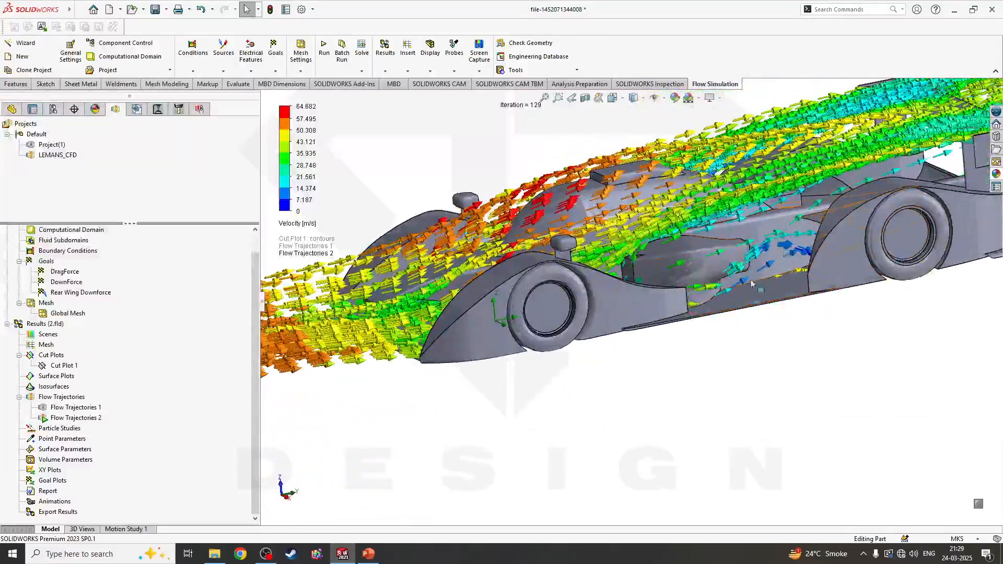
{"action": "scroll", "coordinate": [743, 317], "scroll_direction": "up", "scroll_amount": 3}
{"action": "middle_click_drag", "start_coordinate": [853, 244], "coordinate": [480, 385]}
{"action": "scroll", "coordinate": [677, 309], "scroll_direction": "down", "scroll_amount": 2}
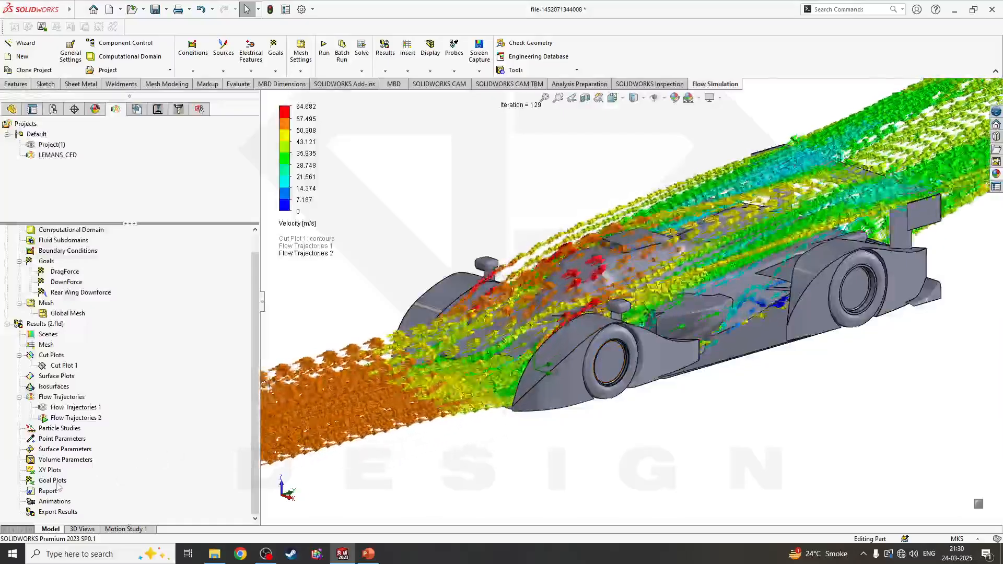
Insert a goal plot of all goals, DragForce, DownForce and Rear Wing Downforce, by iterations and show its summary table.
{"action": "left_click", "coordinate": [293, 476]}
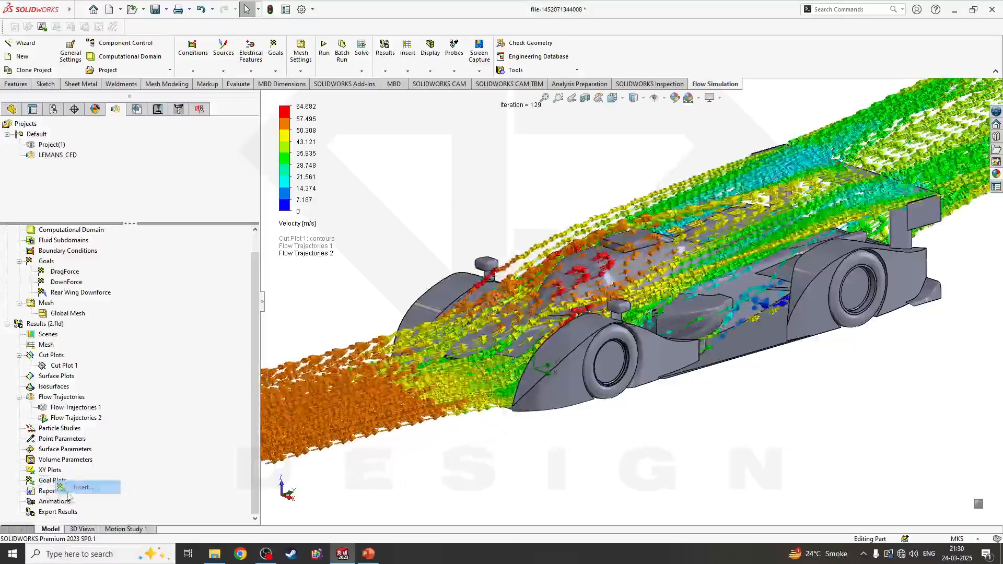
{"action": "left_click", "coordinate": [28, 188]}
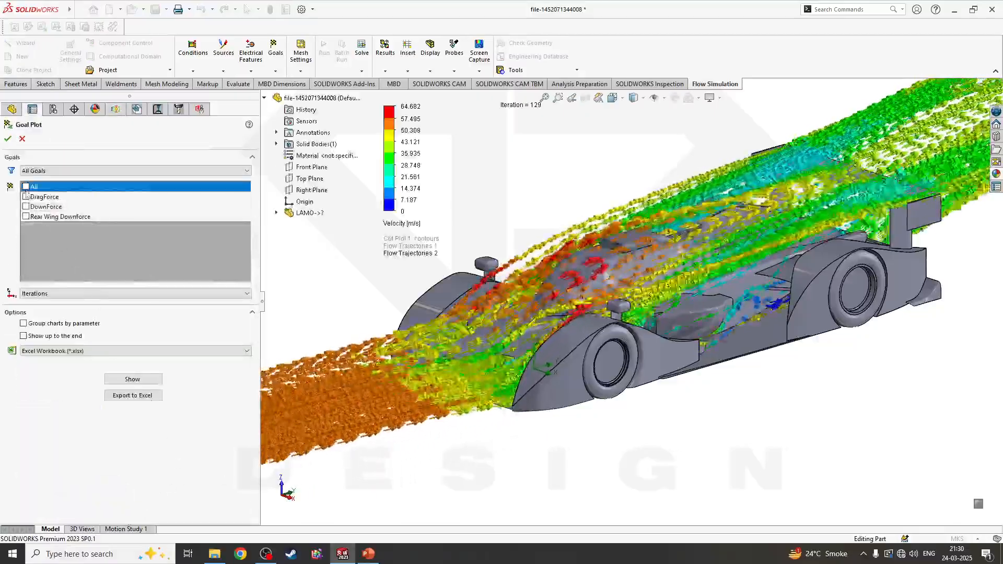
{"action": "left_click", "coordinate": [26, 188]}
{"action": "left_click", "coordinate": [126, 383]}
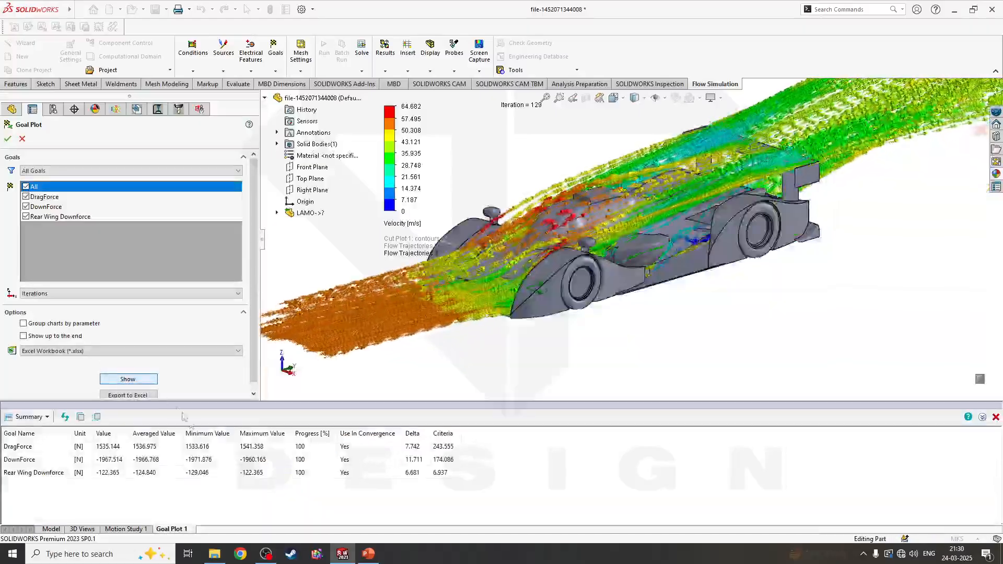
Review the averaged, minimum and maximum values of the three force goals in the summary table and accept the goal plot.
{"action": "left_click_drag", "start_coordinate": [155, 447], "coordinate": [439, 478]}
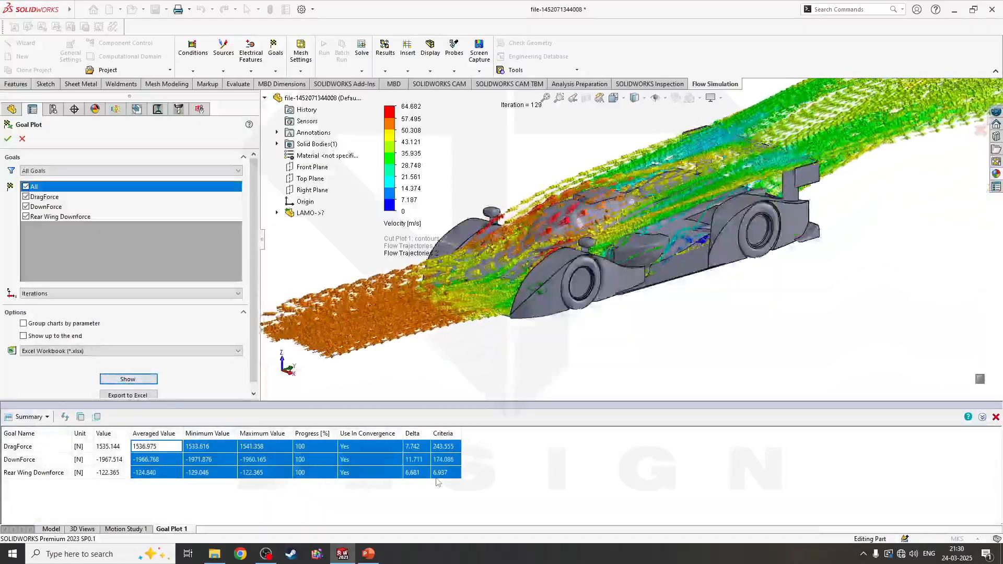
{"action": "left_click", "coordinate": [437, 477]}
{"action": "left_click", "coordinate": [156, 447]}
{"action": "left_click_drag", "start_coordinate": [158, 452], "coordinate": [281, 480]}
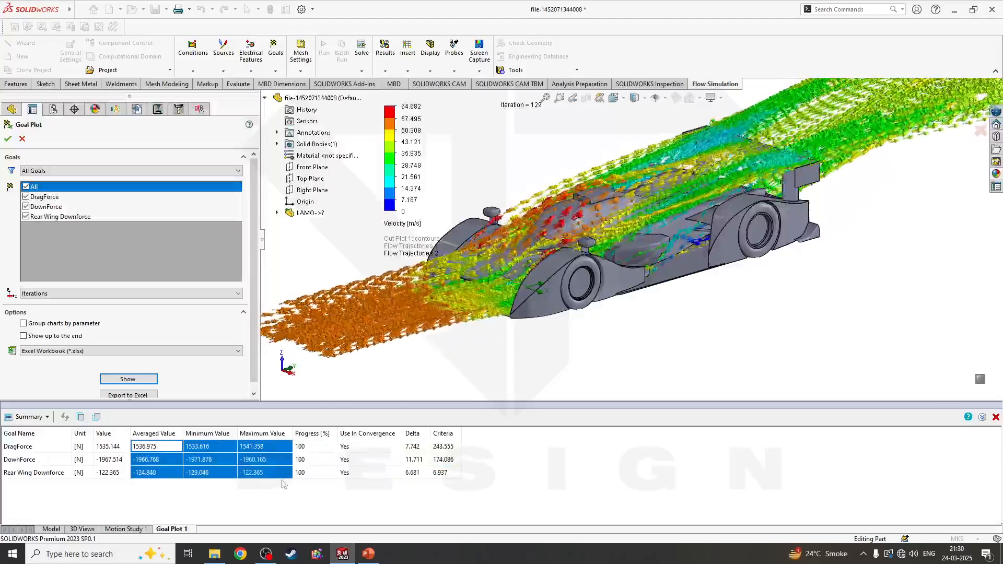
{"action": "left_click", "coordinate": [192, 451]}
{"action": "left_click_drag", "start_coordinate": [265, 447], "coordinate": [285, 518]}
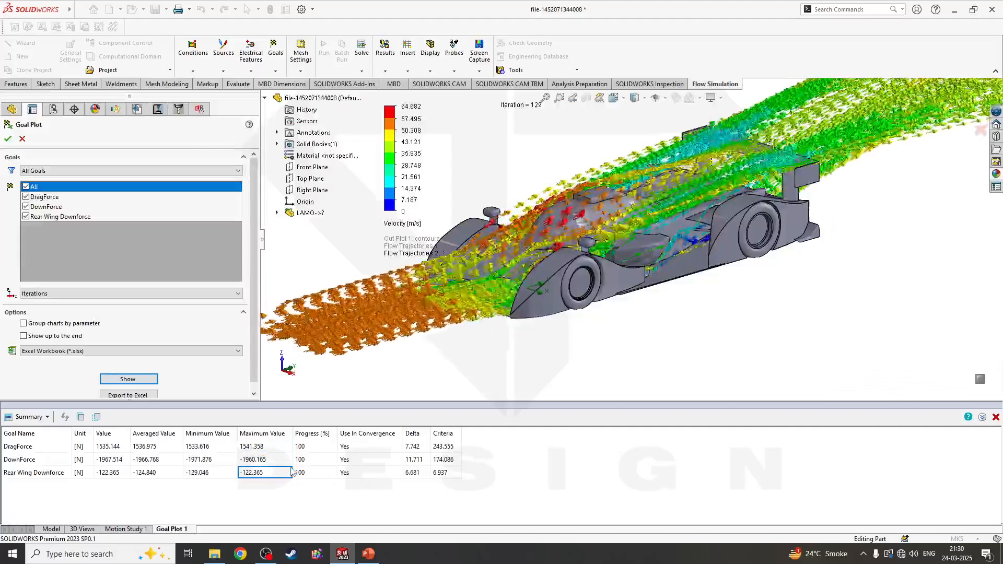
{"action": "left_click", "coordinate": [7, 138]}
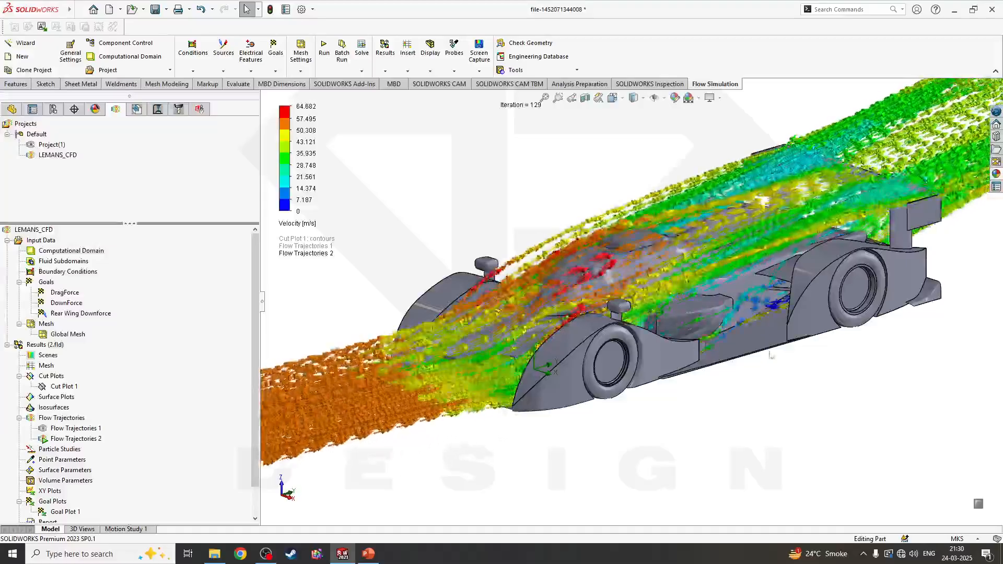
{"action": "scroll", "coordinate": [612, 286], "scroll_direction": "up", "scroll_amount": 3}
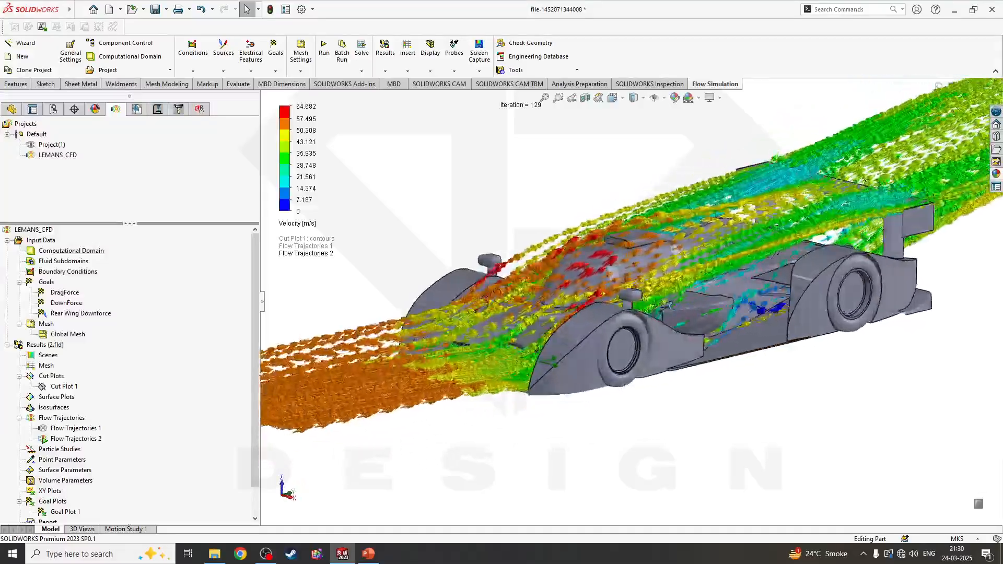
{"action": "scroll", "coordinate": [718, 249], "scroll_direction": "down", "scroll_amount": 2}
{"action": "scroll", "coordinate": [731, 277], "scroll_direction": "down", "scroll_amount": 1}
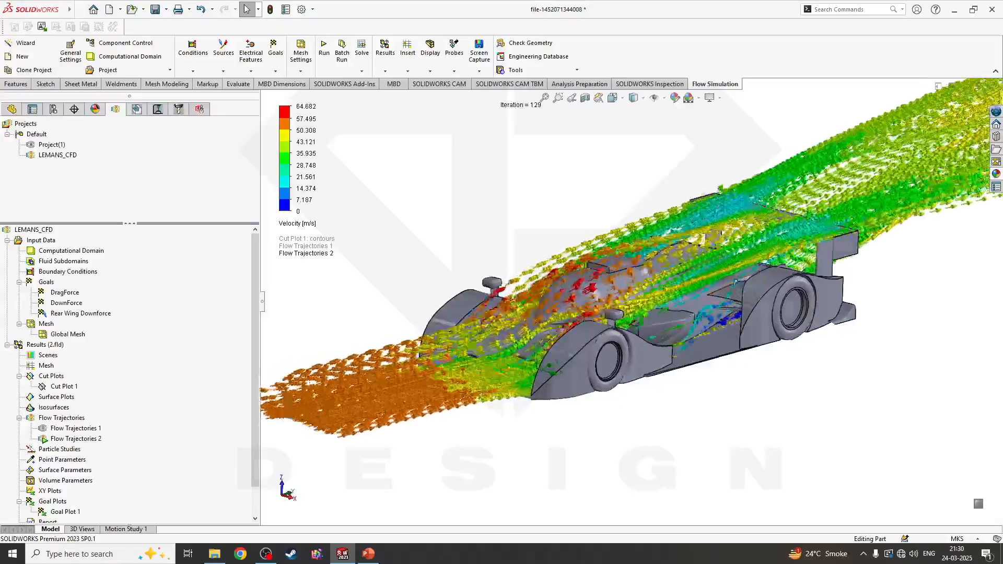